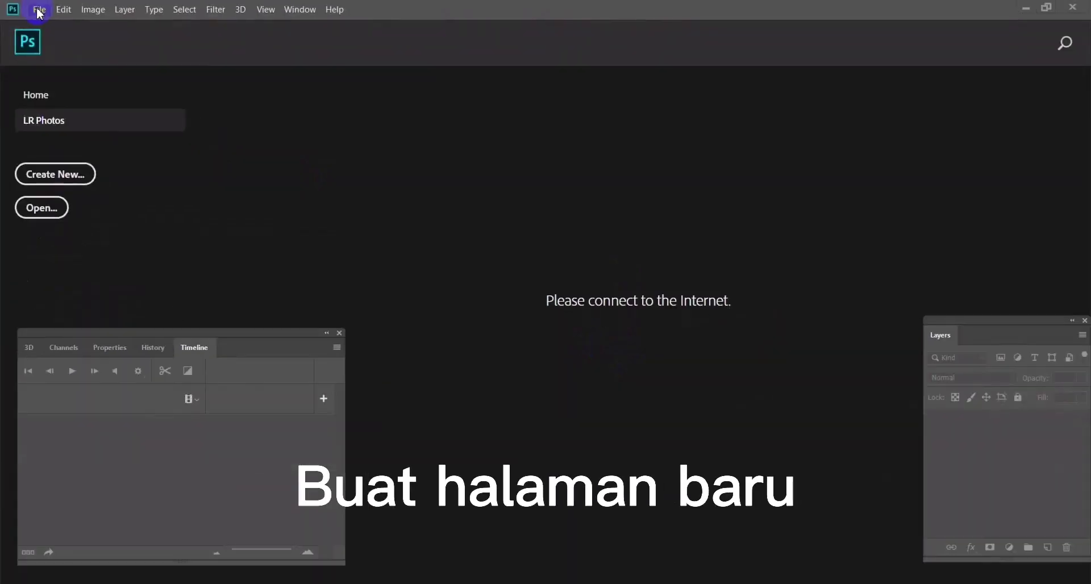
# - Create Untitled-1, a white-background 1280 × 720 px document at 300 ppi
pyautogui.click(39, 14)
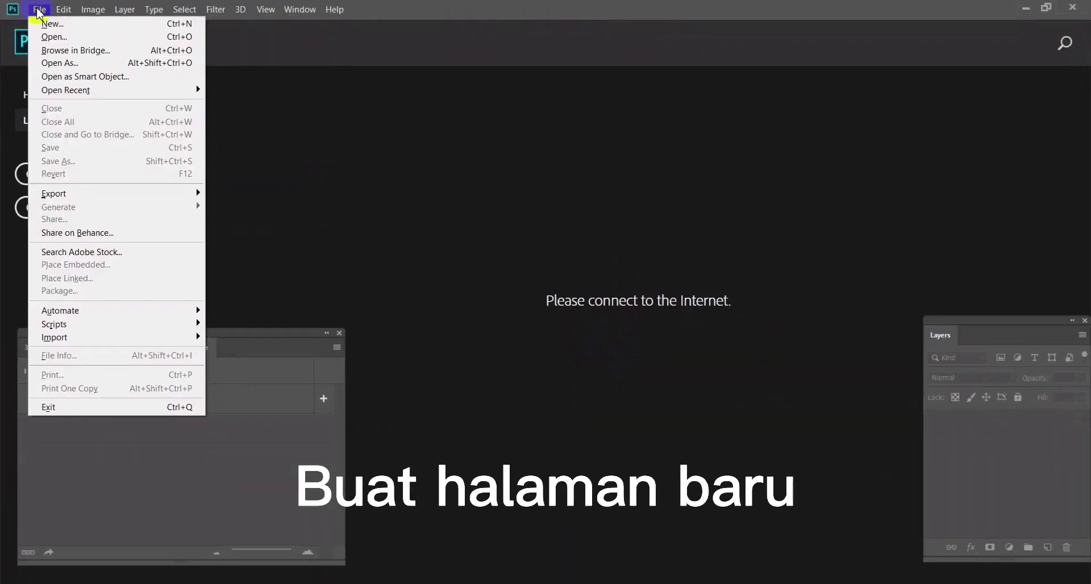
pyautogui.click(62, 25)
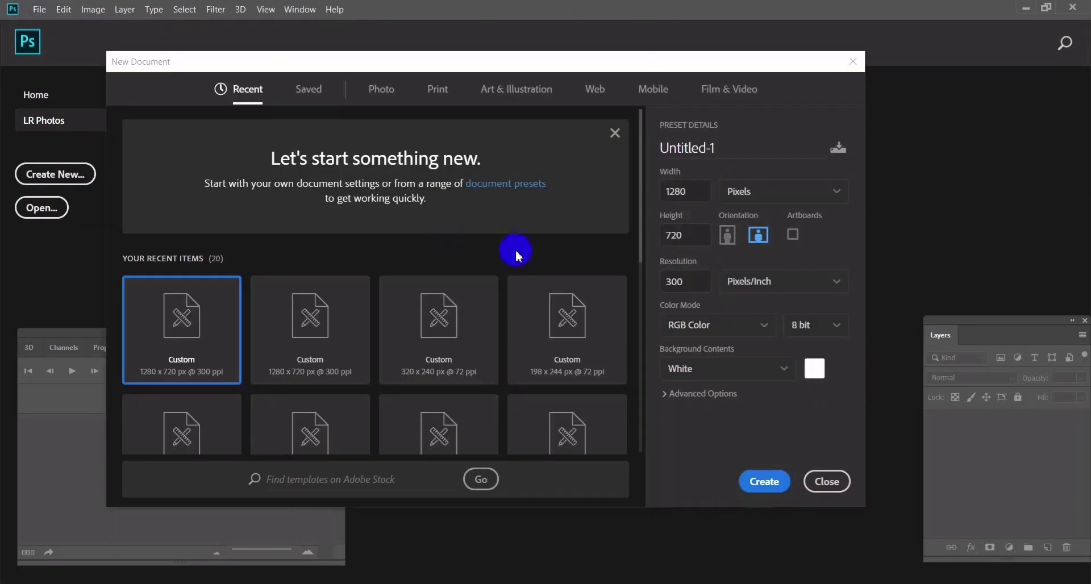
pyautogui.doubleClick(691, 192)
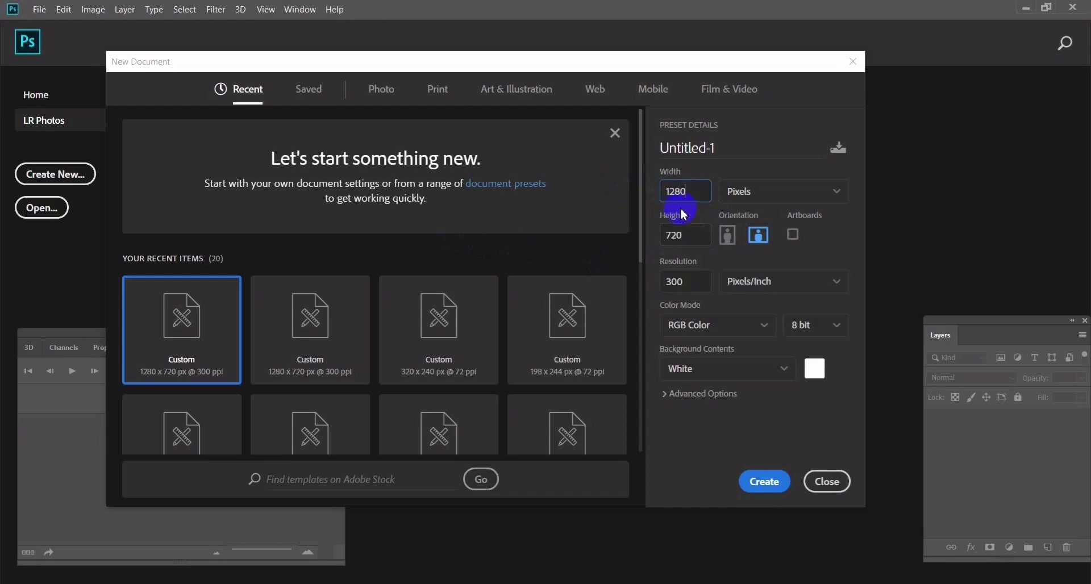
pyautogui.doubleClick(694, 237)
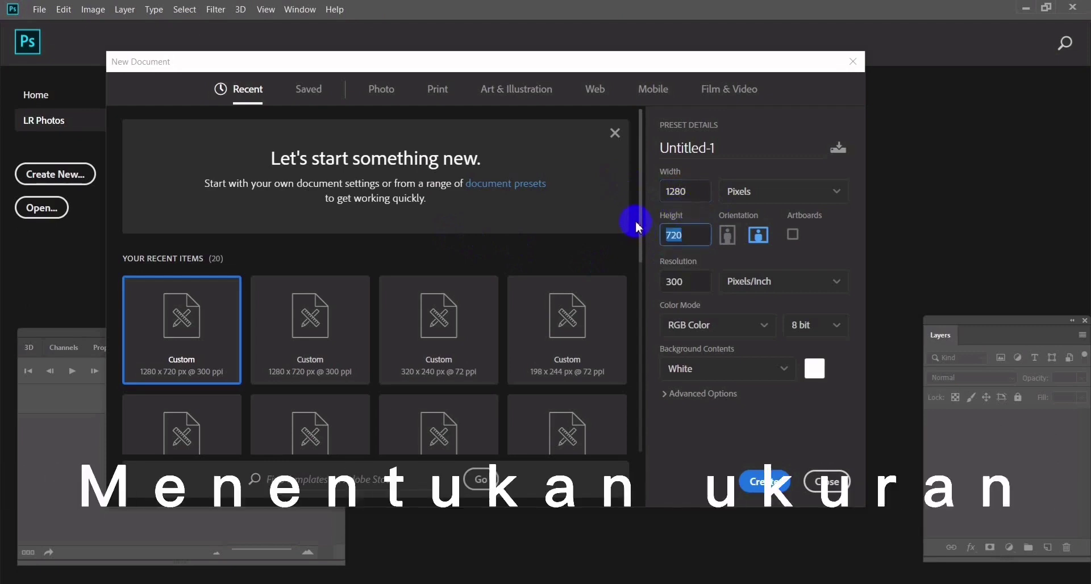
pyautogui.write('720')
pyautogui.doubleClick(698, 282)
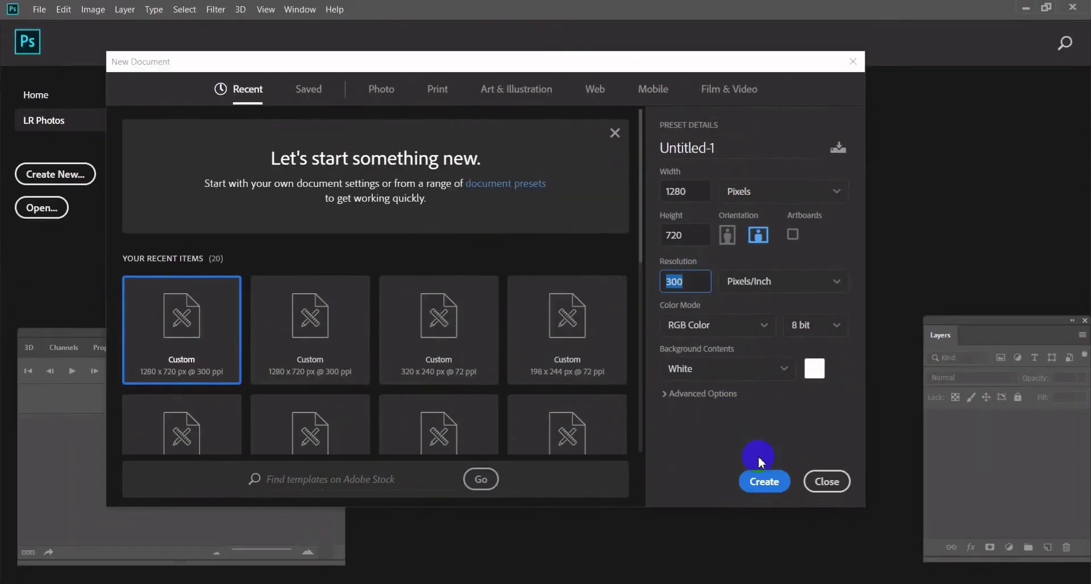
pyautogui.click(763, 482)
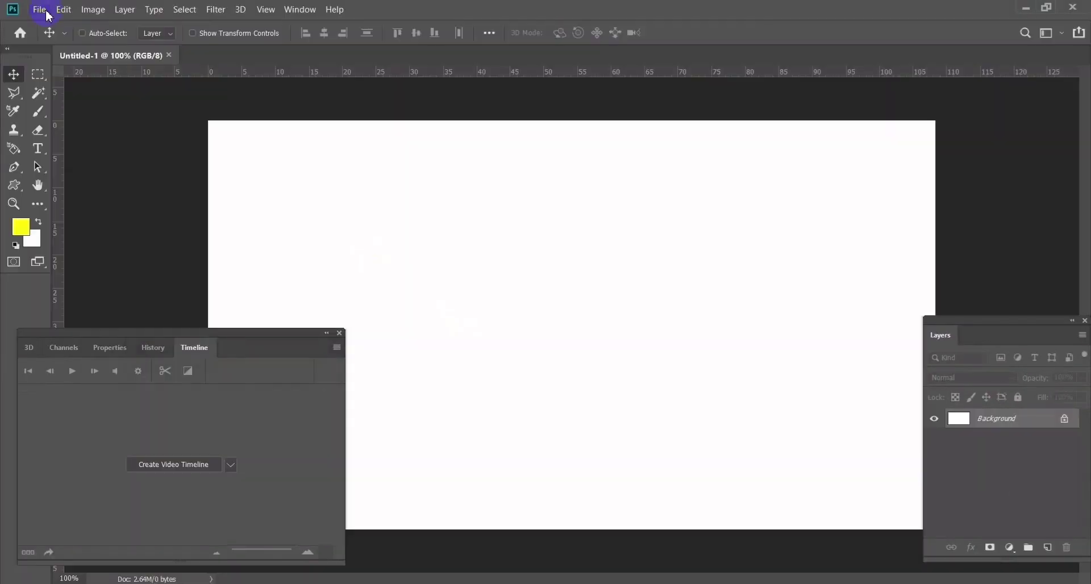
# - Open the video clip 20210813_153329 from the SARINAH 2 folder
pyautogui.click(39, 10)
pyautogui.click(57, 37)
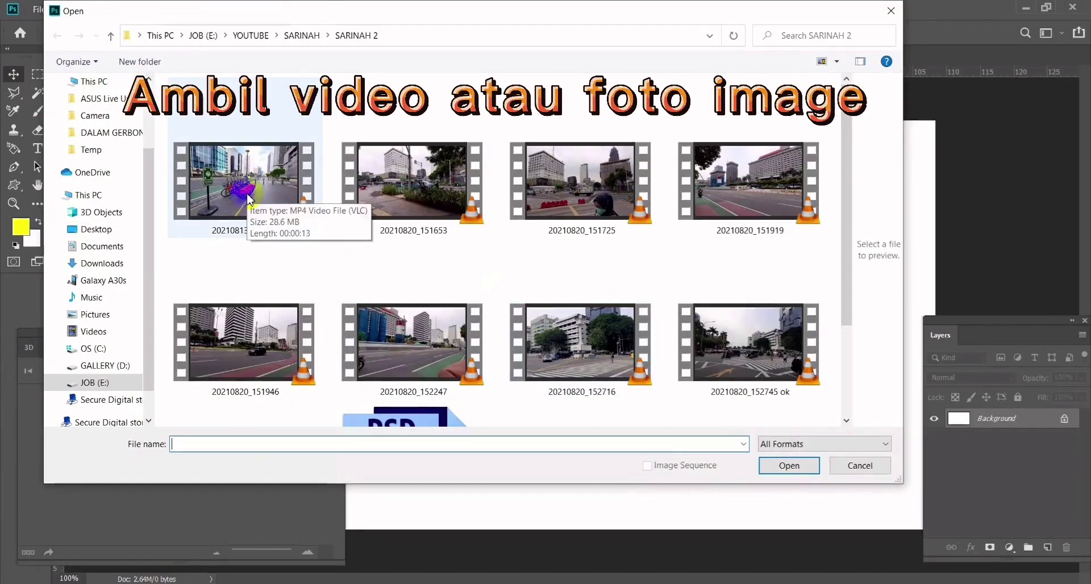
pyautogui.click(250, 198)
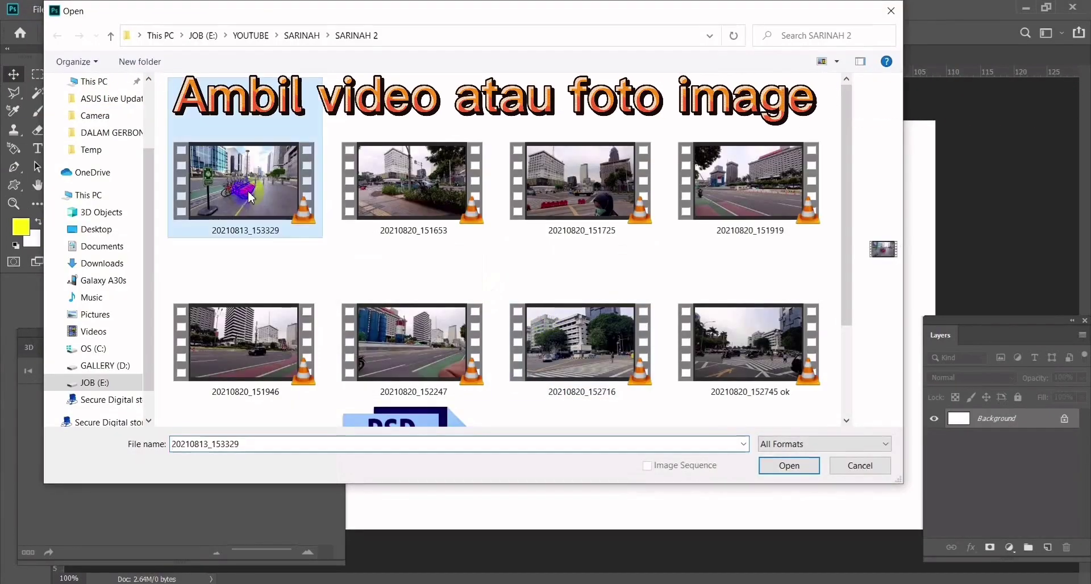
pyautogui.click(787, 467)
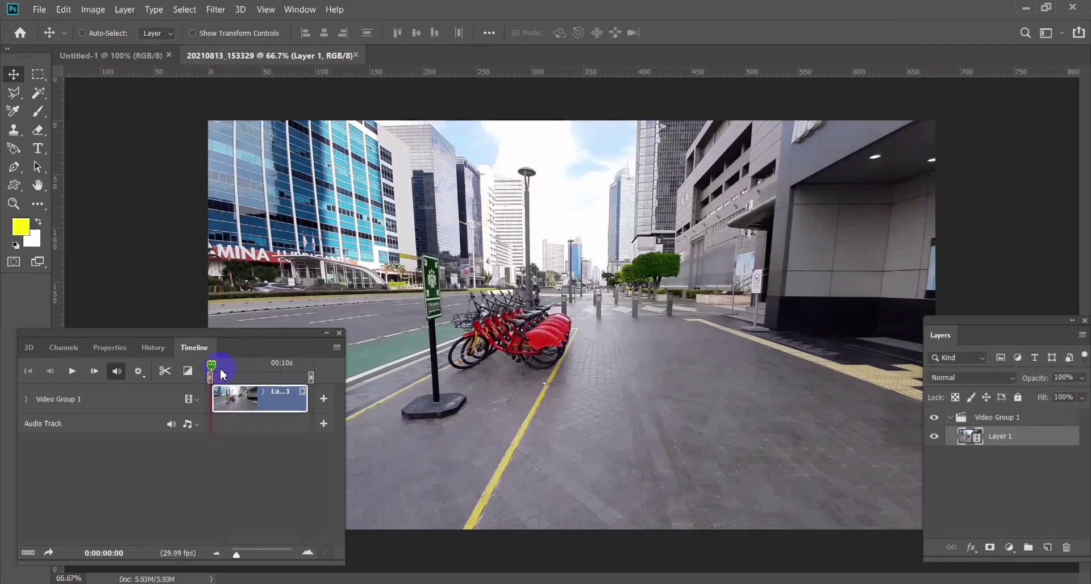
# - Pick a frame of the street video and marquee-select the whole frame
pyautogui.click(212, 368)
pyautogui.moveTo(220, 340)
pyautogui.mouseDown()
pyautogui.moveTo(196, 309)
pyautogui.moveTo(211, 345)
pyautogui.moveTo(281, 353)
pyautogui.moveTo(236, 330)
pyautogui.moveTo(192, 329)
pyautogui.mouseUp()
pyautogui.click(38, 74)
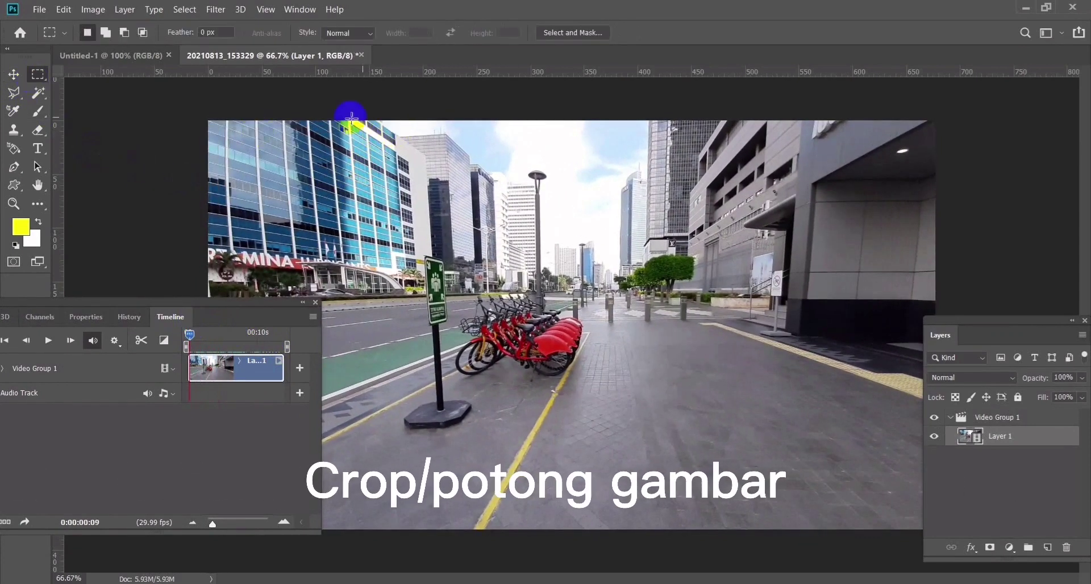
pyautogui.moveTo(330, 111)
pyautogui.mouseDown()
pyautogui.moveTo(606, 489)
pyautogui.moveTo(984, 504)
pyautogui.mouseUp()
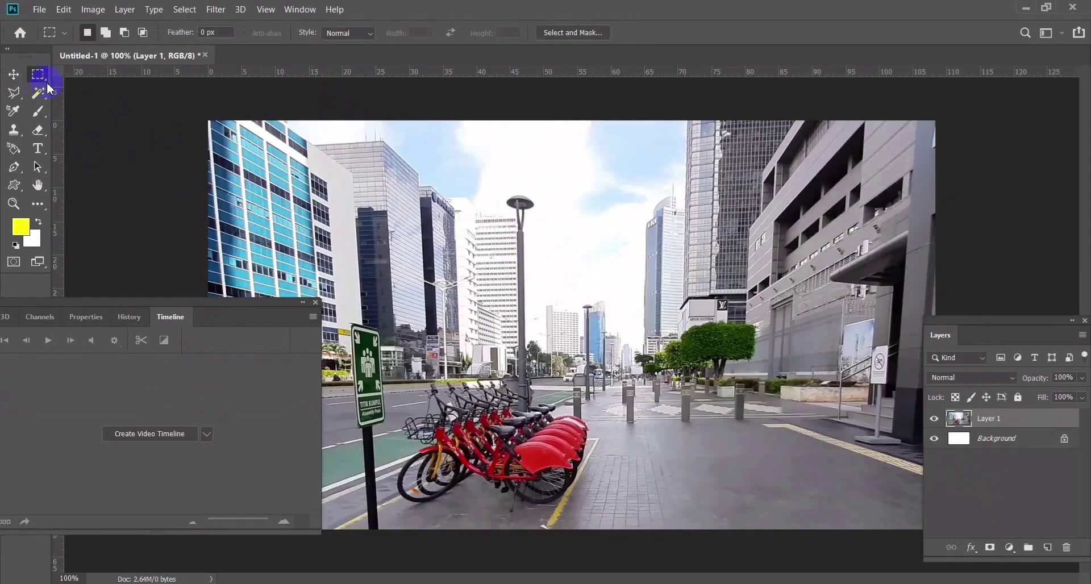
# - Align the pasted street photo to the page and scale it to fill the canvas
pyautogui.click(14, 74)
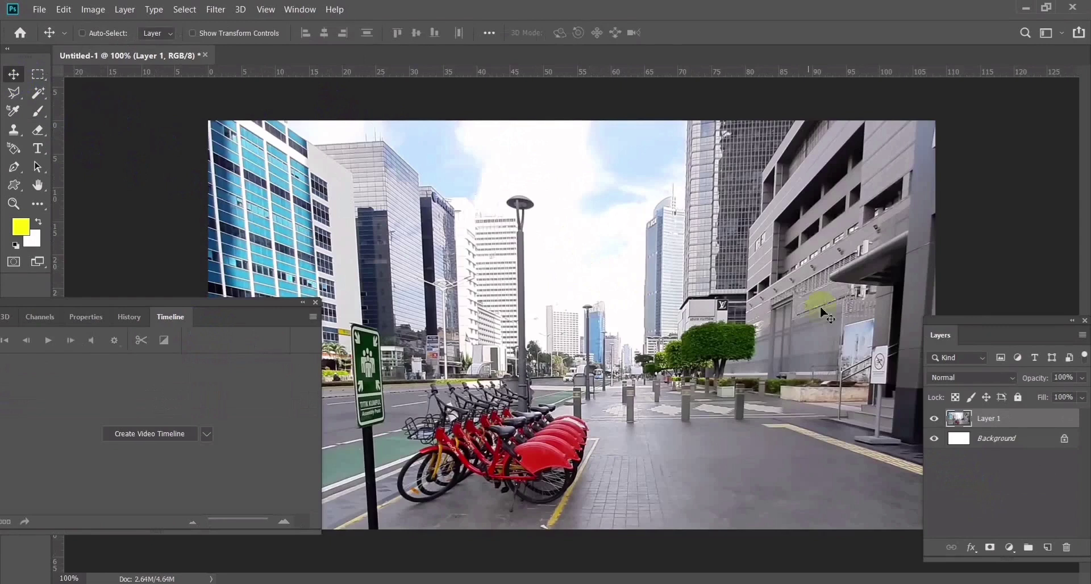
pyautogui.moveTo(840, 313); pyautogui.dragTo(838, 312)
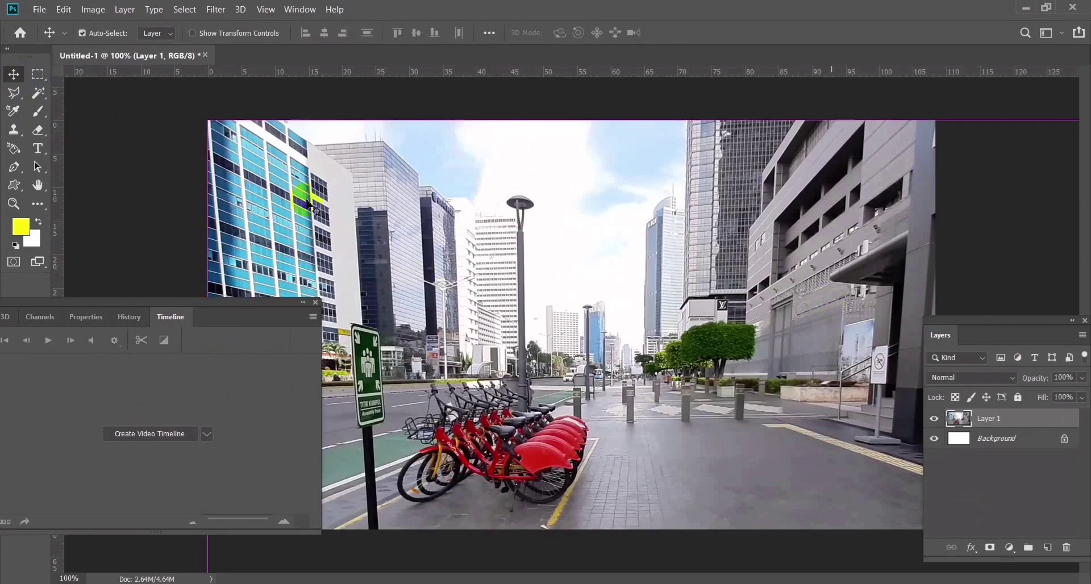
pyautogui.hotkey('ctrl', 't')
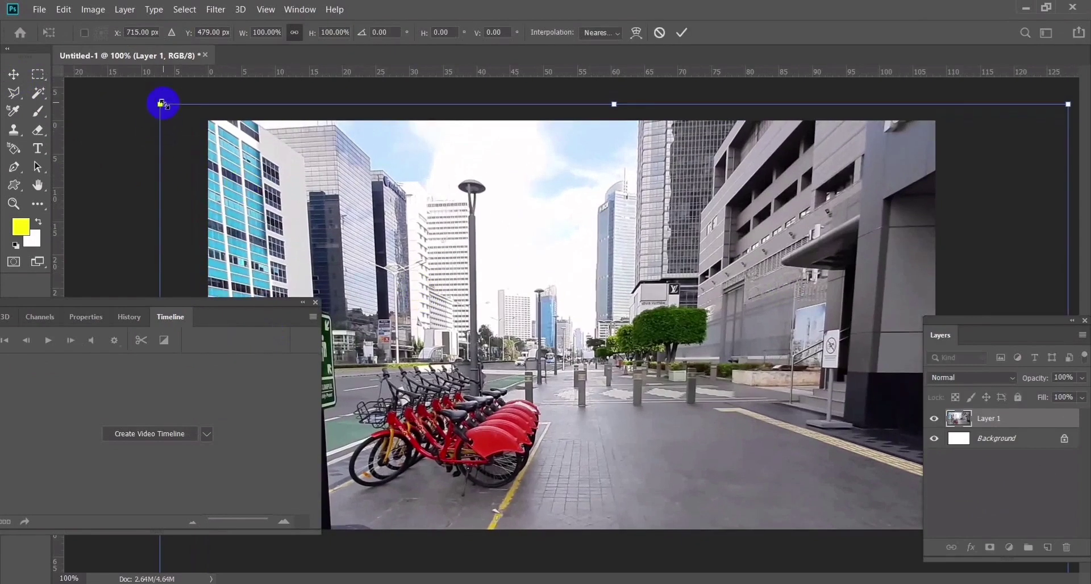
pyautogui.moveTo(161, 104); pyautogui.dragTo(298, 220)
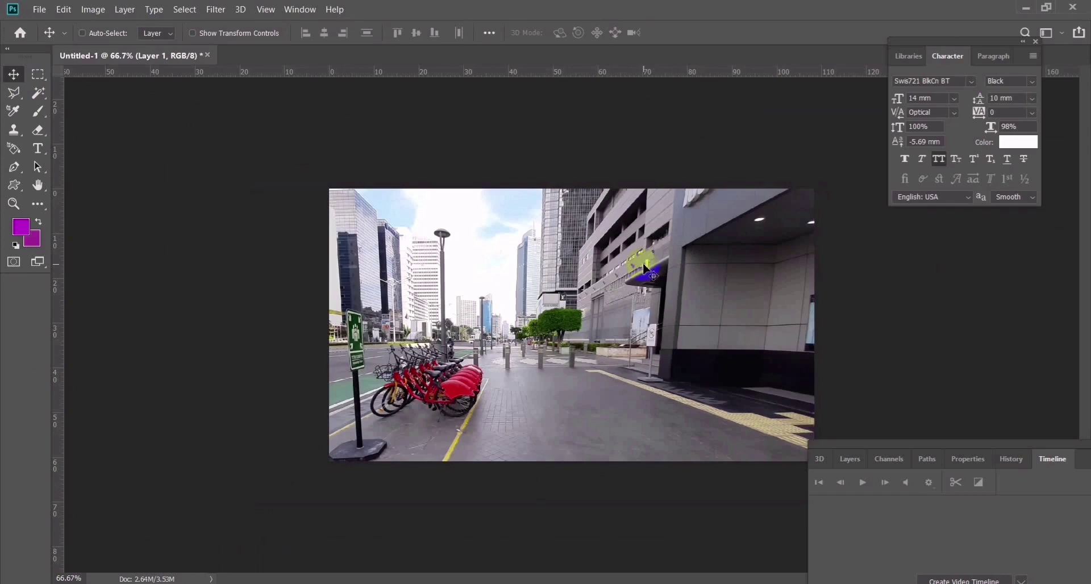
pyautogui.hotkey('ctrl', 't')
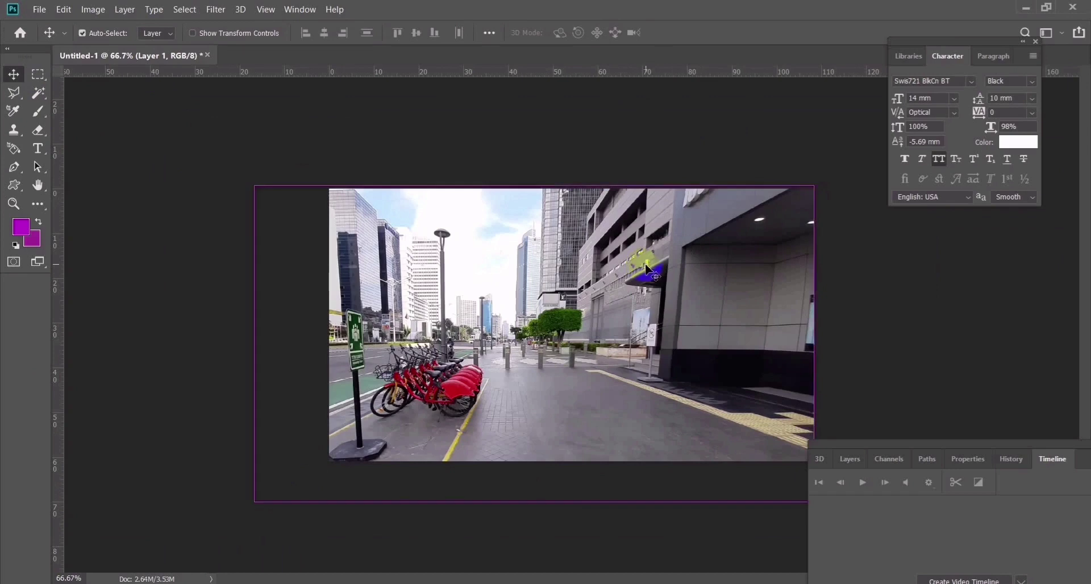
pyautogui.moveTo(817, 188); pyautogui.dragTo(830, 178)
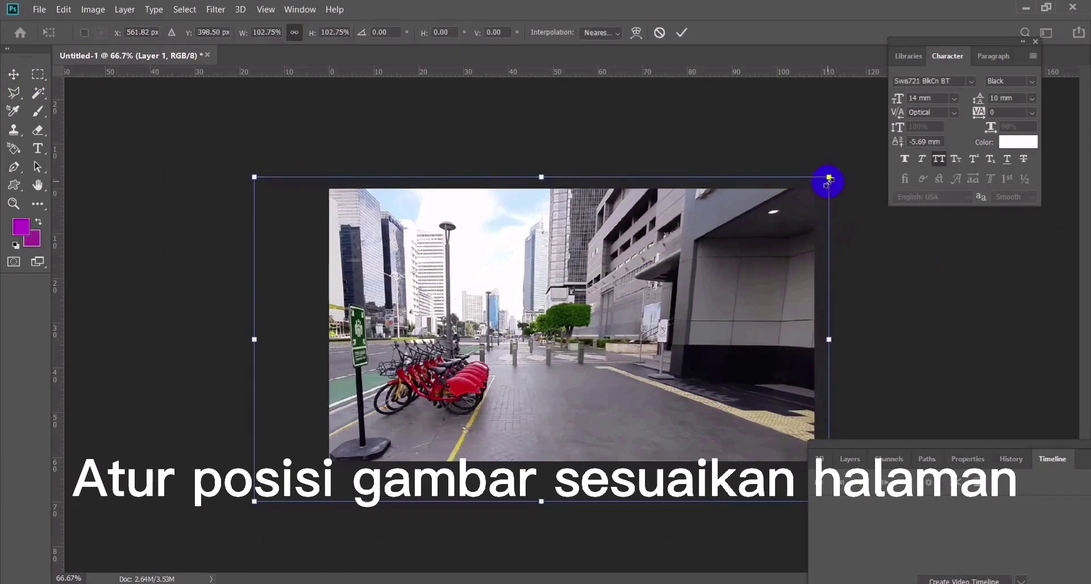
pyautogui.press('Return')
pyautogui.moveTo(853, 455); pyautogui.dragTo(943, 329)
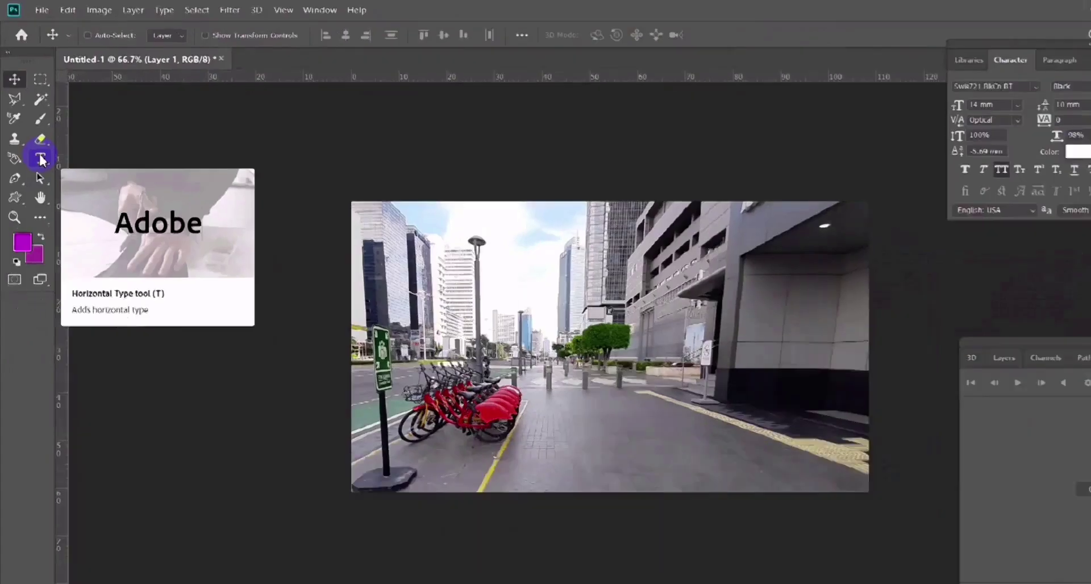
# - Type the title JAKARTA and move it down onto the walkway
pyautogui.click(465, 312)
pyautogui.click(38, 148)
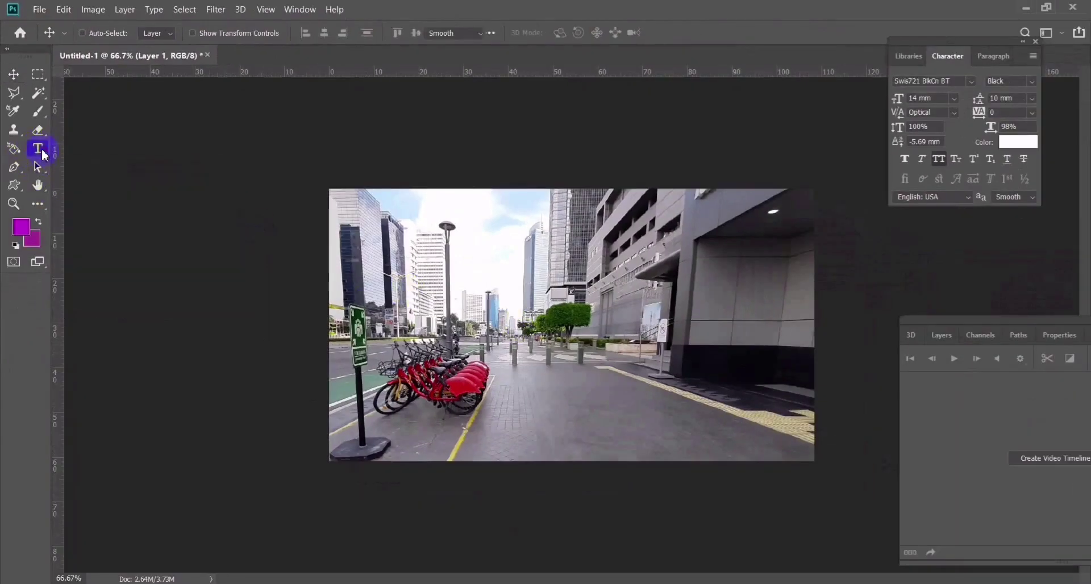
pyautogui.click(556, 357)
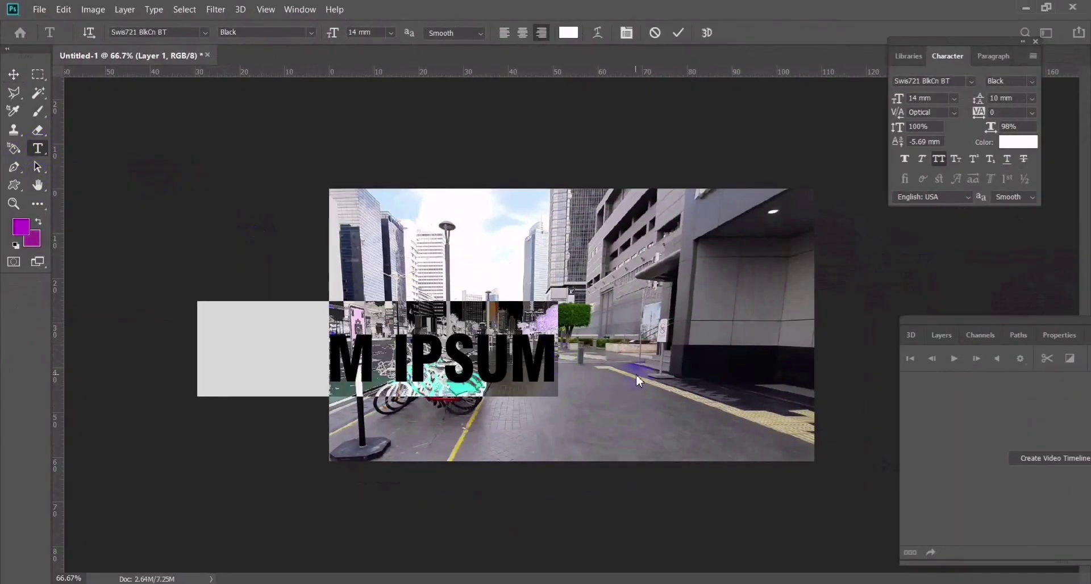
pyautogui.write('JA')
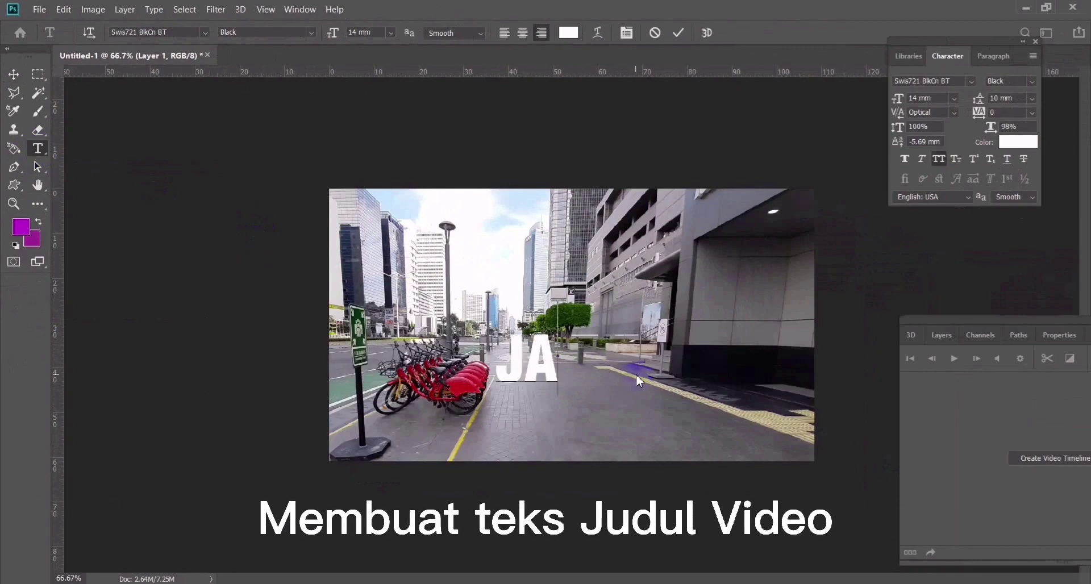
pyautogui.write('KARTA')
pyautogui.click(15, 75)
pyautogui.moveTo(555, 380); pyautogui.dragTo(742, 396)
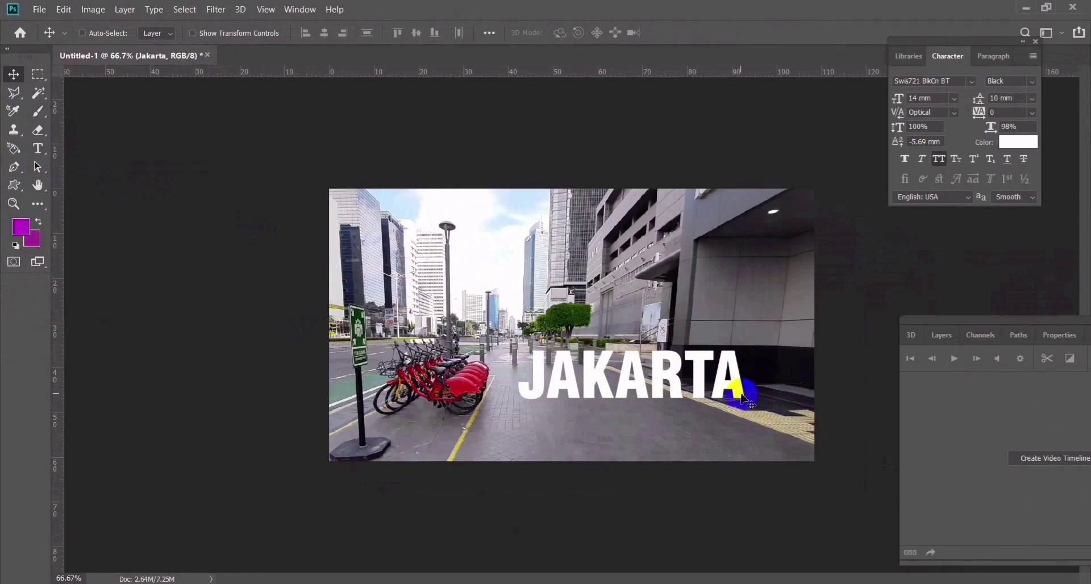
# - Scale the JAKARTA title wider and taller
pyautogui.hotkey('ctrl', 't')
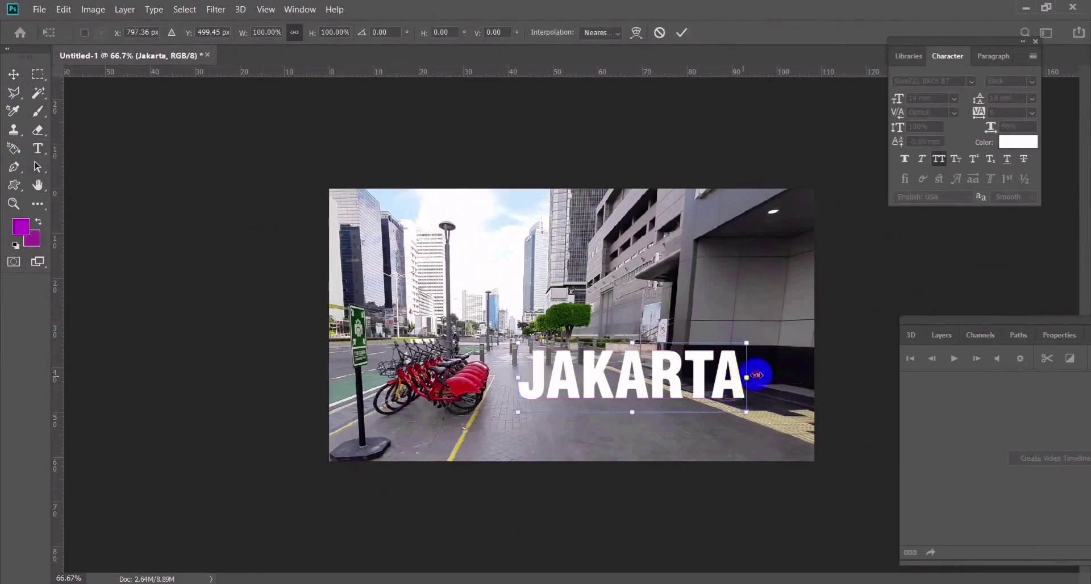
pyautogui.moveTo(749, 377); pyautogui.dragTo(775, 377)
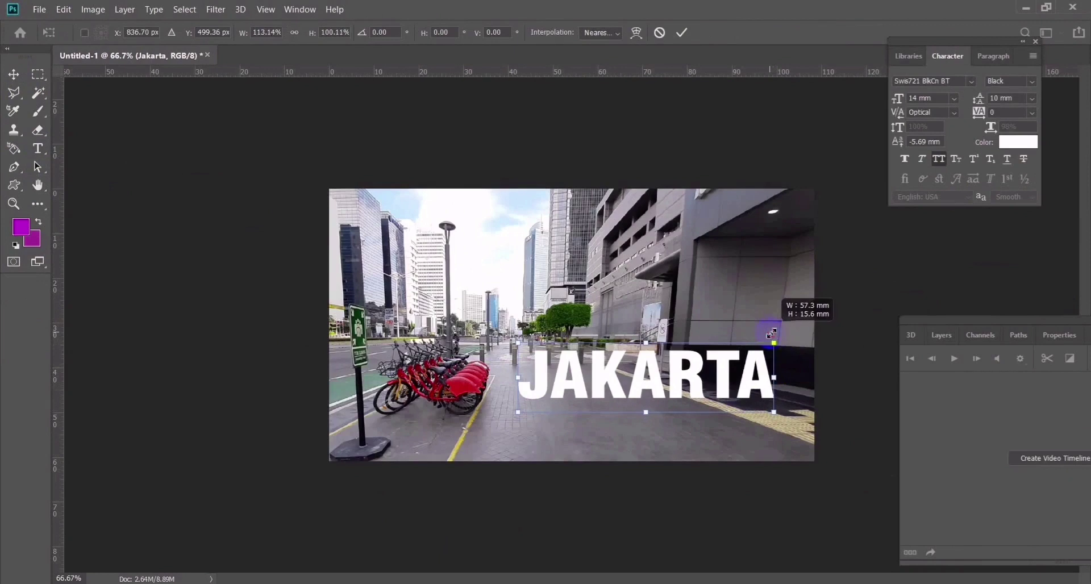
pyautogui.moveTo(647, 343); pyautogui.dragTo(648, 332)
pyautogui.press('Return')
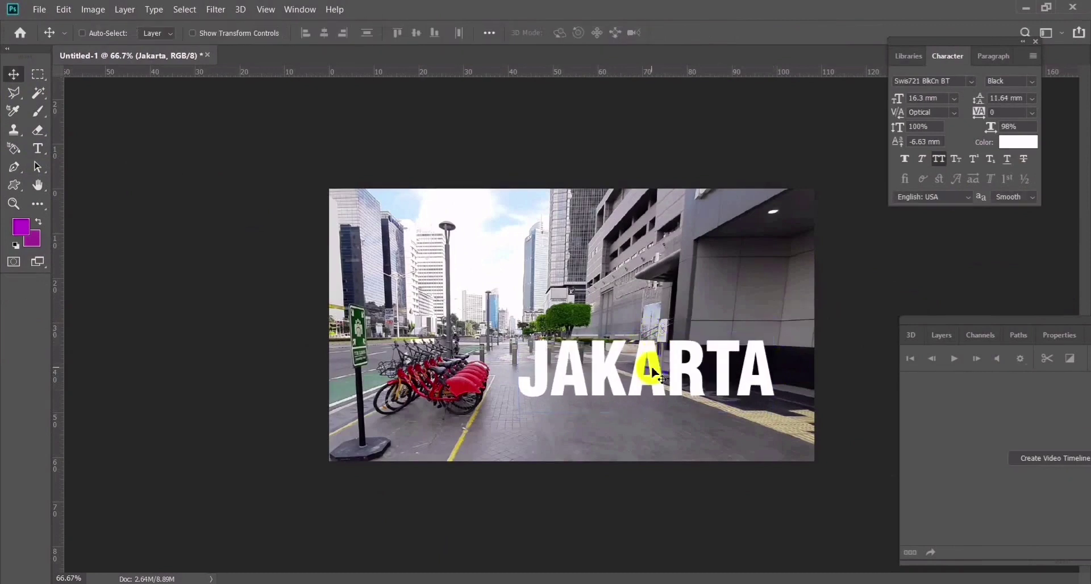
pyautogui.moveTo(992, 326); pyautogui.dragTo(977, 295)
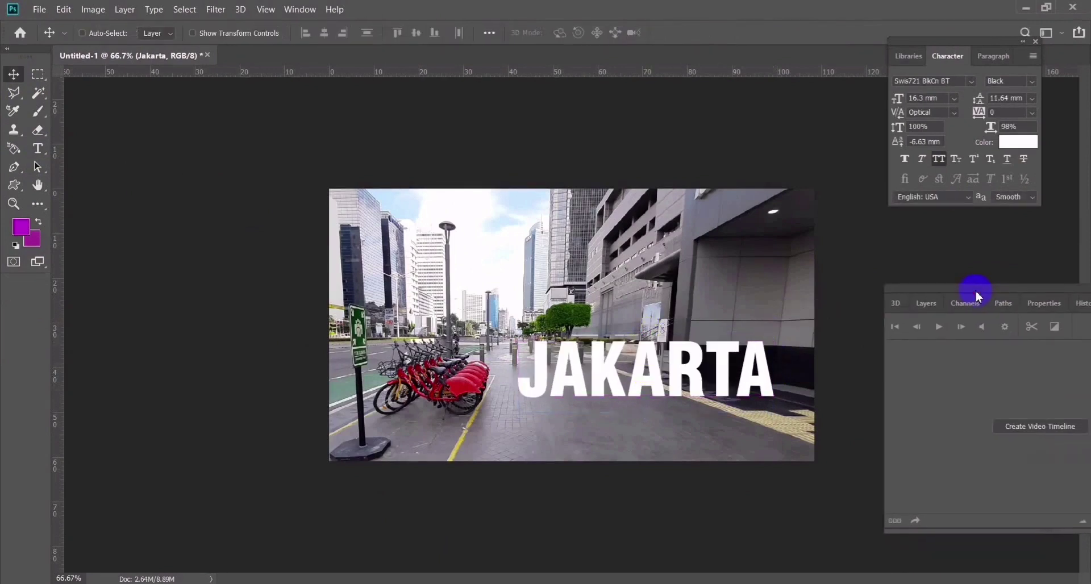
# - Skew and rotate JAKARTA about -9.8° so it slants along the pavement
pyautogui.click(63, 10)
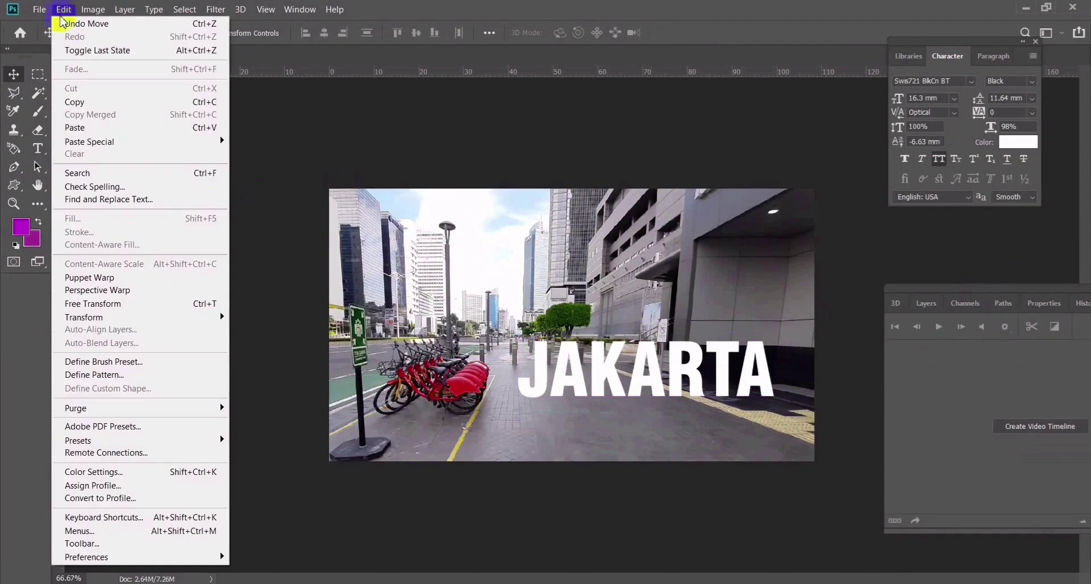
pyautogui.moveTo(90, 316)
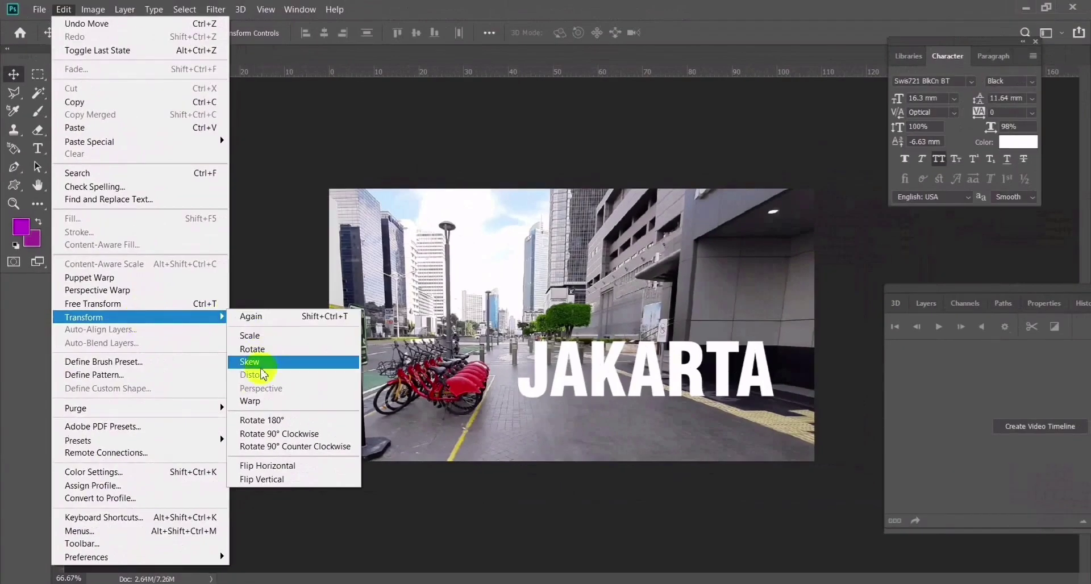
pyautogui.click(253, 362)
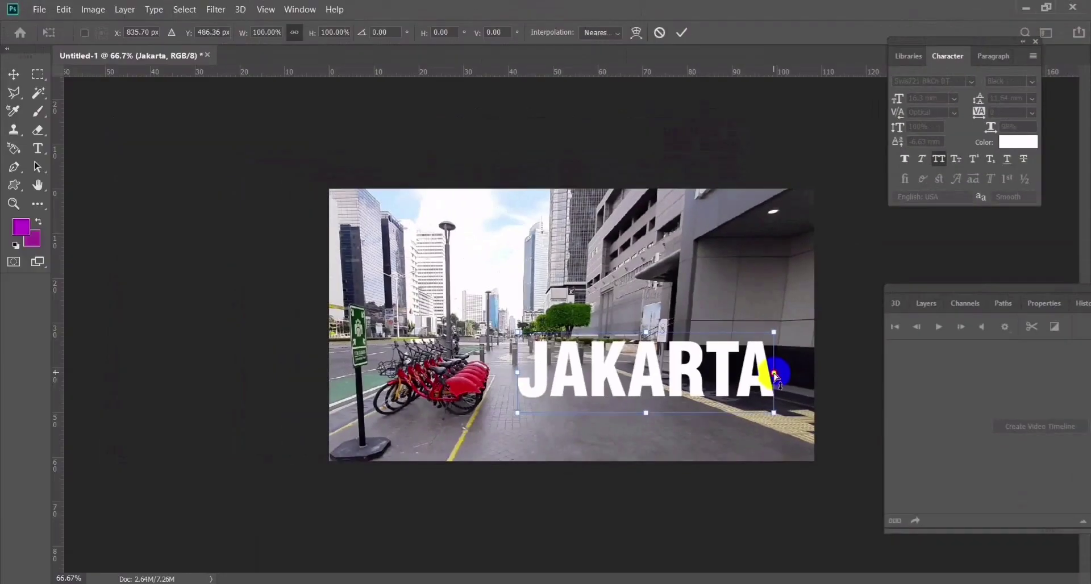
pyautogui.moveTo(775, 376)
pyautogui.mouseDown()
pyautogui.moveTo(769, 354)
pyautogui.moveTo(761, 373)
pyautogui.mouseUp()
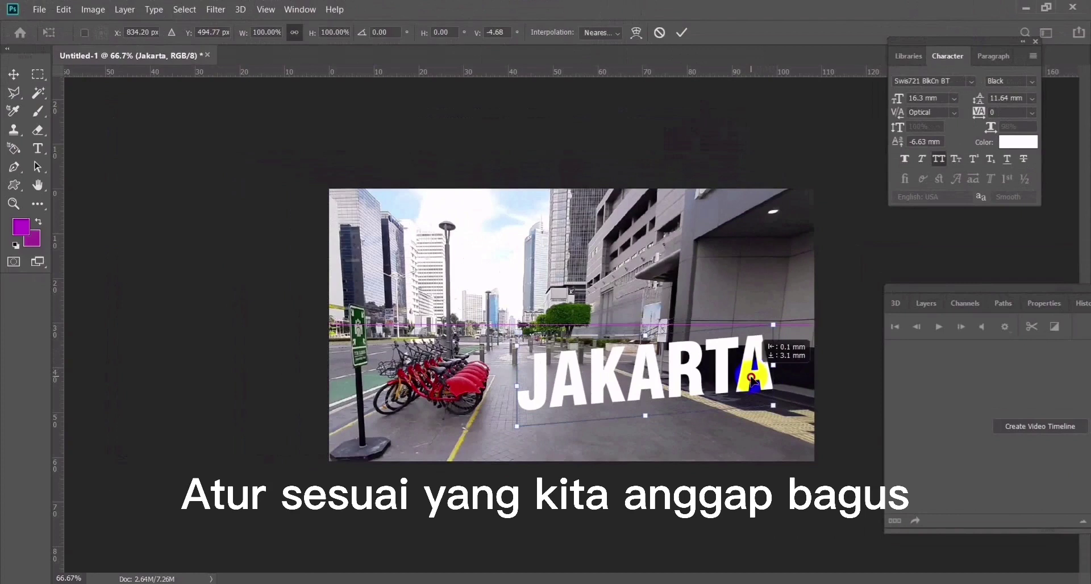
pyautogui.moveTo(656, 325); pyautogui.dragTo(660, 341)
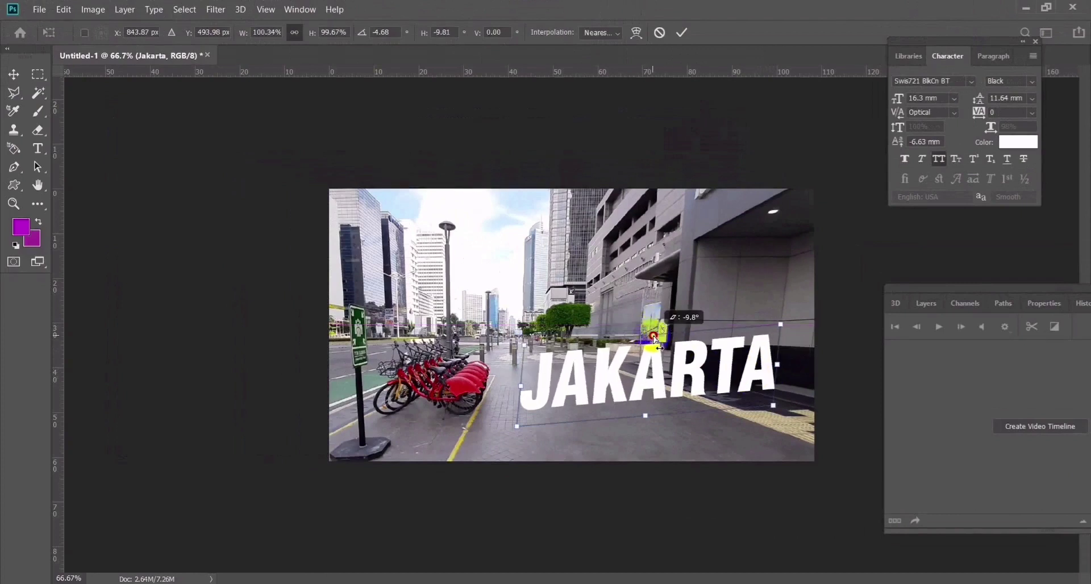
pyautogui.press('Return')
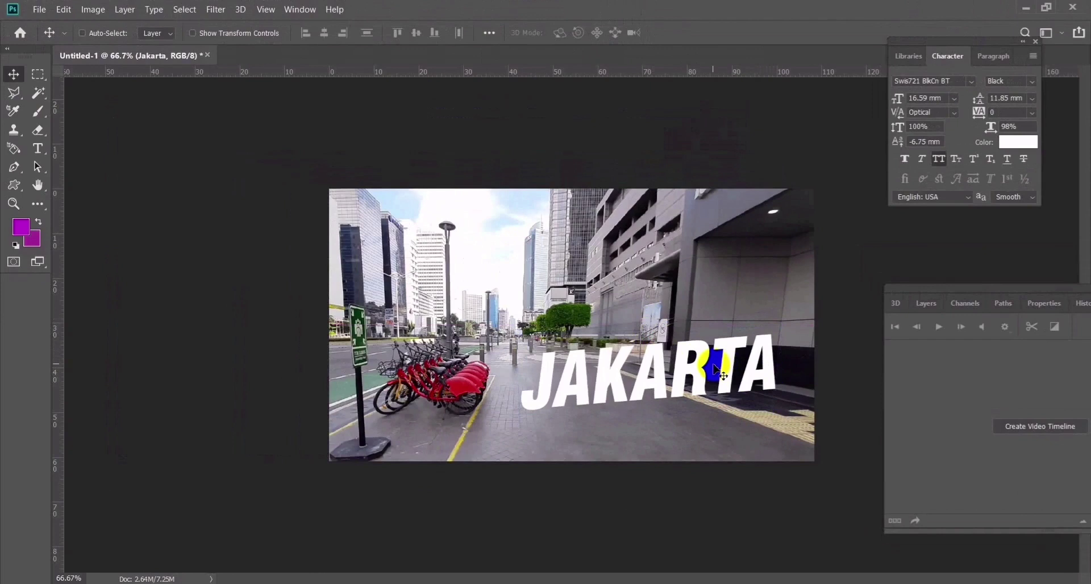
pyautogui.moveTo(697, 374)
pyautogui.mouseDown()
pyautogui.moveTo(690, 380)
pyautogui.moveTo(702, 376)
pyautogui.mouseUp()
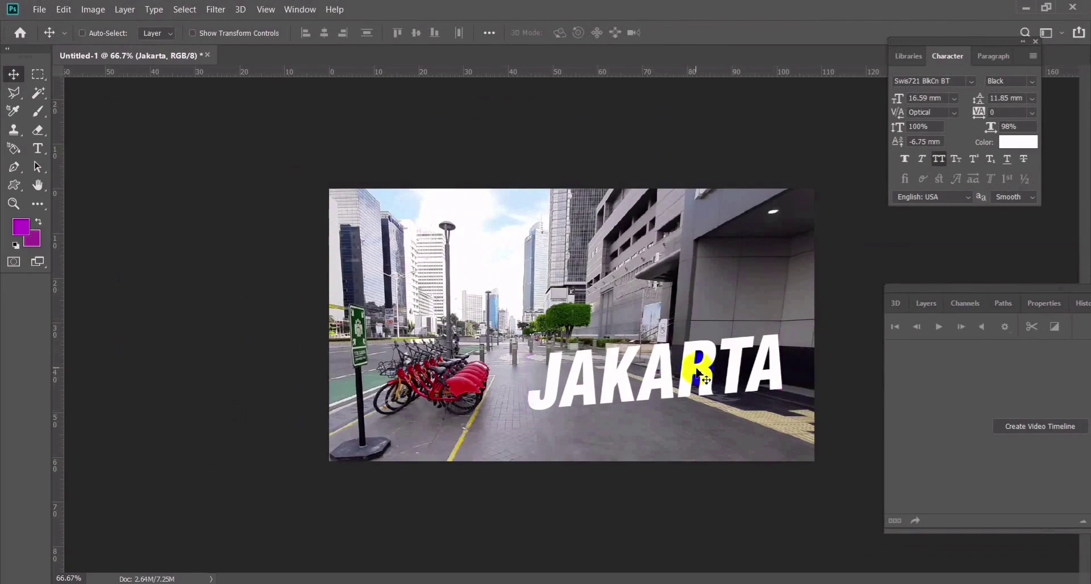
# - Set JAKARTA's J to 25 mm with a -9.75 mm baseline shift
pyautogui.click(38, 148)
pyautogui.click(556, 380)
pyautogui.moveTo(555, 380); pyautogui.dragTo(584, 214)
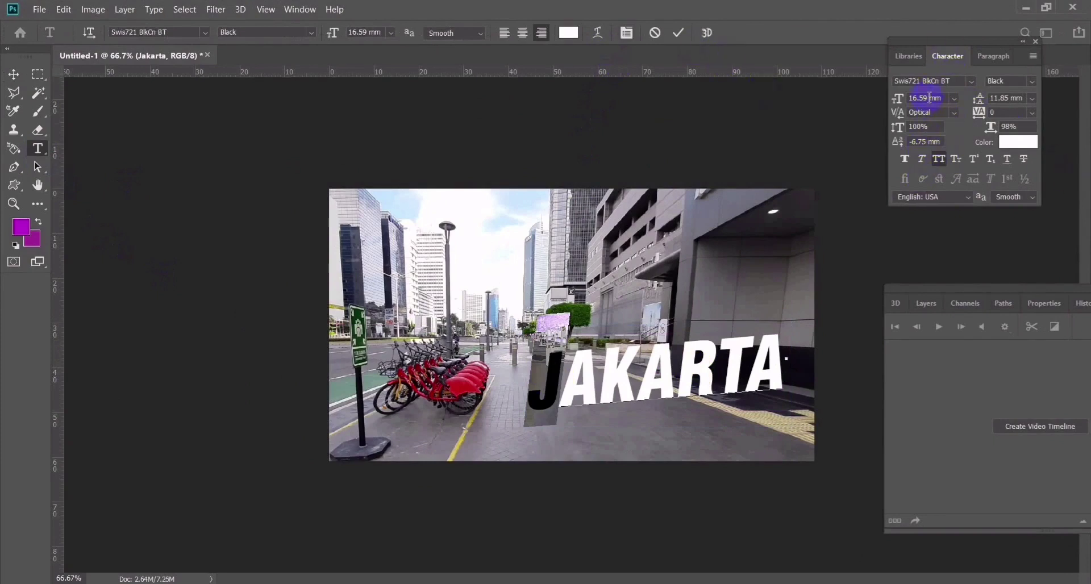
pyautogui.write('17')
pyautogui.press('Return')
pyautogui.press('Up')
pyautogui.press('Up')
pyautogui.press('Up')
pyautogui.press('Up')
pyautogui.press('Up')
pyautogui.press('Up')
pyautogui.press('Up')
pyautogui.press('Up')
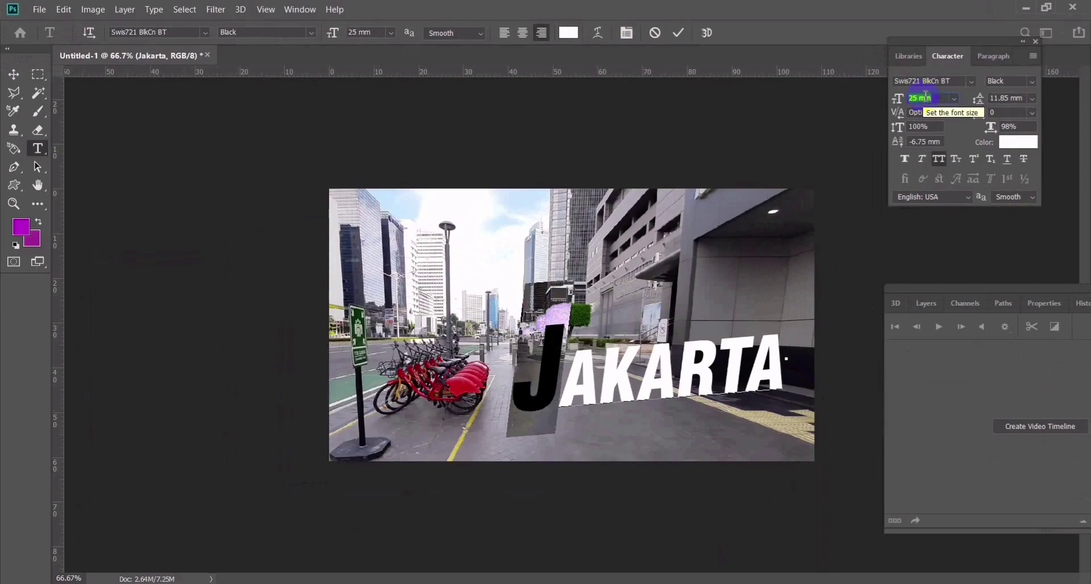
pyautogui.click(927, 142)
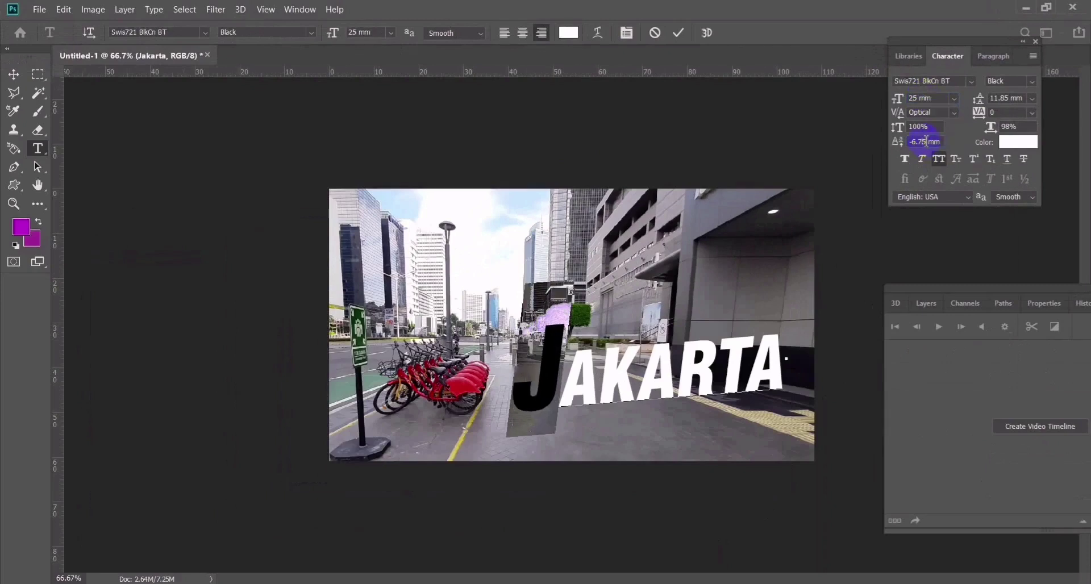
pyautogui.press('Down')
pyautogui.press('Down')
pyautogui.press('Down')
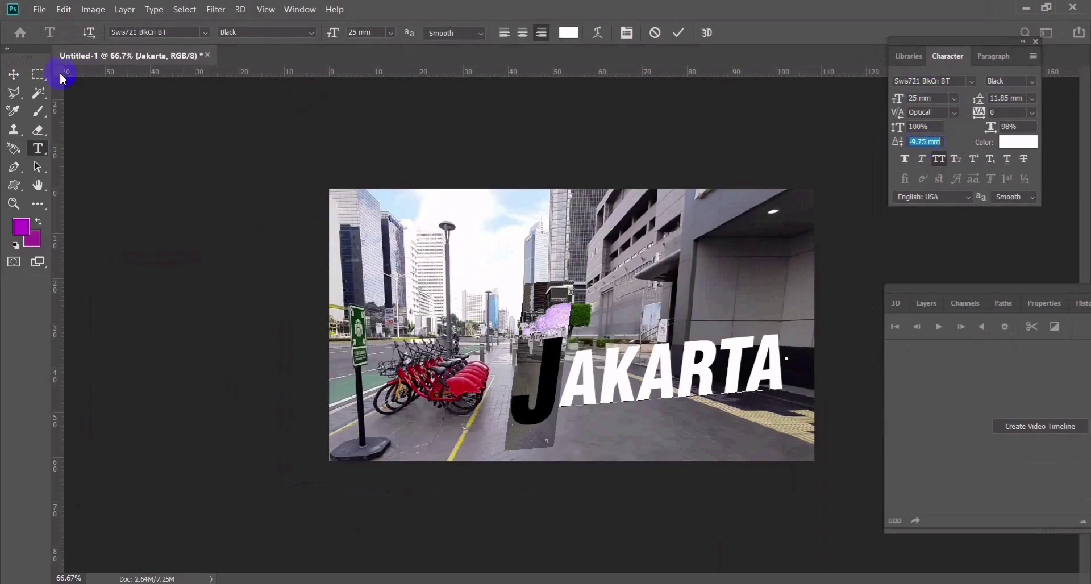
pyautogui.click(25, 74)
pyautogui.click(780, 370)
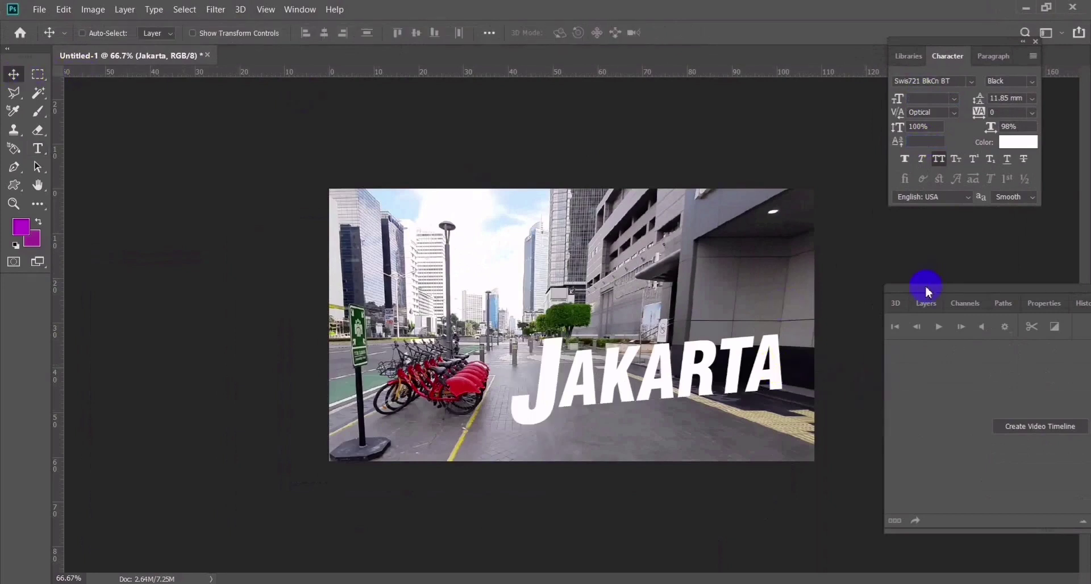
# - Add a Gradient Overlay effect to the JAKARTA layer
pyautogui.moveTo(928, 301); pyautogui.dragTo(922, 309)
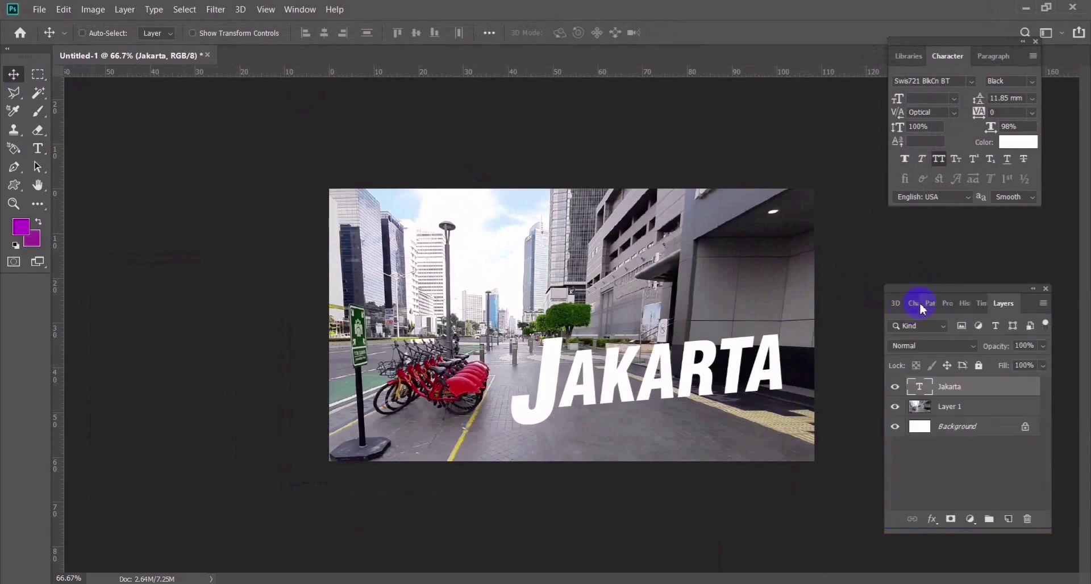
pyautogui.click(944, 526)
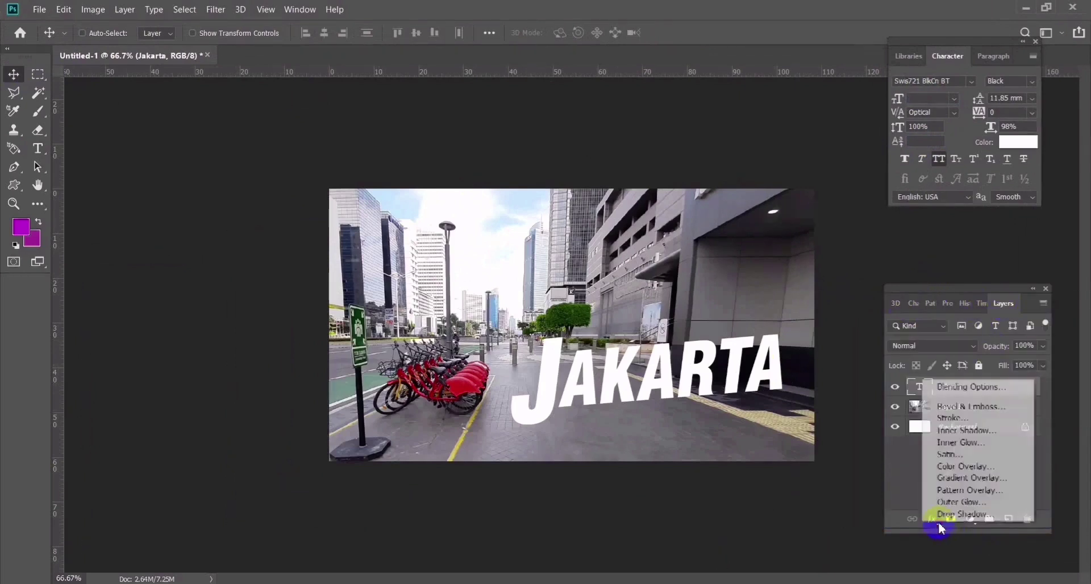
pyautogui.click(969, 483)
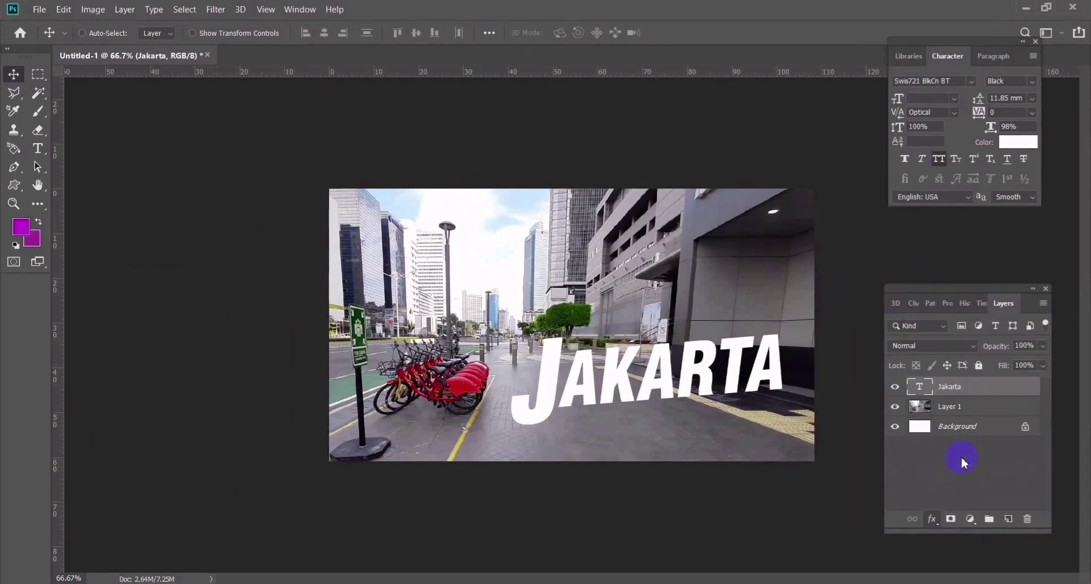
pyautogui.moveTo(453, 41); pyautogui.dragTo(384, 12)
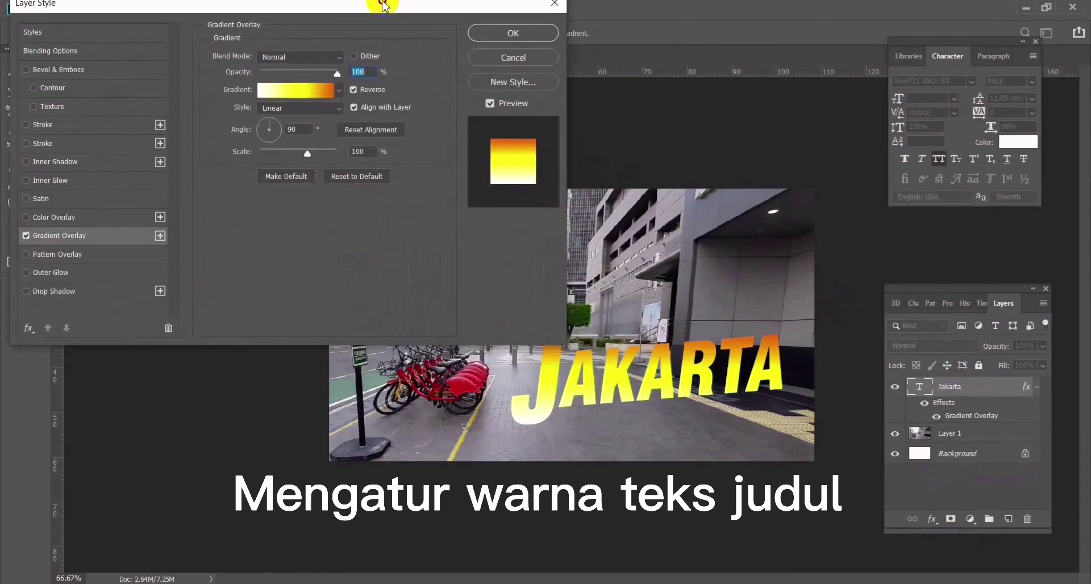
# - Move the gradient's orange stop to 7% and enable a drop shadow
pyautogui.click(325, 112)
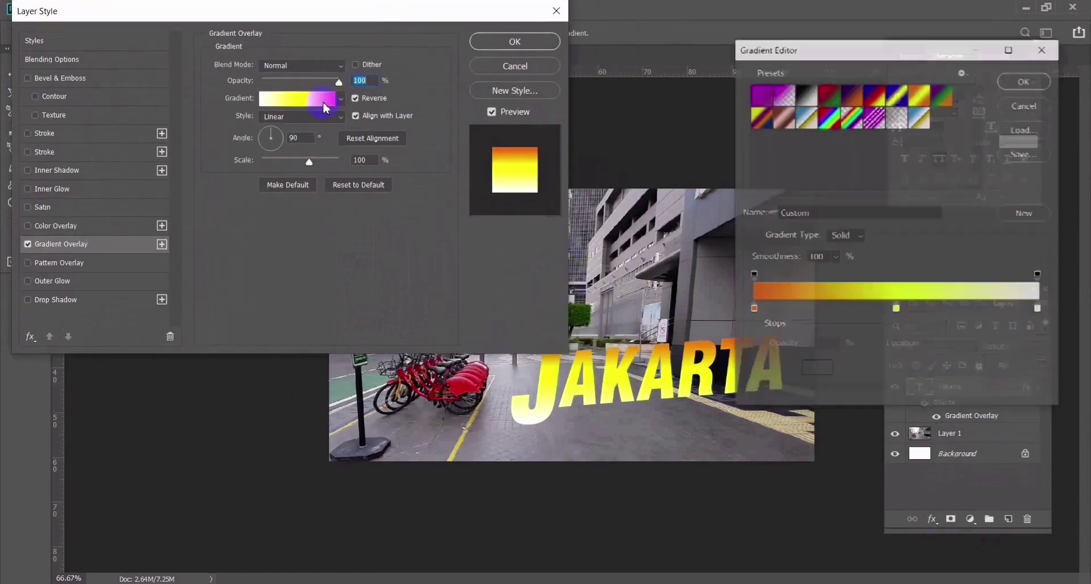
pyautogui.moveTo(754, 309); pyautogui.dragTo(773, 310)
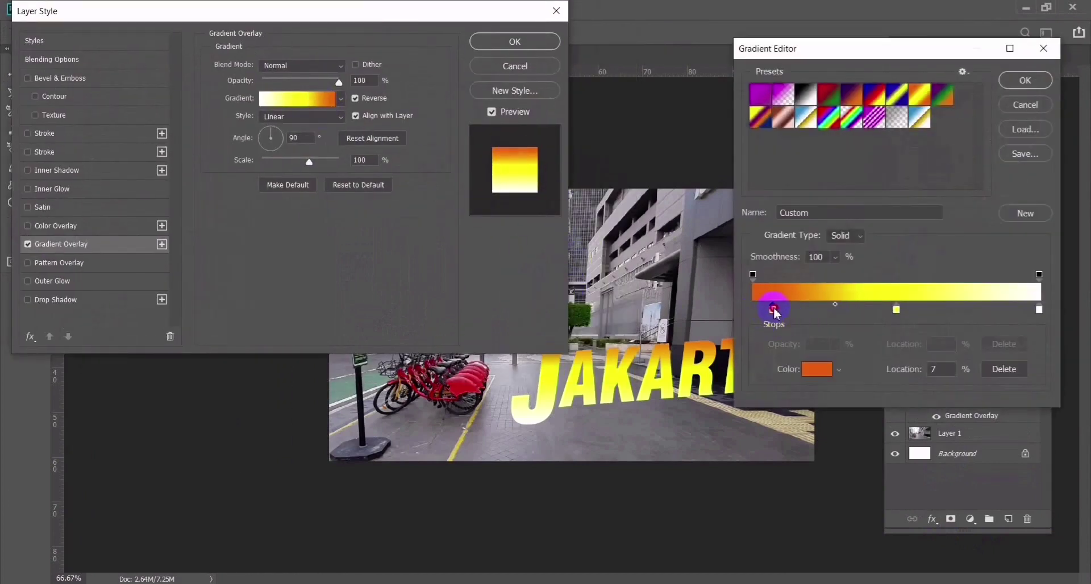
pyautogui.moveTo(860, 46)
pyautogui.mouseDown()
pyautogui.moveTo(930, 32)
pyautogui.moveTo(851, 31)
pyautogui.mouseUp()
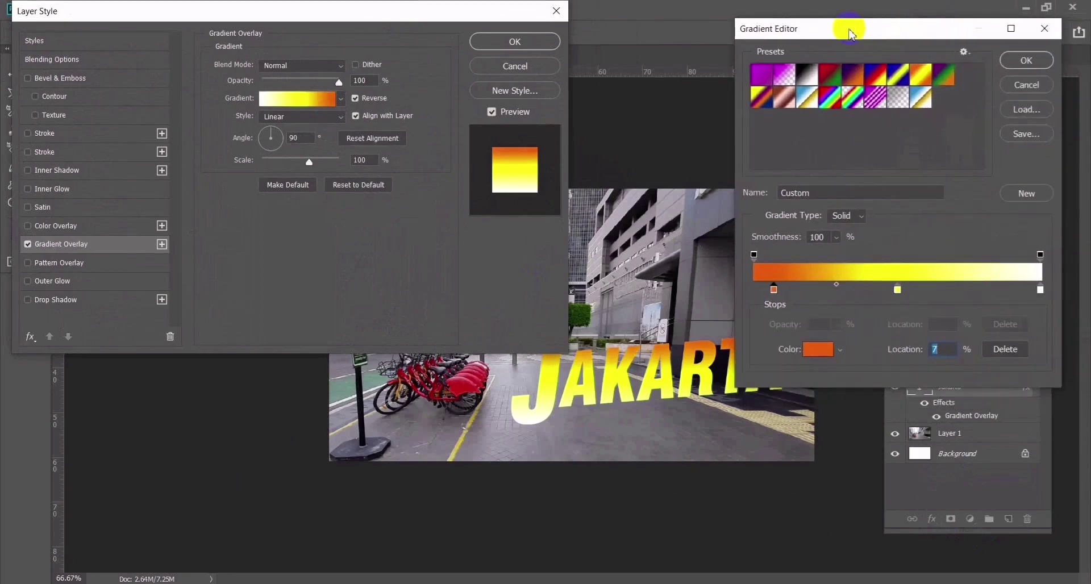
pyautogui.click(1021, 71)
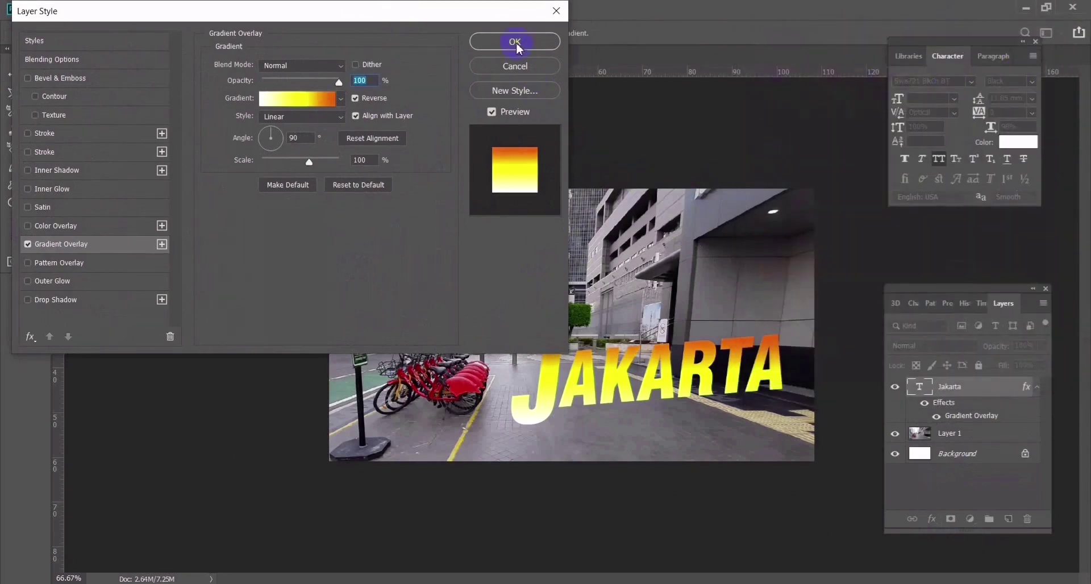
pyautogui.moveTo(415, 12); pyautogui.dragTo(479, 16)
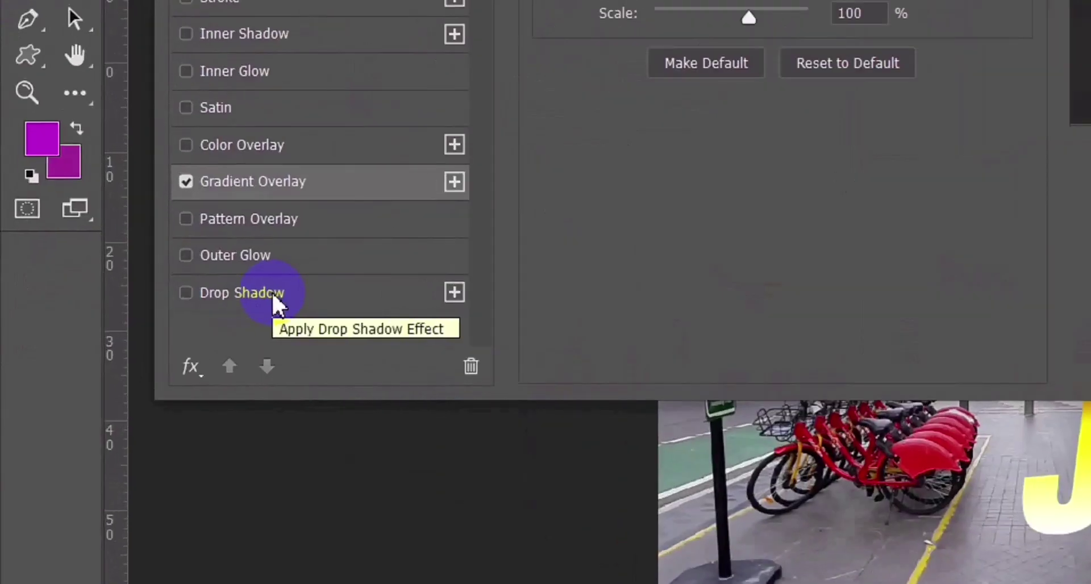
pyautogui.click(137, 305)
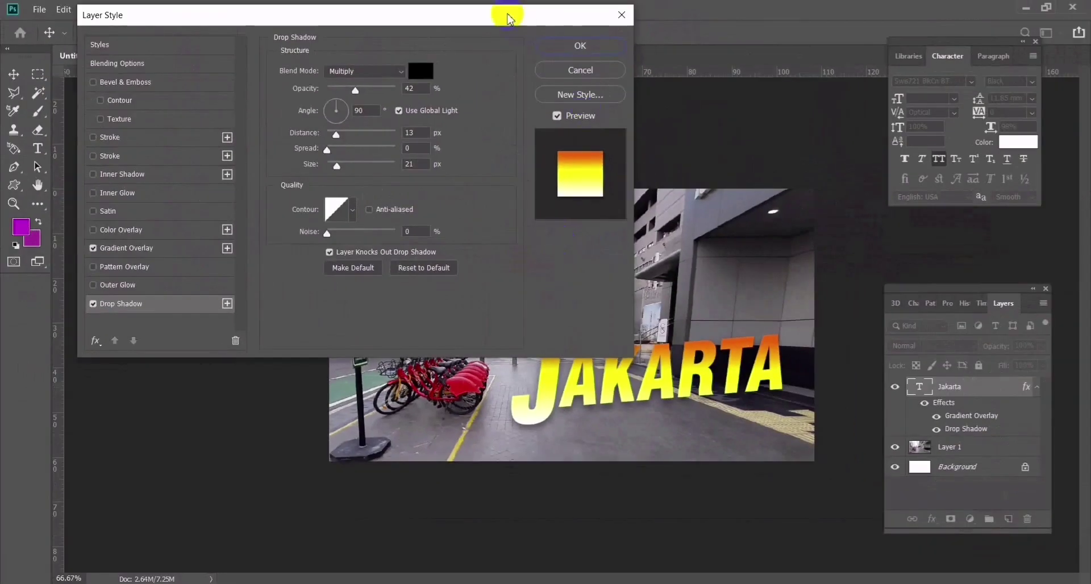
# - Set JAKARTA's drop shadow to 0 px size, about 22 px distance and 53% opacity
pyautogui.moveTo(503, 16); pyautogui.dragTo(436, 12)
pyautogui.moveTo(263, 133)
pyautogui.mouseDown()
pyautogui.moveTo(244, 132)
pyautogui.moveTo(240, 163)
pyautogui.moveTo(275, 137)
pyautogui.mouseUp()
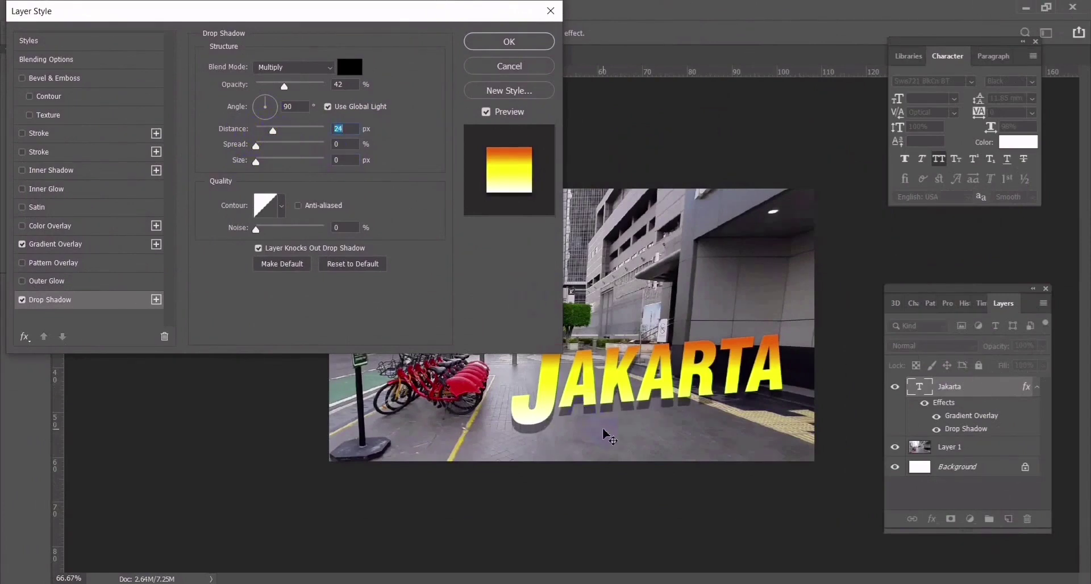
pyautogui.moveTo(603, 425); pyautogui.dragTo(609, 426)
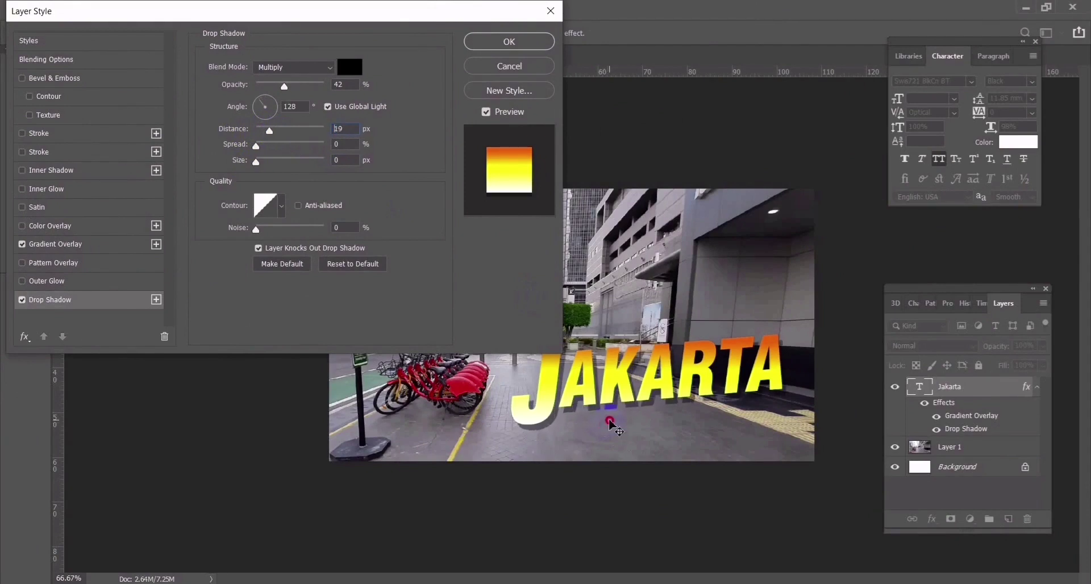
pyautogui.moveTo(284, 87); pyautogui.dragTo(293, 90)
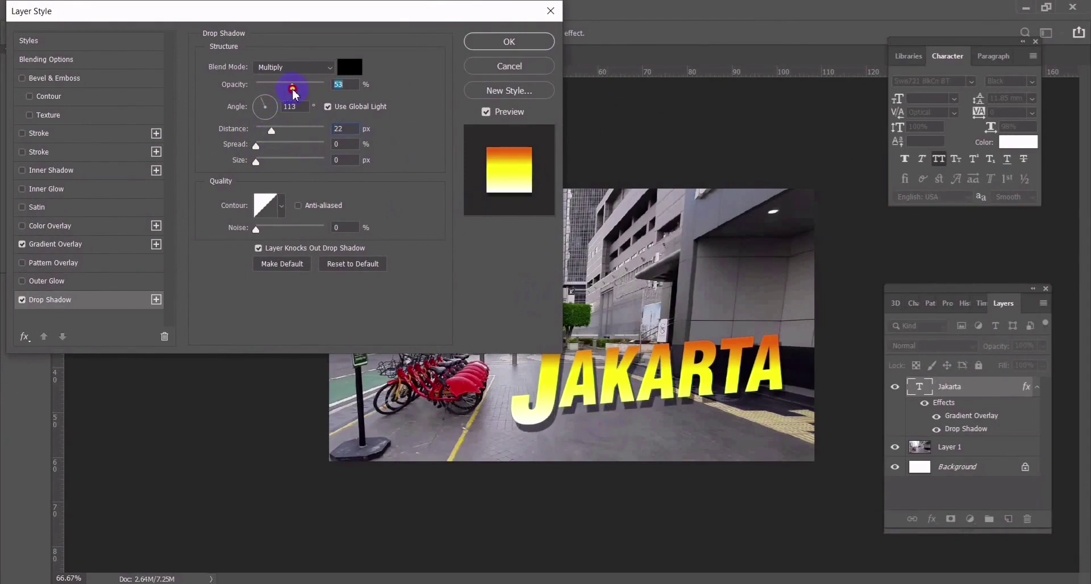
pyautogui.click(510, 41)
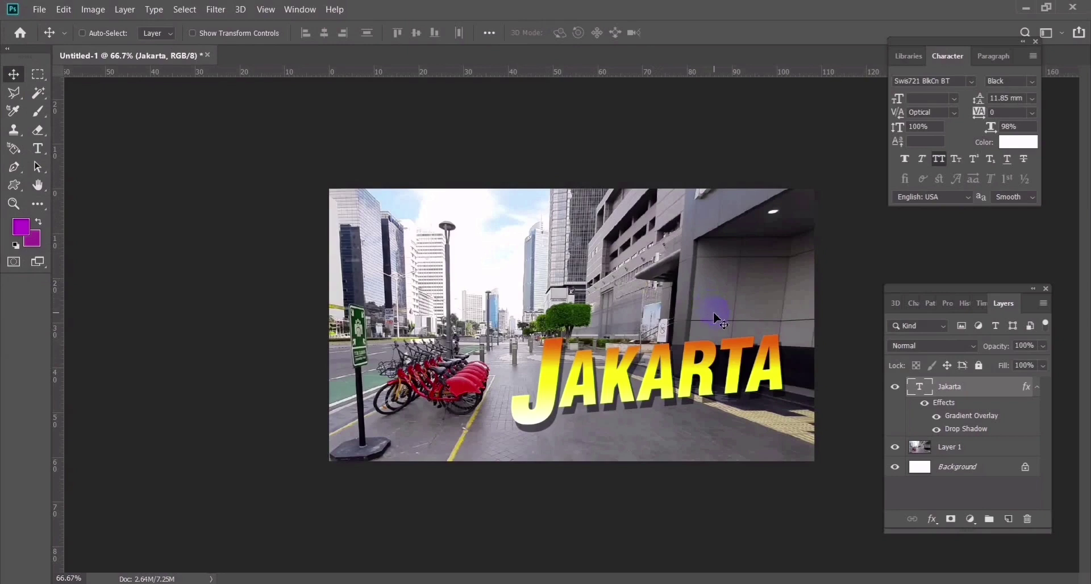
# - Widen JAKARTA slightly and select a box on the pavement below it
pyautogui.hotkey('ctrl', 't')
pyautogui.moveTo(509, 371); pyautogui.dragTo(500, 371)
pyautogui.press('Return')
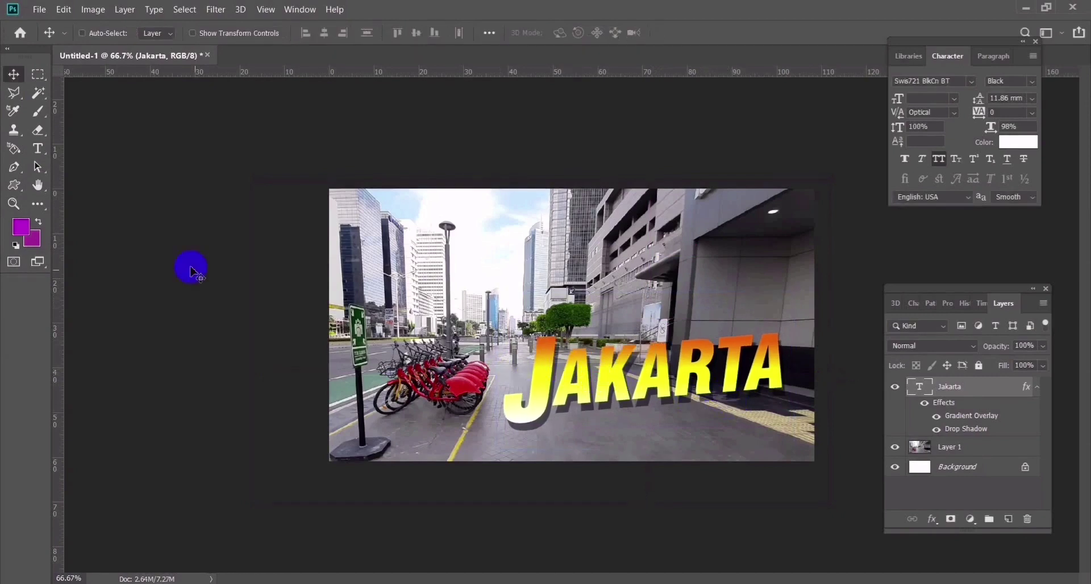
pyautogui.click(38, 74)
pyautogui.moveTo(554, 419)
pyautogui.mouseDown()
pyautogui.moveTo(627, 442)
pyautogui.moveTo(784, 456)
pyautogui.mouseUp()
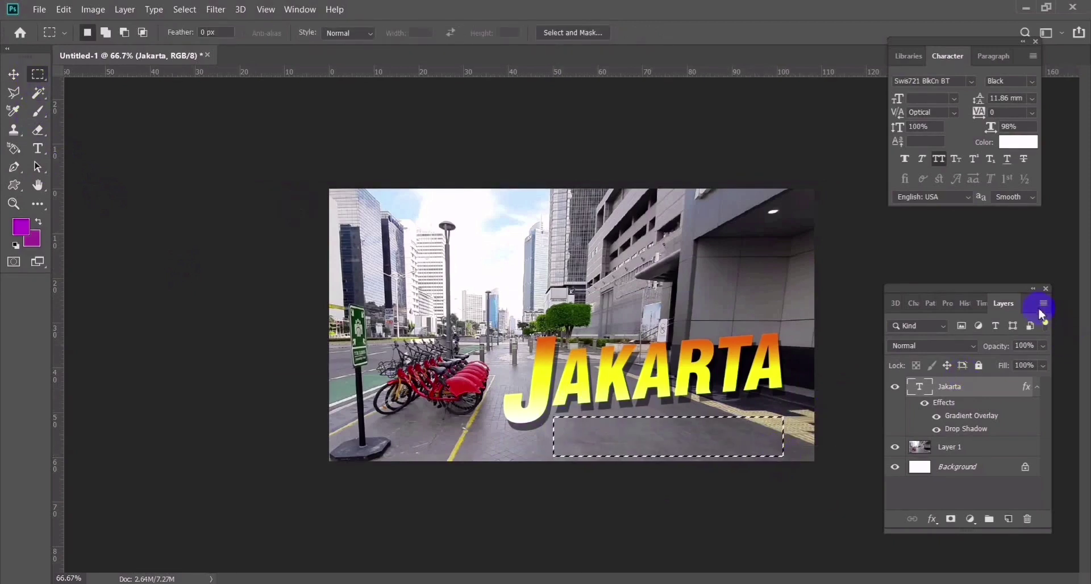
# - Fill the selected box with purple on a new Layer 2
pyautogui.click(1042, 309)
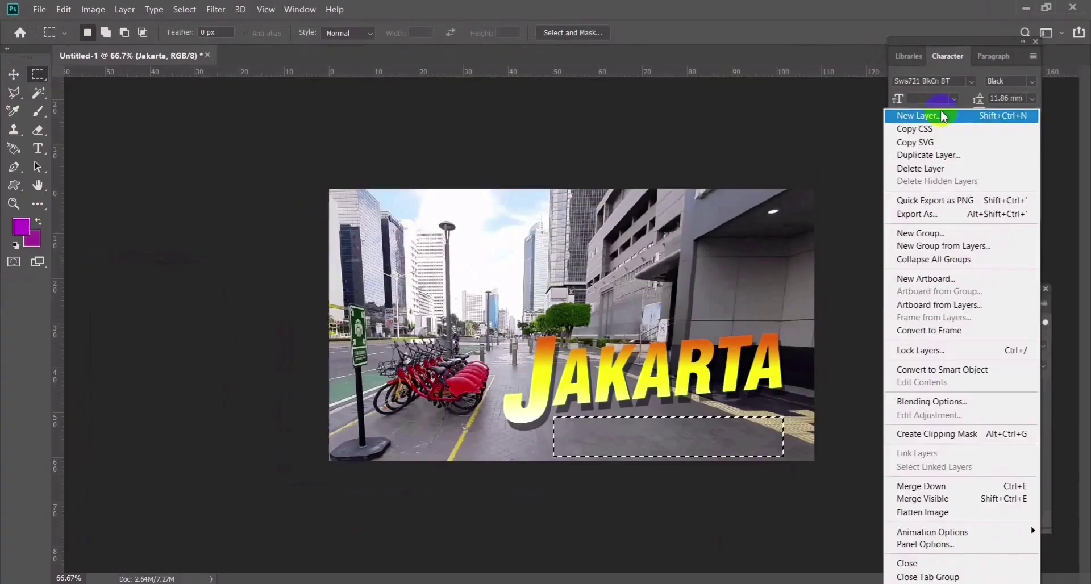
pyautogui.click(943, 116)
pyautogui.click(655, 171)
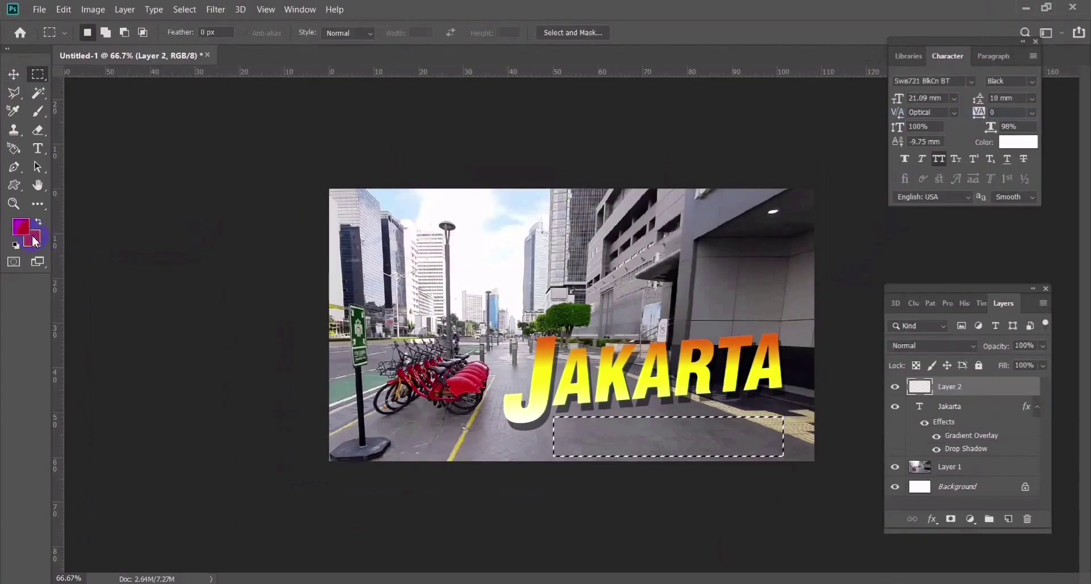
pyautogui.click(39, 222)
pyautogui.hotkey('alt', 'BackSpace')
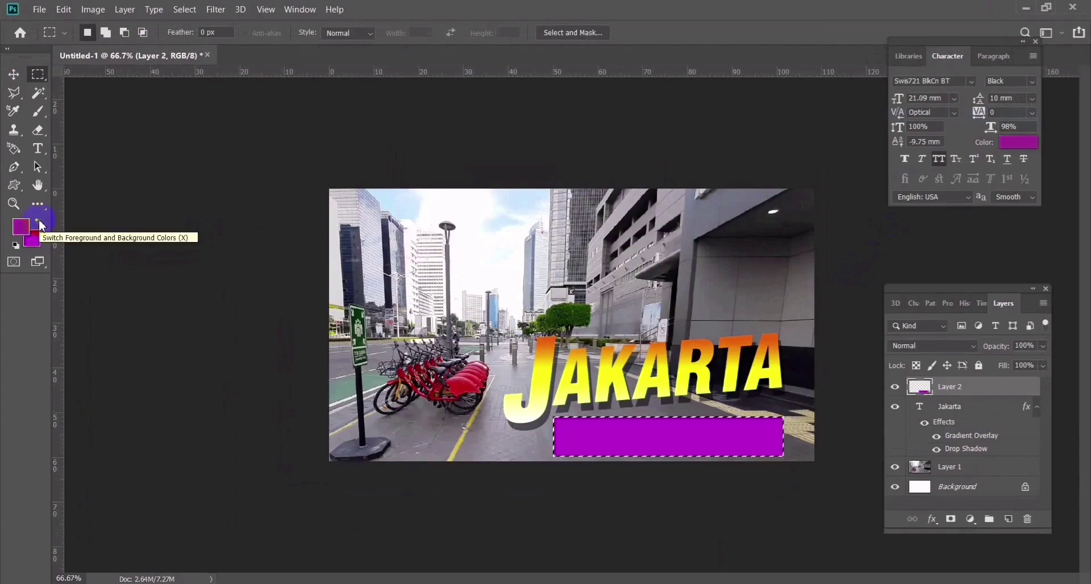
pyautogui.hotkey('ctrl', 'd')
pyautogui.press('v')
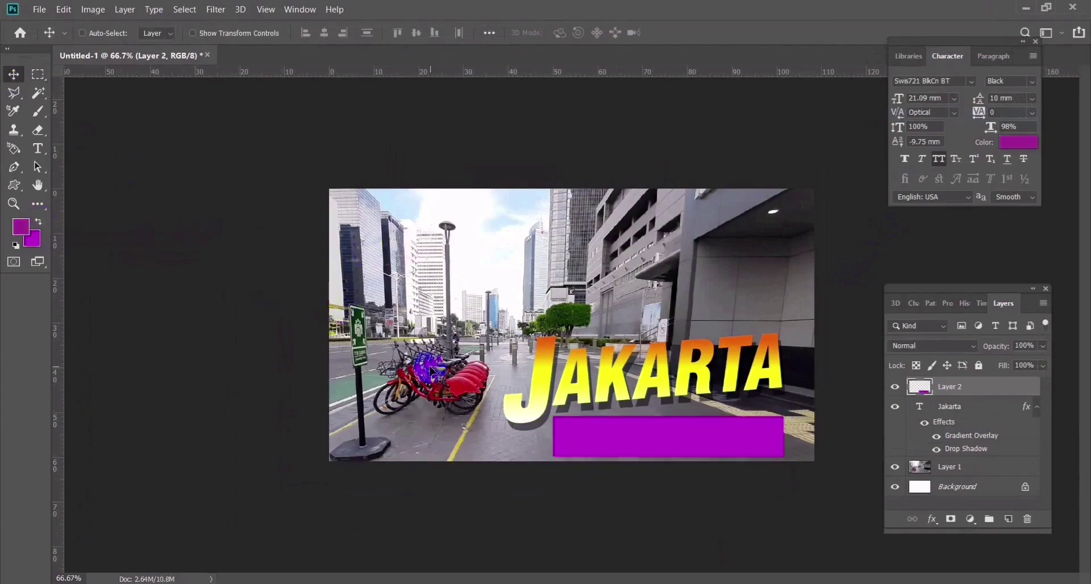
pyautogui.click(38, 149)
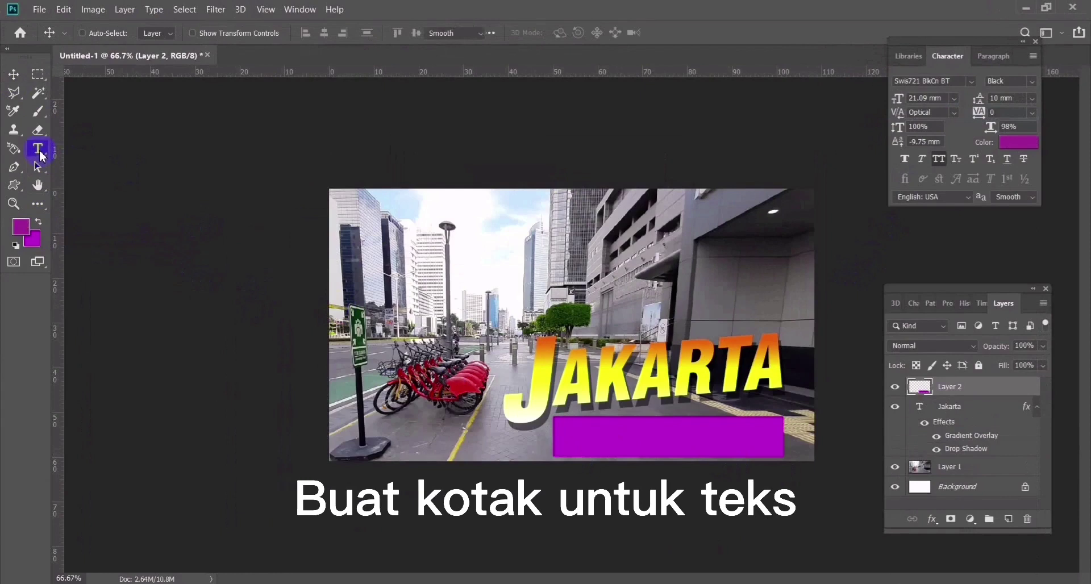
# - Add the text 'JL. MH THAMRIN' and shrink it to fit the photo
pyautogui.click(449, 305)
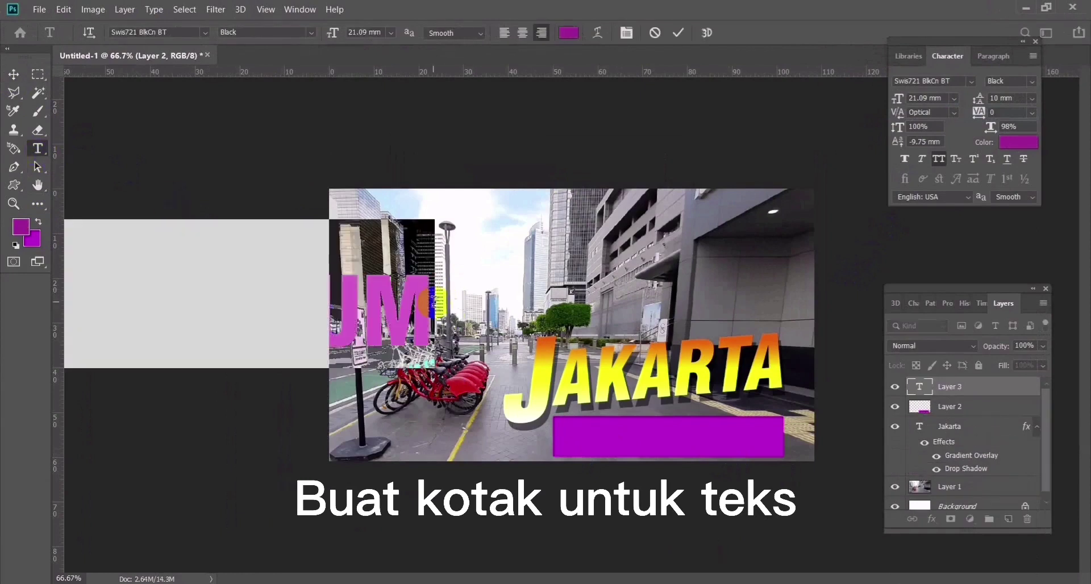
pyautogui.write('JL.')
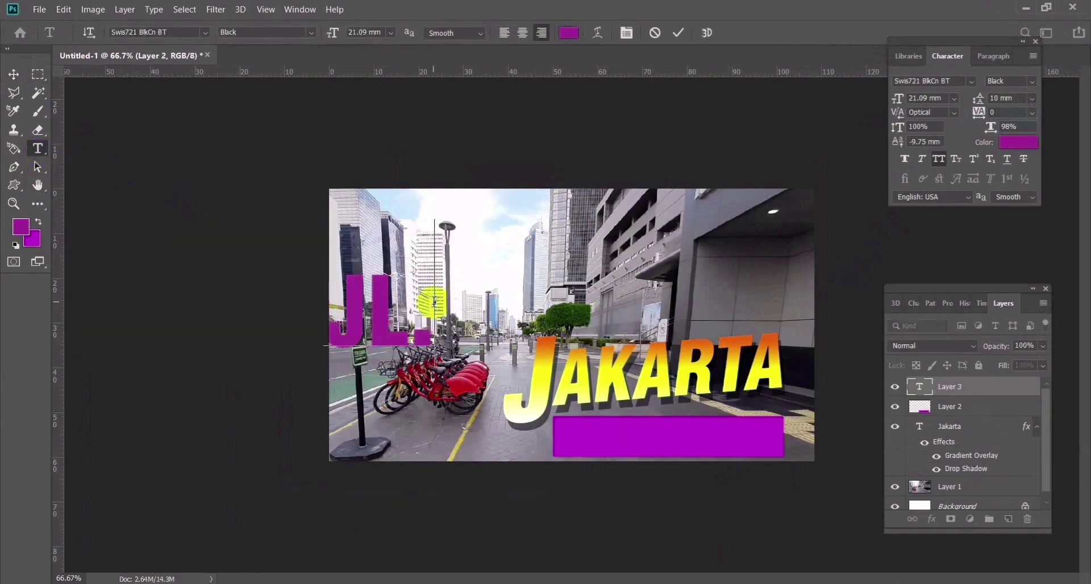
pyautogui.write(' MH')
pyautogui.write(' THAMRIN')
pyautogui.click(14, 74)
pyautogui.moveTo(430, 345); pyautogui.dragTo(819, 313)
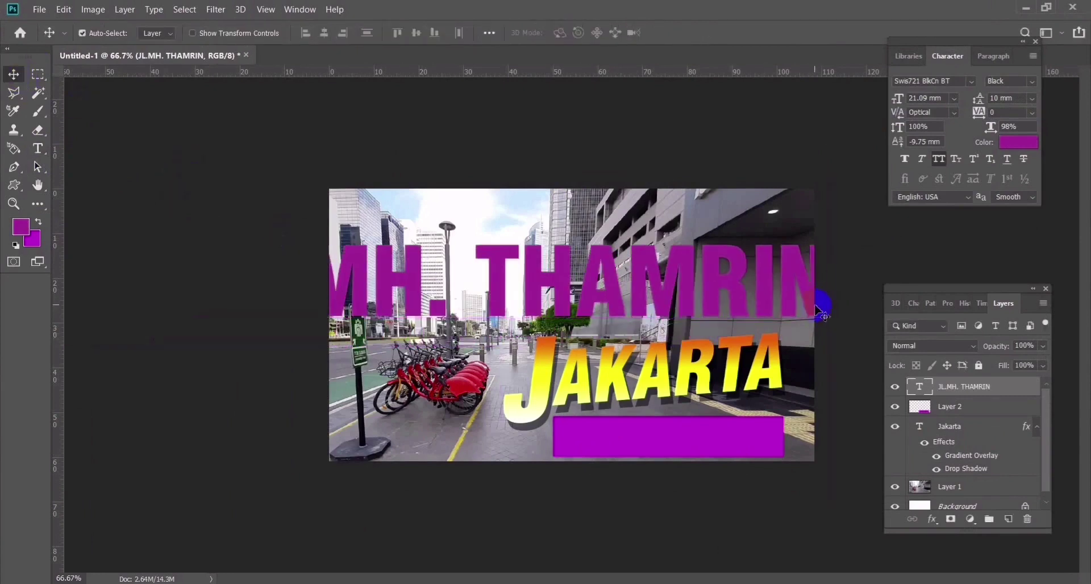
pyautogui.hotkey('ctrl', 't')
pyautogui.moveTo(830, 234)
pyautogui.mouseDown()
pyautogui.moveTo(513, 324)
pyautogui.moveTo(723, 312)
pyautogui.mouseUp()
pyautogui.press('Return')
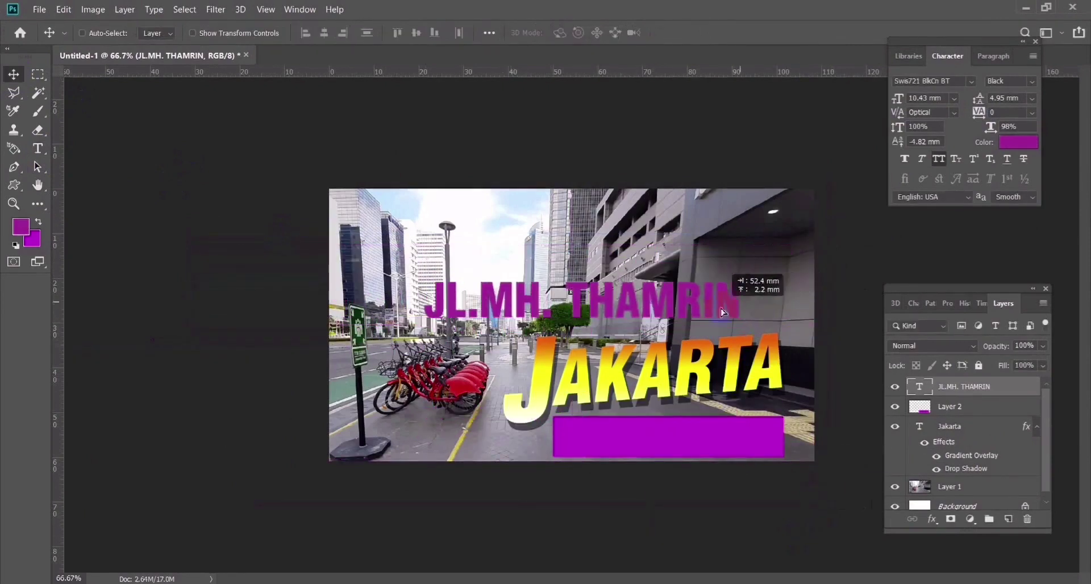
# - Make the street name white and fit it, scaled to about 65%, inside the purple bar
pyautogui.click(32, 239)
pyautogui.click(855, 171)
pyautogui.click(982, 165)
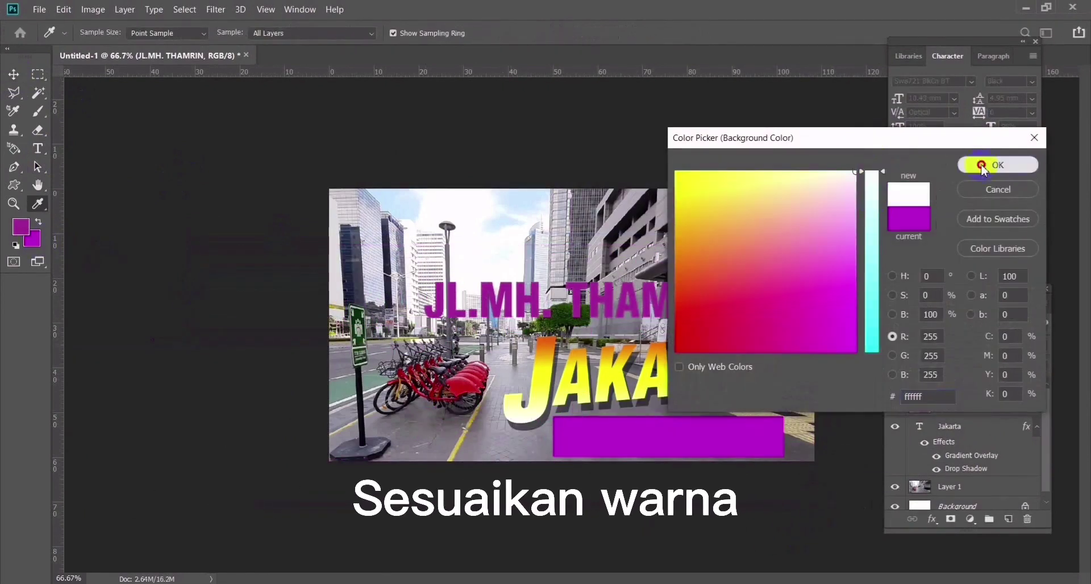
pyautogui.press('v')
pyautogui.hotkey('ctrl', 'BackSpace')
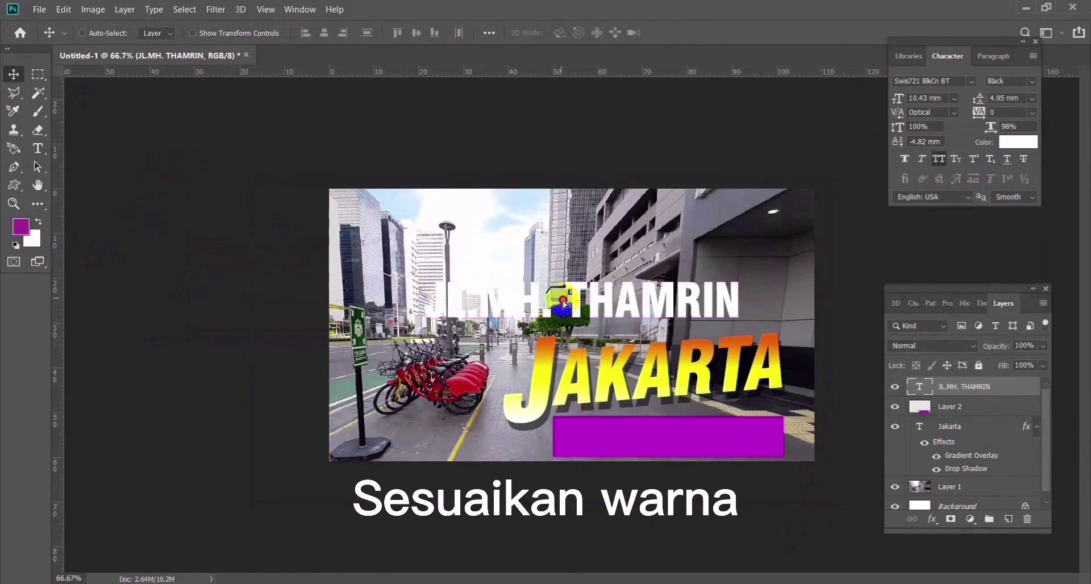
pyautogui.moveTo(562, 301); pyautogui.dragTo(594, 441)
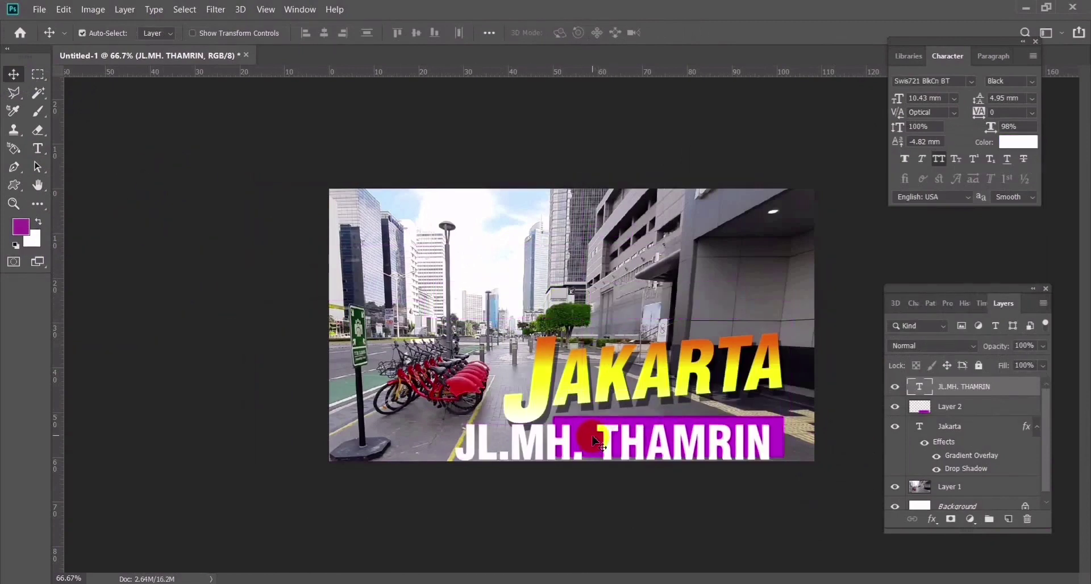
pyautogui.hotkey('ctrl', 't')
pyautogui.moveTo(458, 470); pyautogui.dragTo(555, 459)
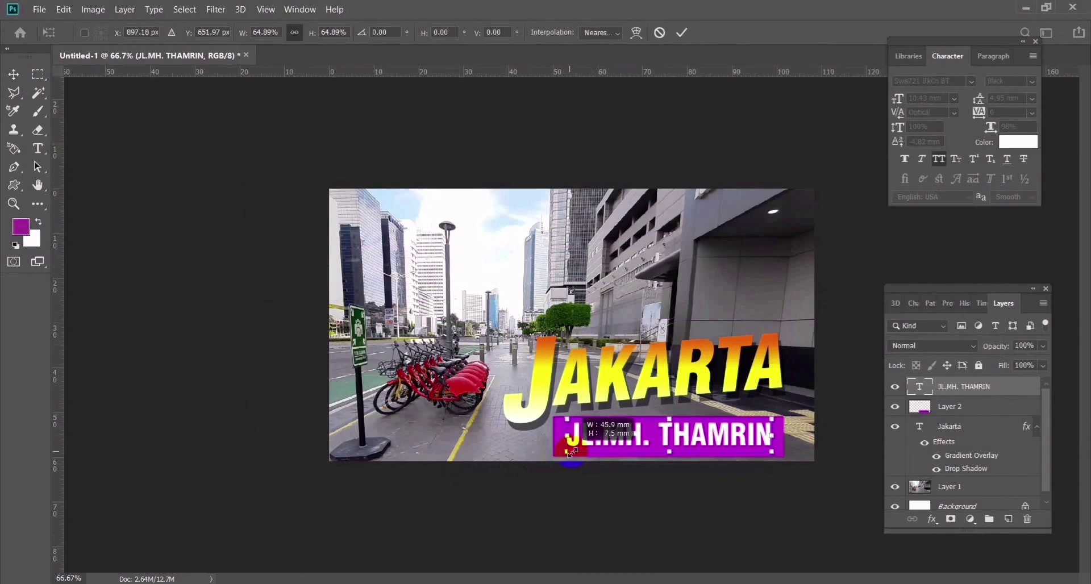
pyautogui.moveTo(665, 446); pyautogui.dragTo(672, 445)
pyautogui.press('Return')
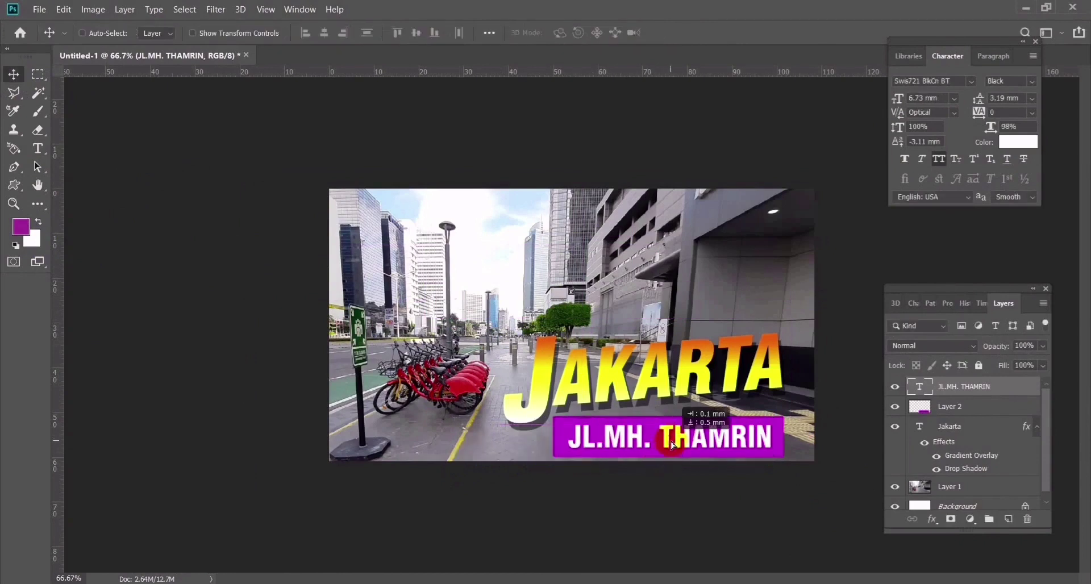
# - Skew Layer 2's purple bar so its right side slants upward about 4.8°
pyautogui.click(965, 410)
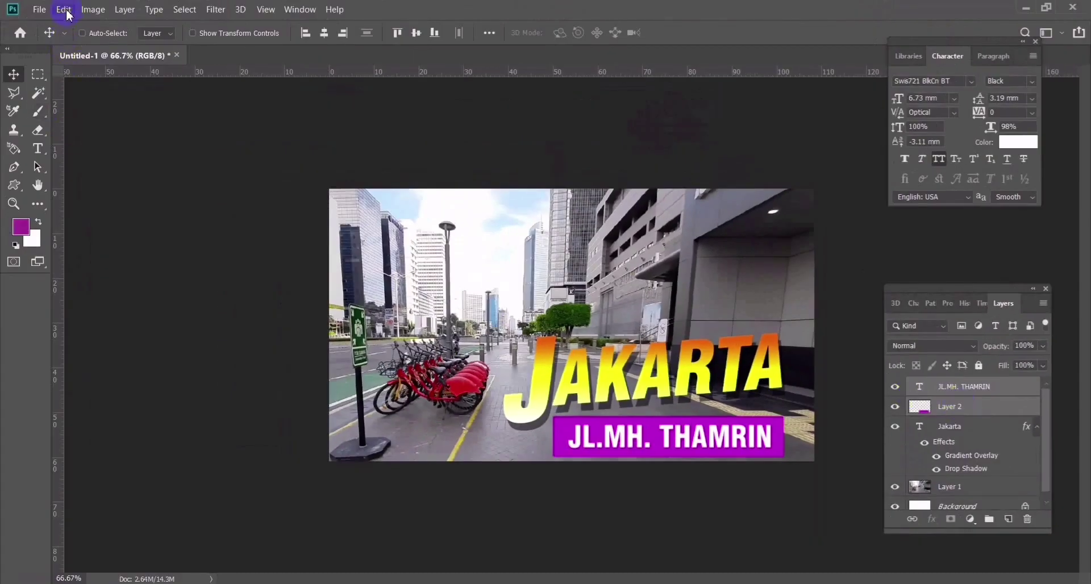
pyautogui.click(64, 10)
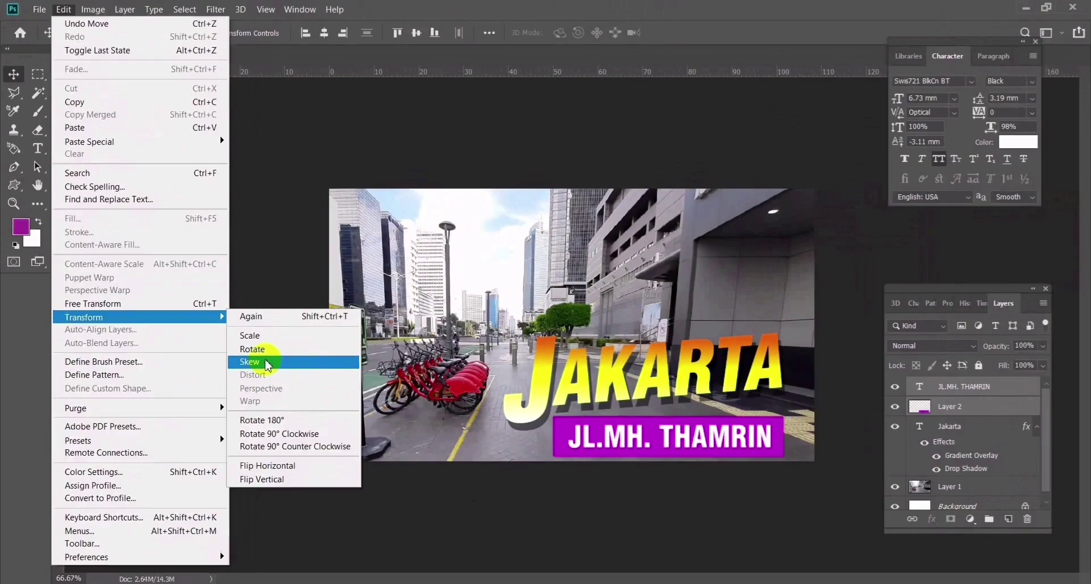
pyautogui.click(267, 366)
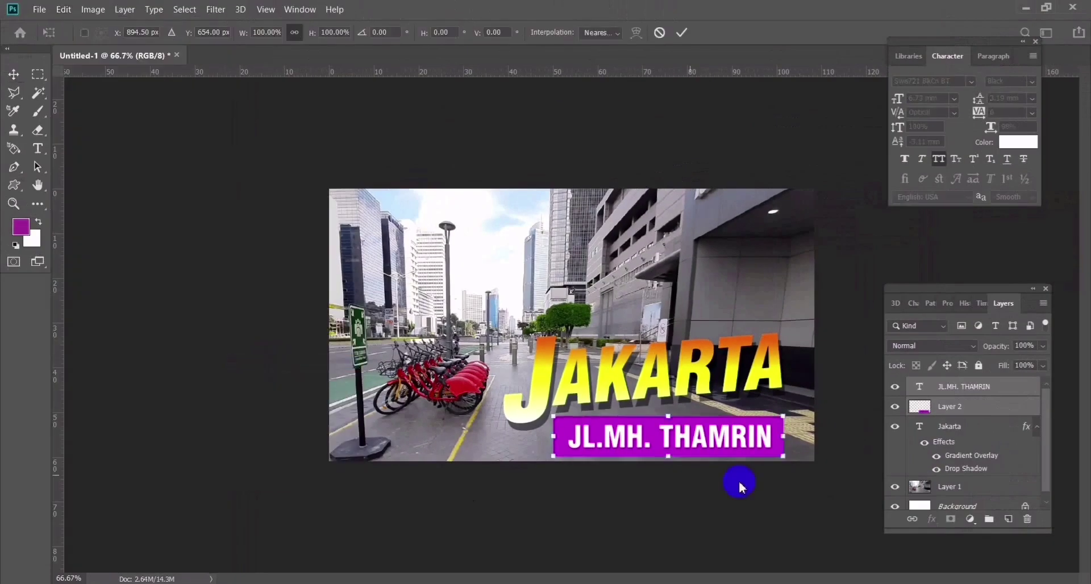
pyautogui.moveTo(785, 440); pyautogui.dragTo(781, 420)
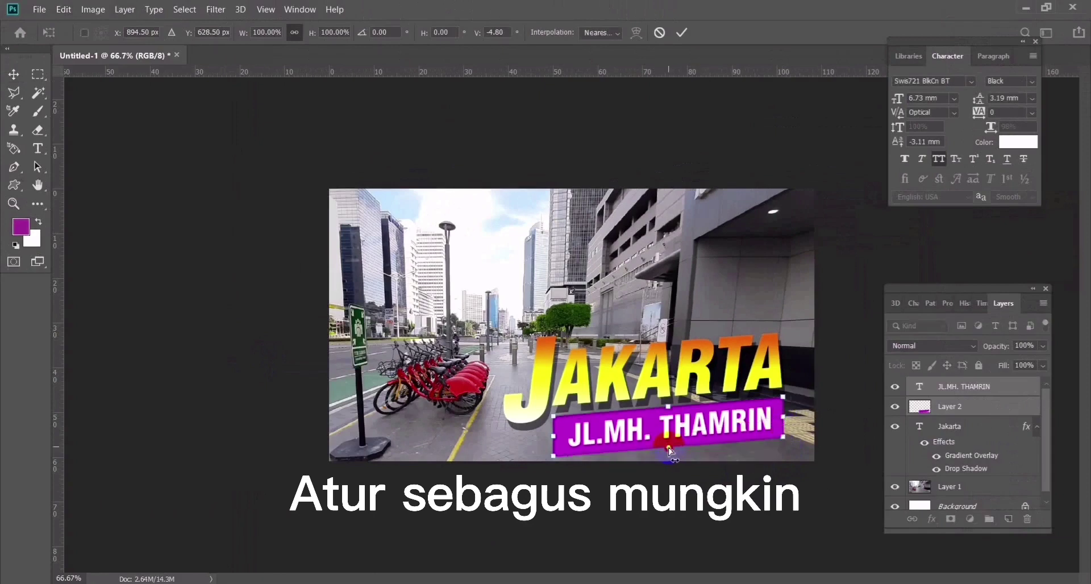
pyautogui.moveTo(670, 450); pyautogui.dragTo(662, 452)
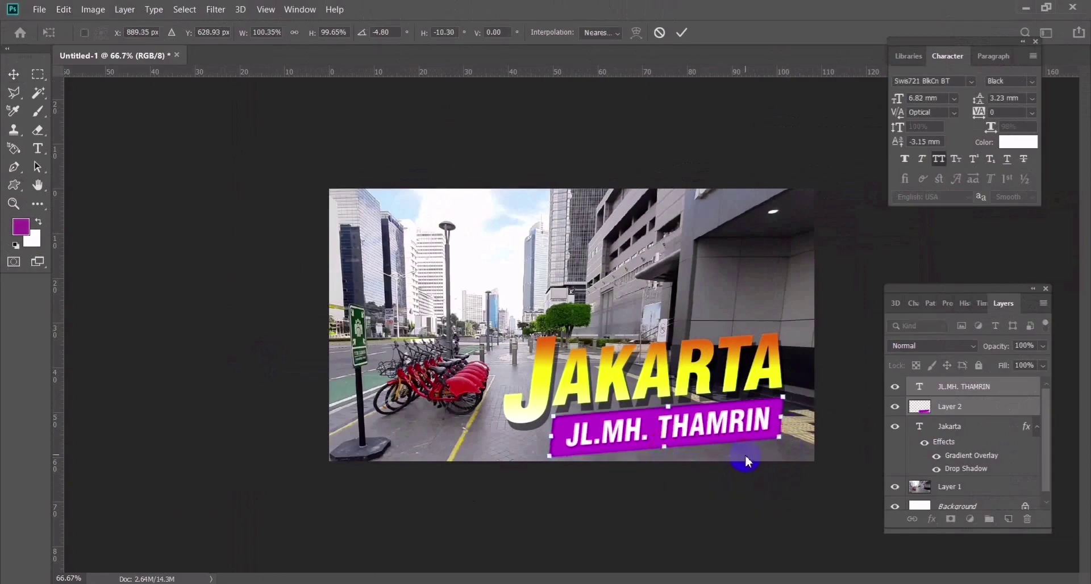
pyautogui.press('Return')
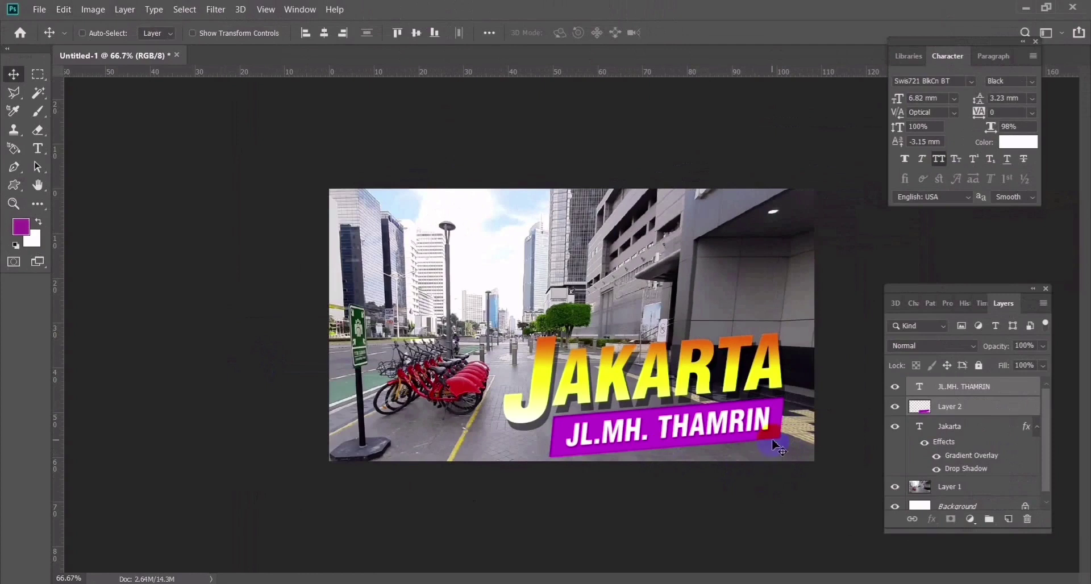
# - Shorten the purple bar to about 81% height and reshape its slant
pyautogui.hotkey('ctrl', 't')
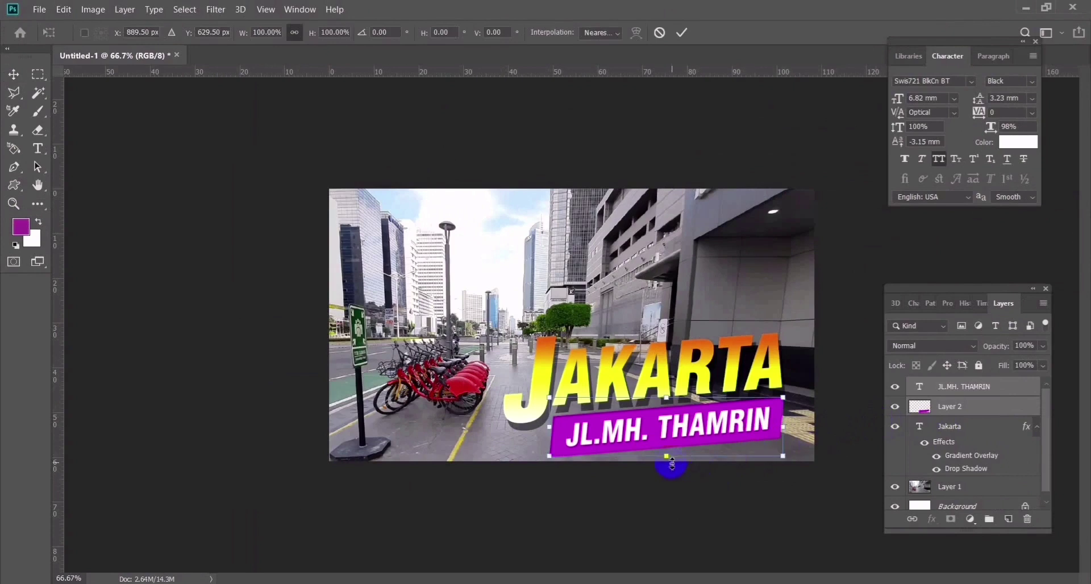
pyautogui.moveTo(664, 455); pyautogui.dragTo(667, 443)
pyautogui.click(62, 10)
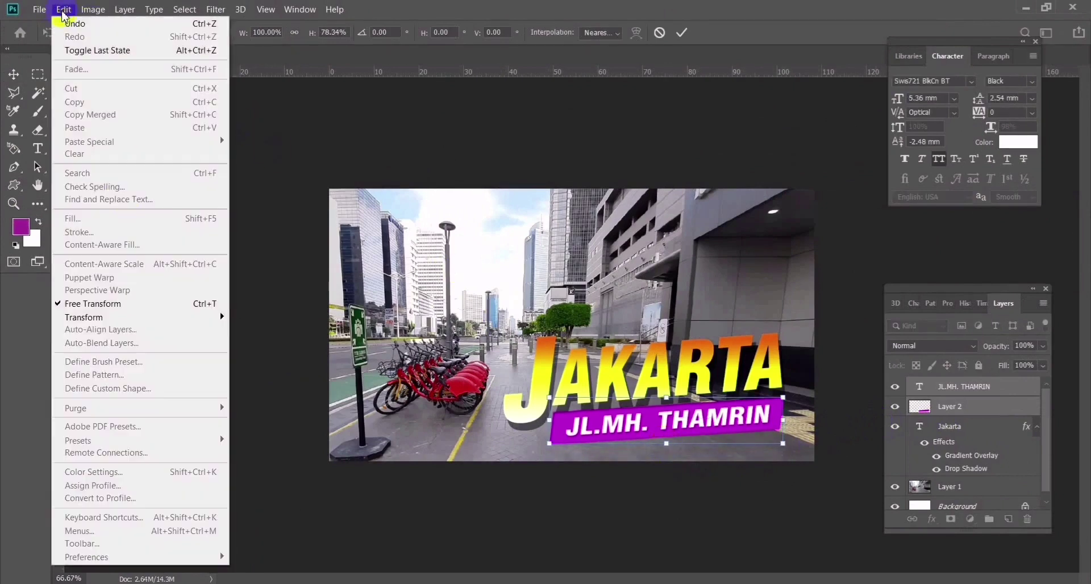
pyautogui.click(267, 362)
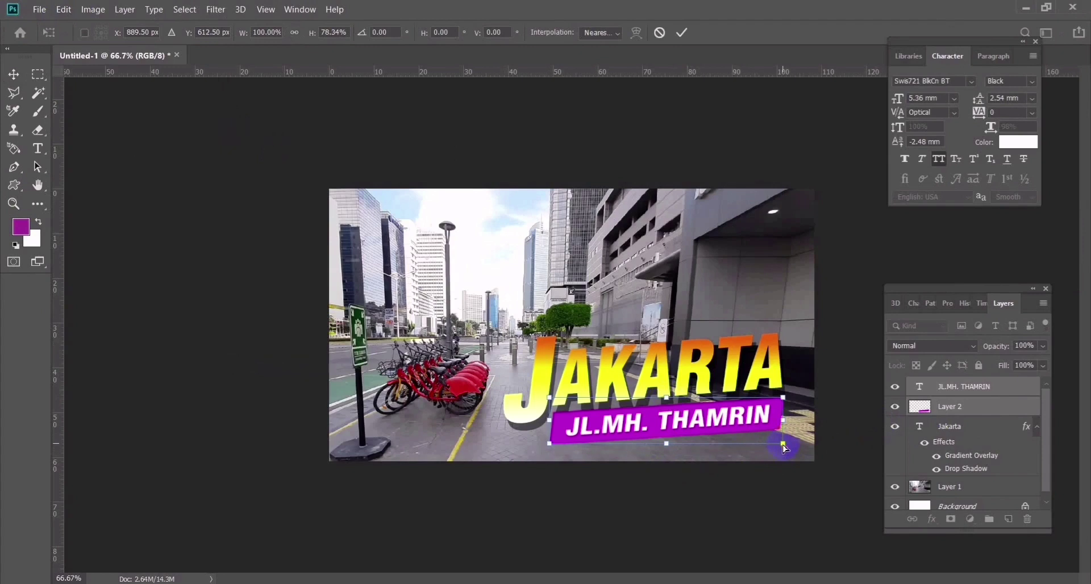
pyautogui.moveTo(784, 448); pyautogui.dragTo(768, 443)
pyautogui.press('Return')
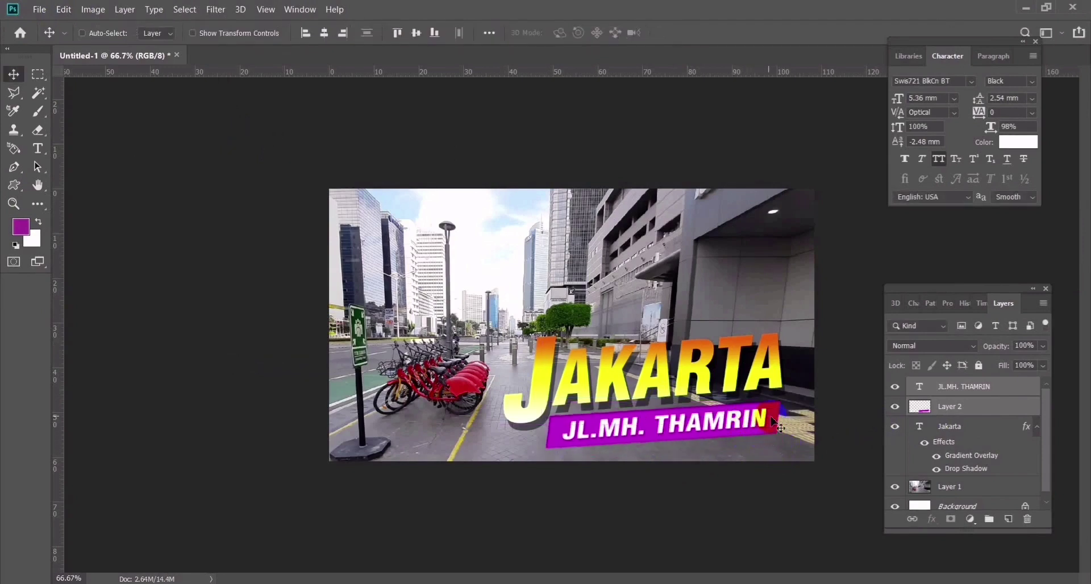
# - Widen the purple banner to about 105% and shift JL.MH. THAMRIN right to centre it
pyautogui.click(942, 407)
pyautogui.hotkey('ctrl', 't')
pyautogui.moveTo(780, 424); pyautogui.dragTo(794, 424)
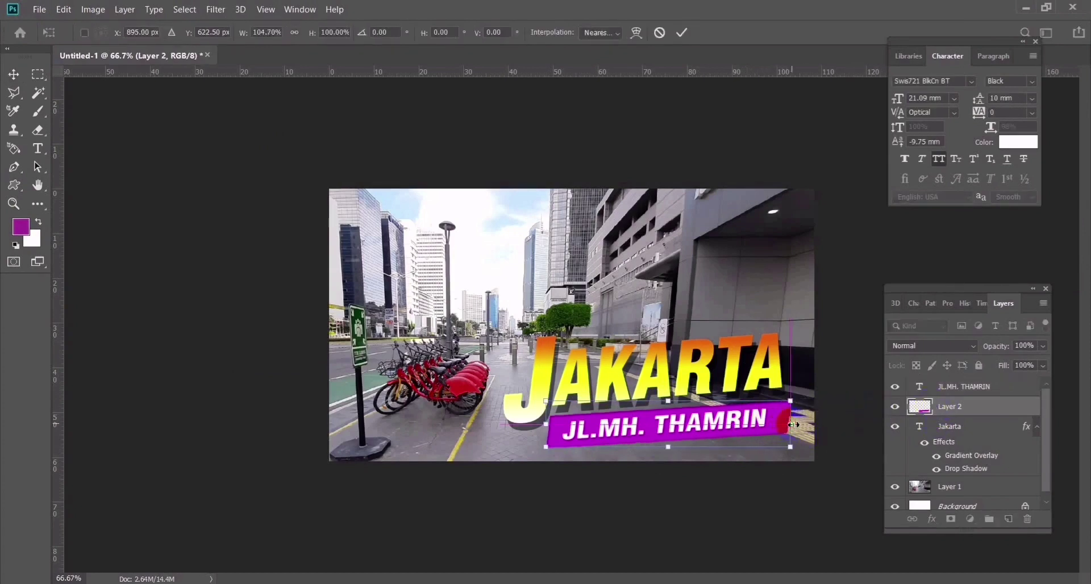
pyautogui.press('Return')
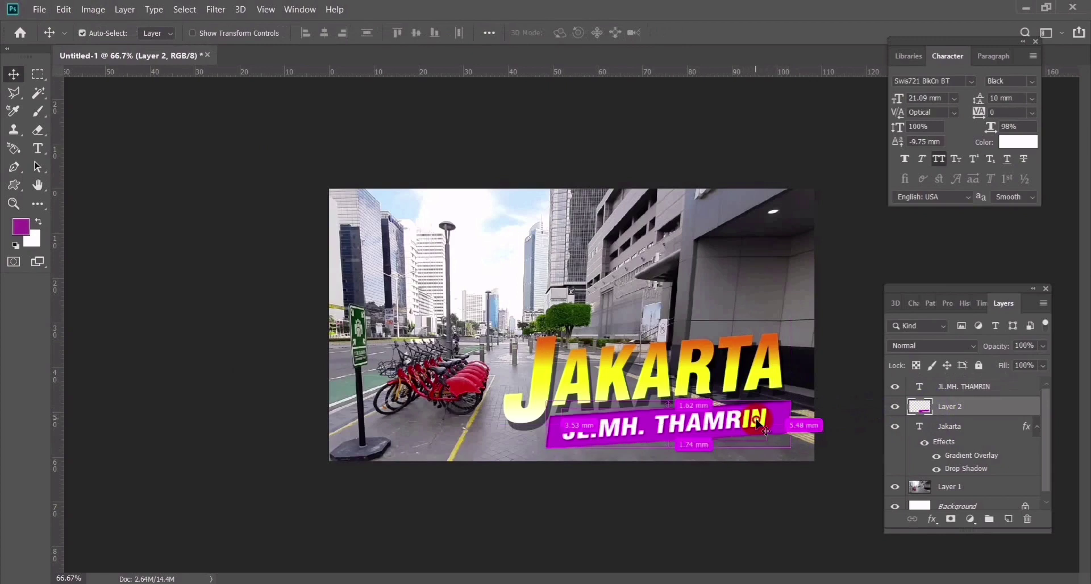
pyautogui.click(758, 423)
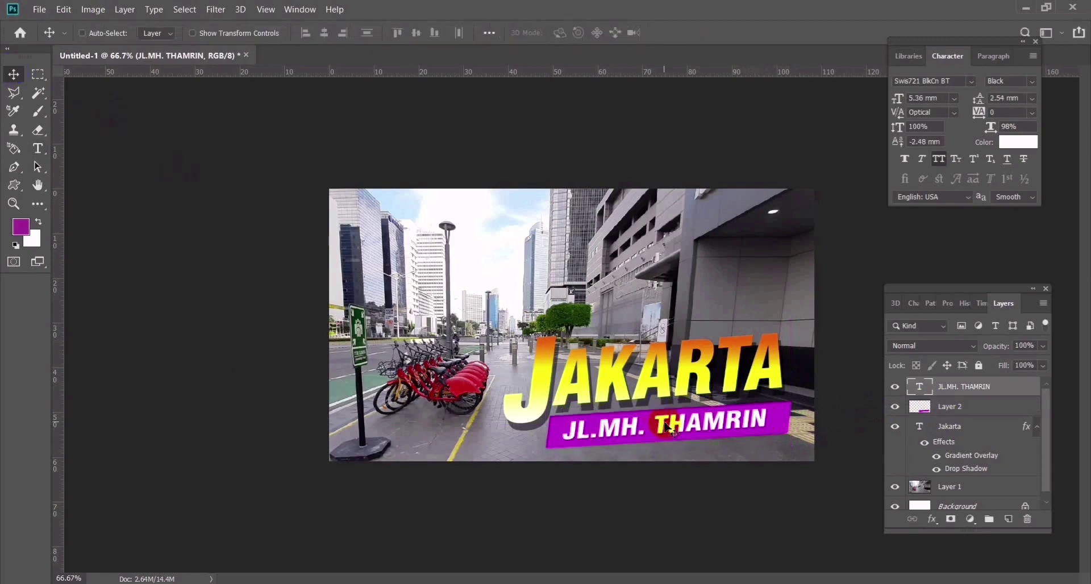
pyautogui.moveTo(663, 423); pyautogui.dragTo(671, 422)
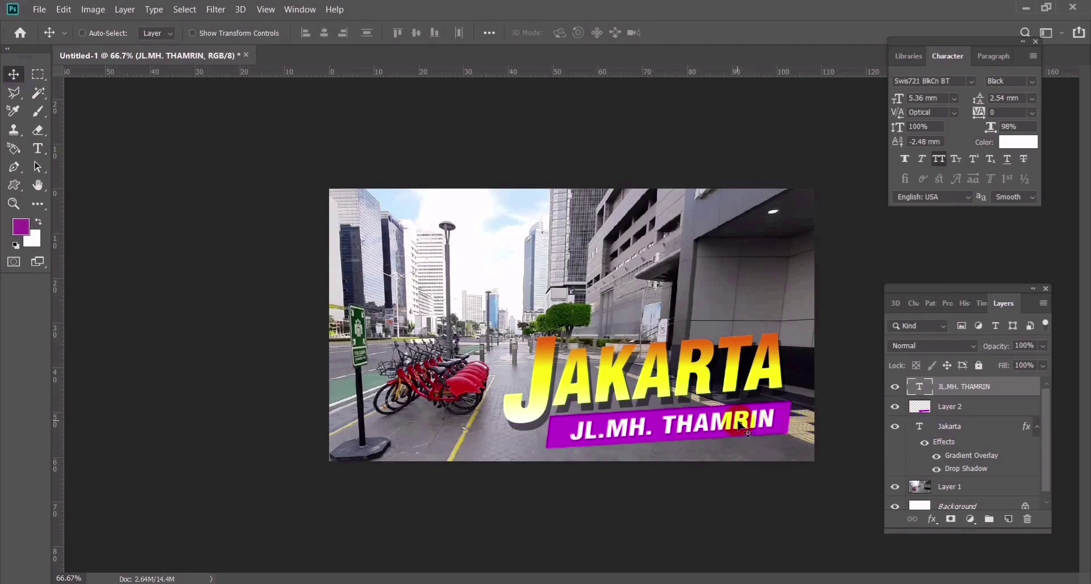
# - Skew the purple bar's top edge by about 4.9°
pyautogui.keyDown('ctrl'); pyautogui.click(784, 423); pyautogui.keyUp('ctrl')
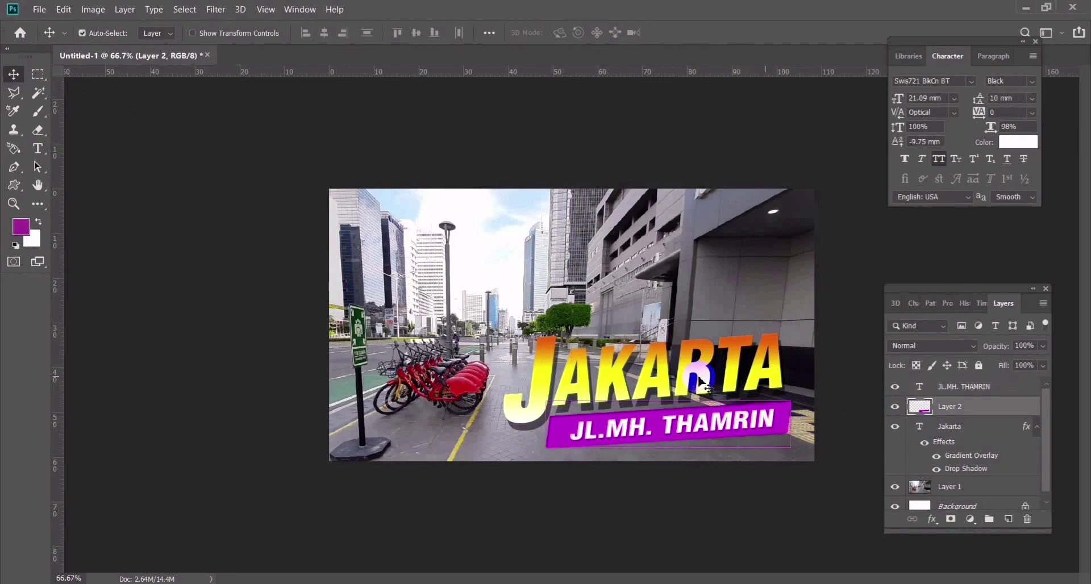
pyautogui.click(64, 10)
pyautogui.moveTo(83, 316)
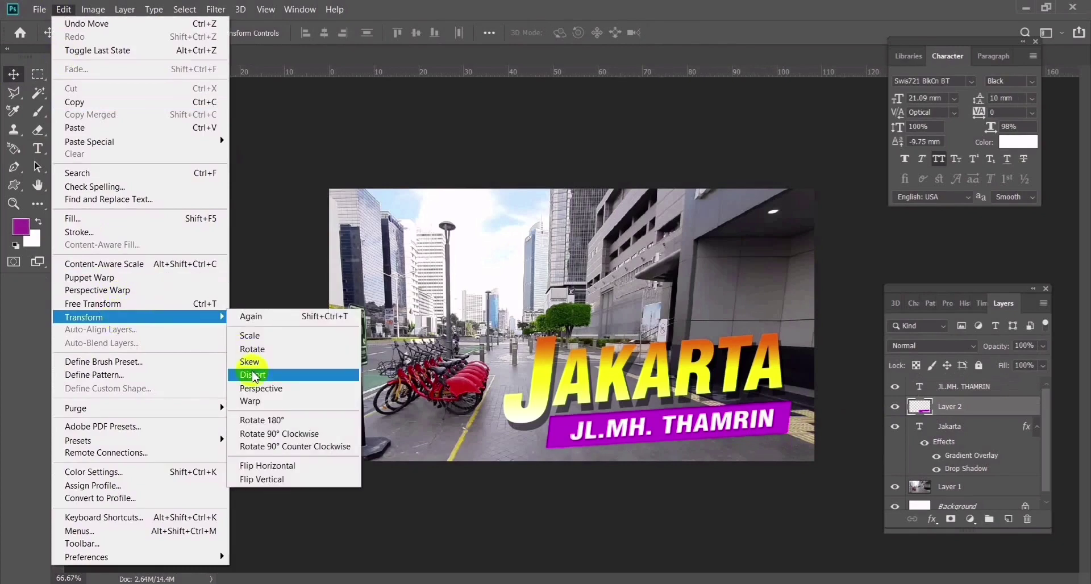
pyautogui.click(266, 362)
pyautogui.moveTo(669, 401); pyautogui.dragTo(675, 405)
pyautogui.press('Return')
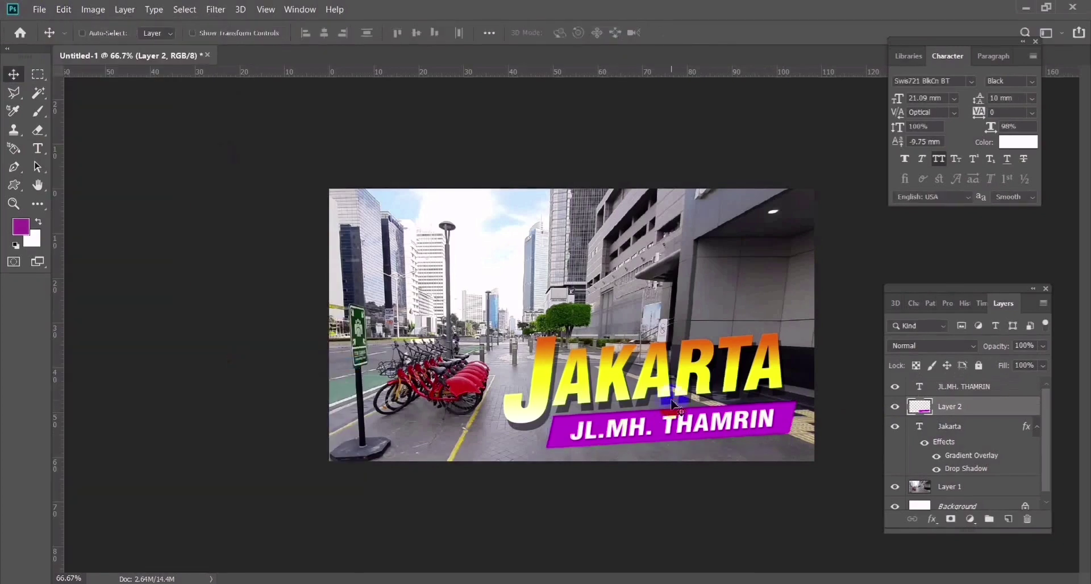
# - Skew the JL.MH. THAMRIN text and purple bar together, slanting upward on the right
pyautogui.keyDown('shift'); pyautogui.click(964, 391); pyautogui.keyUp('shift')
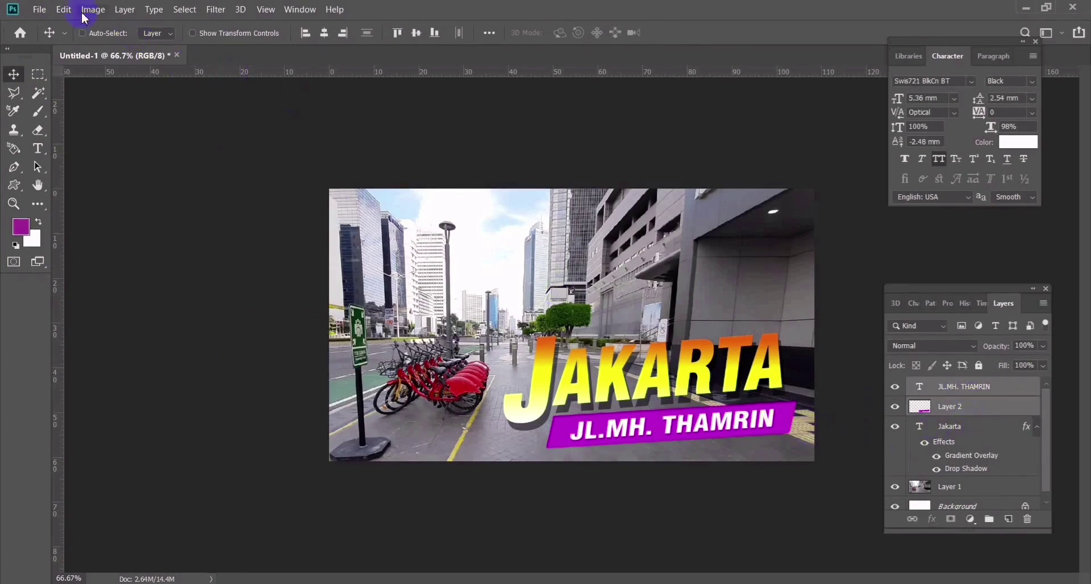
pyautogui.click(63, 9)
pyautogui.click(274, 365)
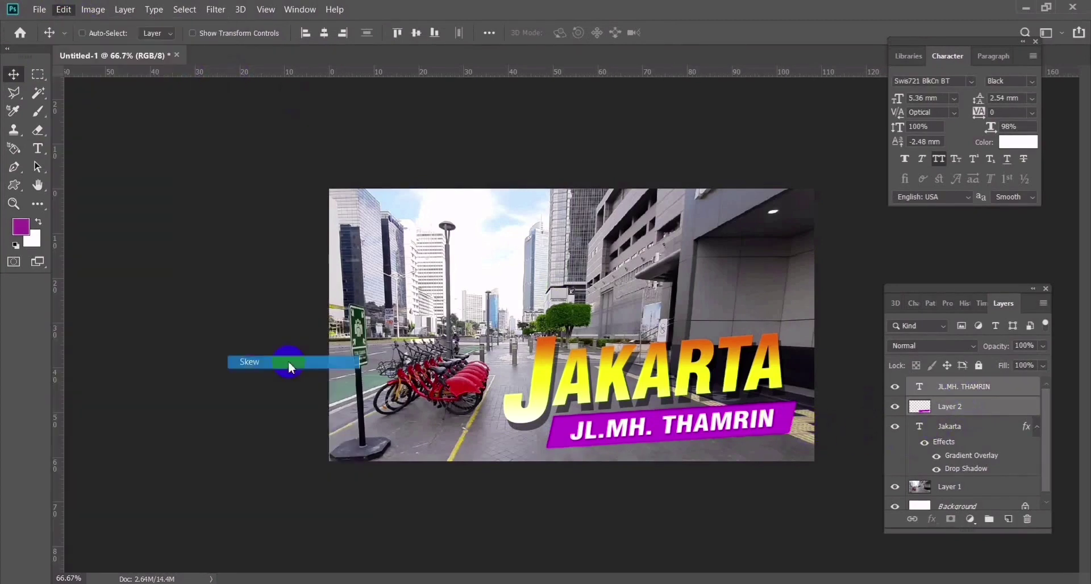
pyautogui.moveTo(799, 427); pyautogui.dragTo(800, 420)
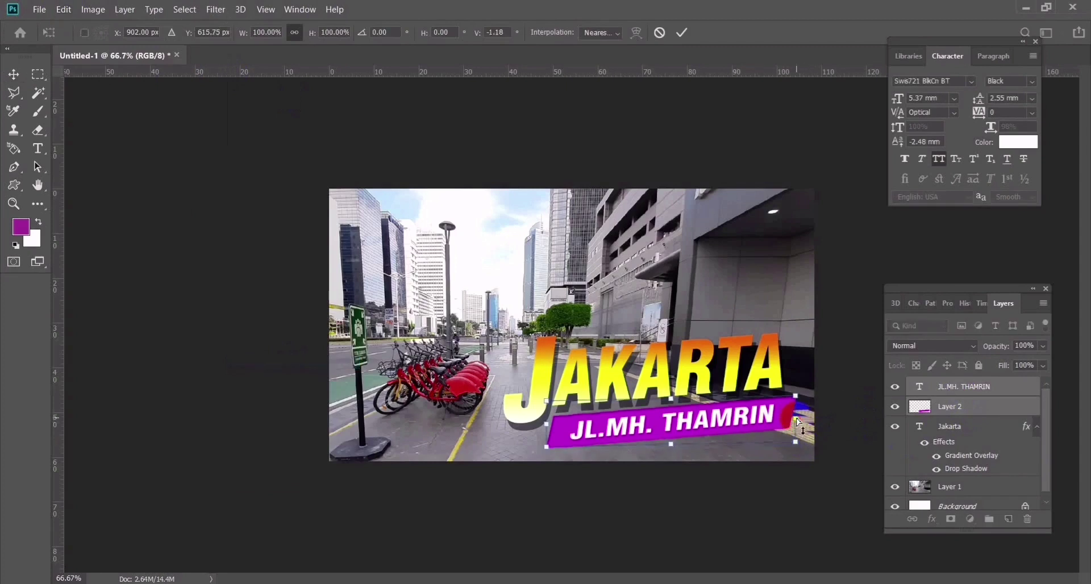
pyautogui.press('Return')
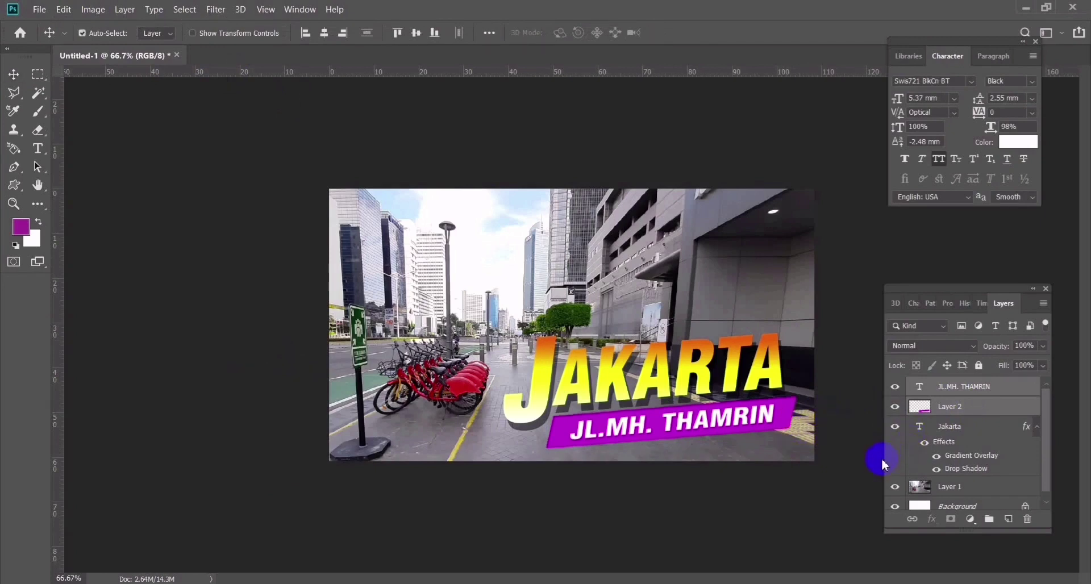
# - Shrink the bar slightly to about 97%, then start a new text layer on the photo
pyautogui.hotkey('ctrl', 't')
pyautogui.moveTo(798, 450); pyautogui.dragTo(789, 441)
pyautogui.press('Return')
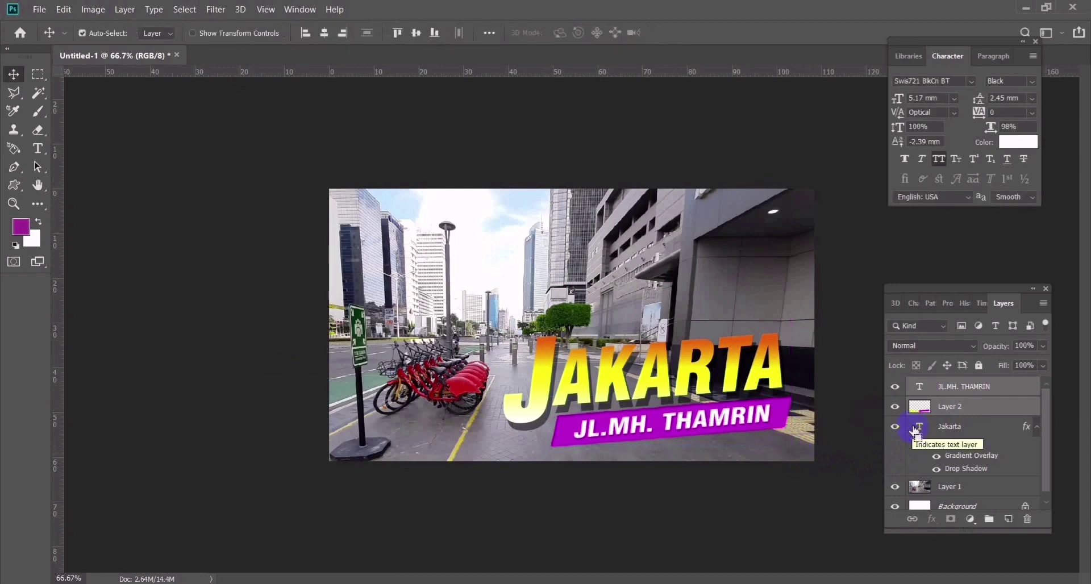
pyautogui.hotkey('ctrl', 't')
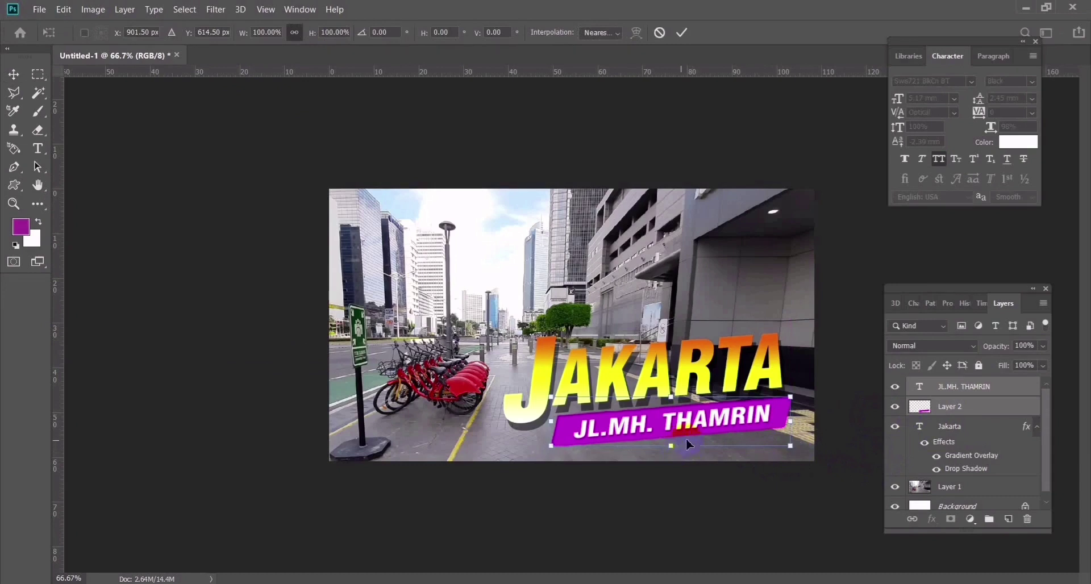
pyautogui.moveTo(791, 446); pyautogui.dragTo(780, 440)
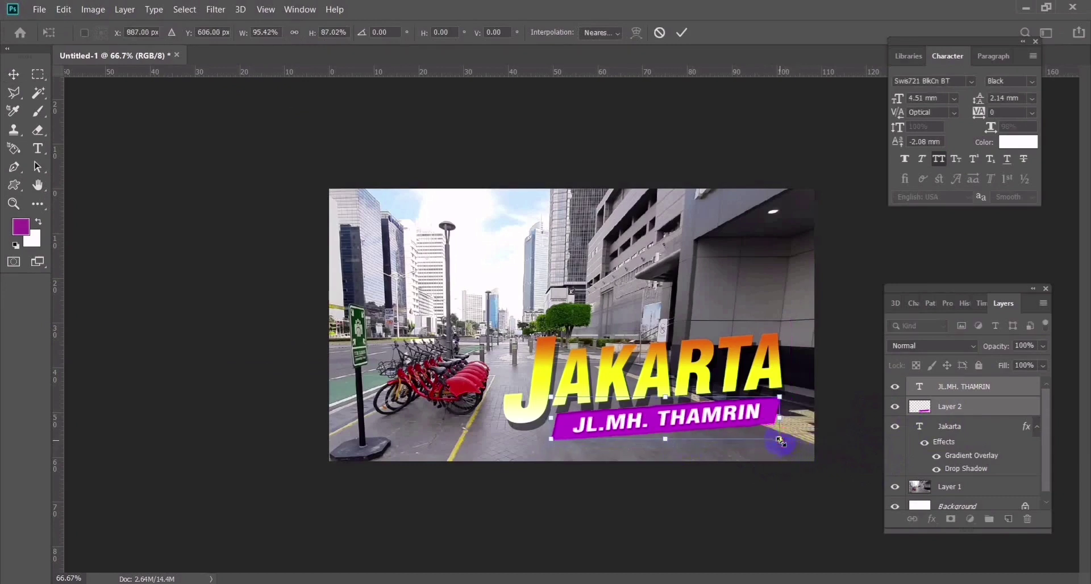
pyautogui.press('Escape')
pyautogui.click(38, 148)
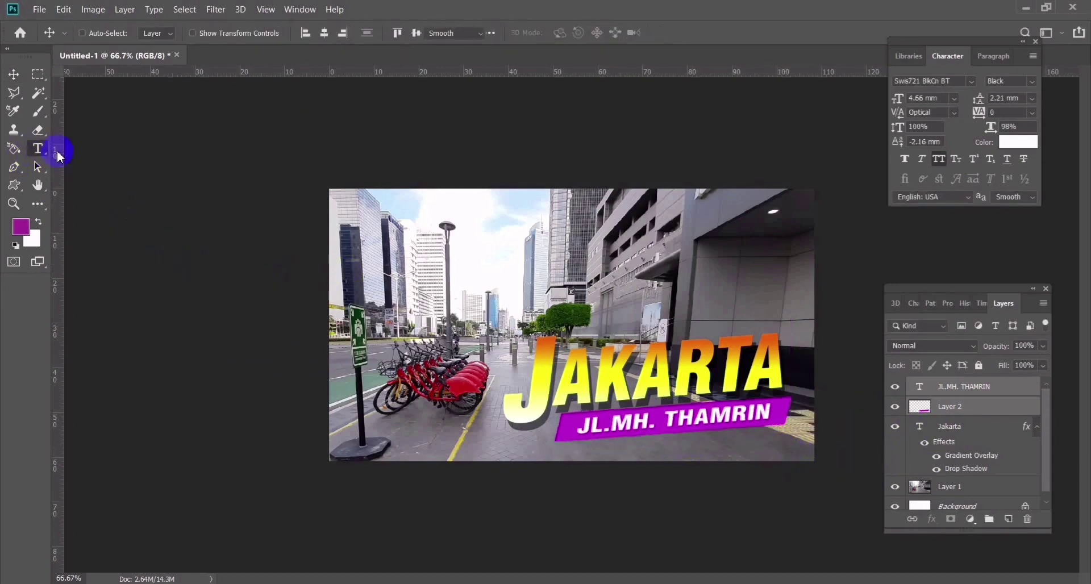
pyautogui.click(471, 271)
# - Type PESONA as the new text and turn off All Caps
pyautogui.press('BackSpace')
pyautogui.write('PESONA')
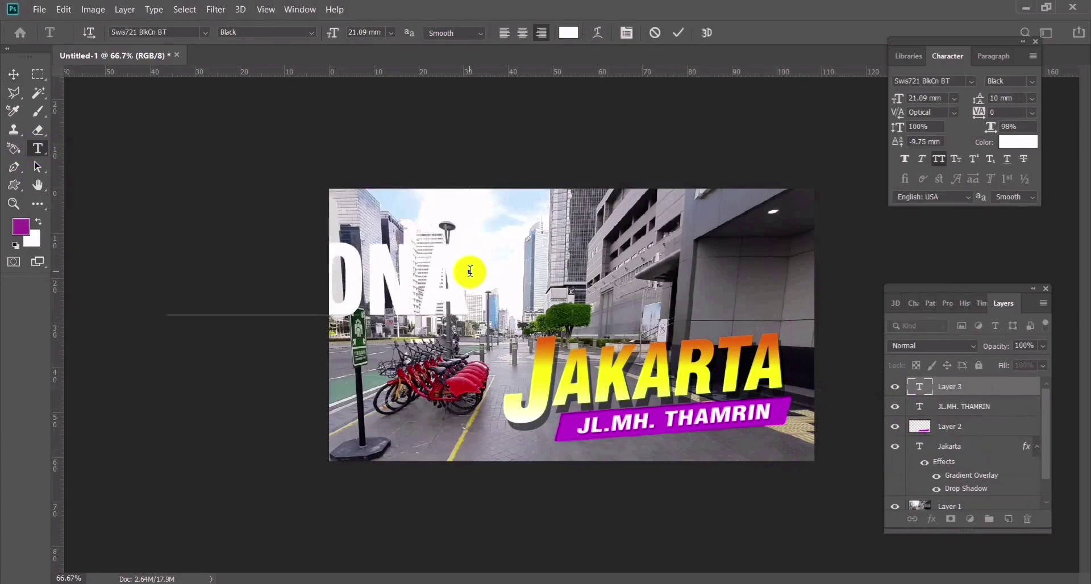
pyautogui.hotkey('ctrl', 'a')
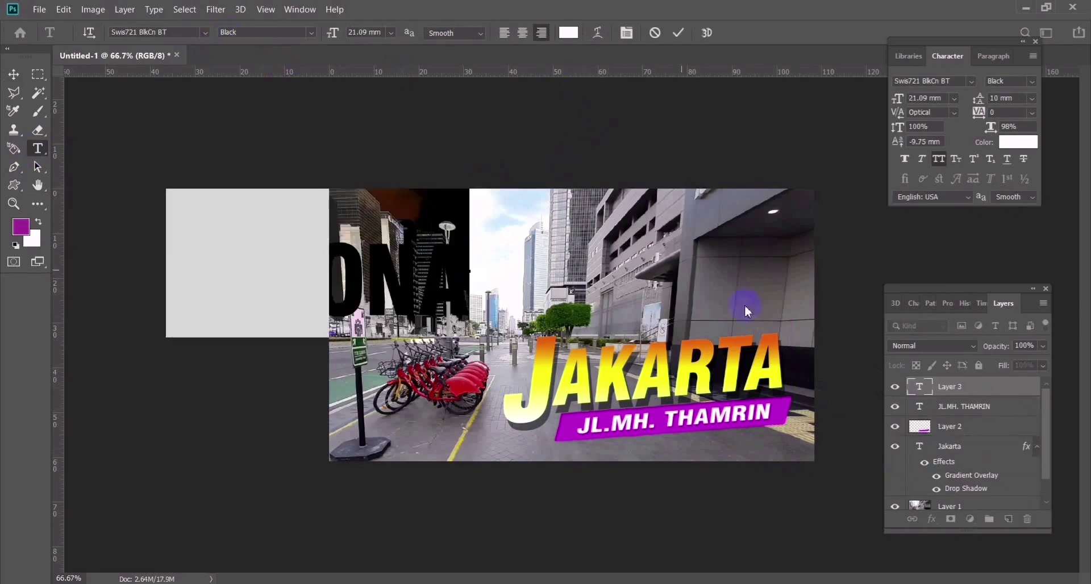
pyautogui.click(944, 162)
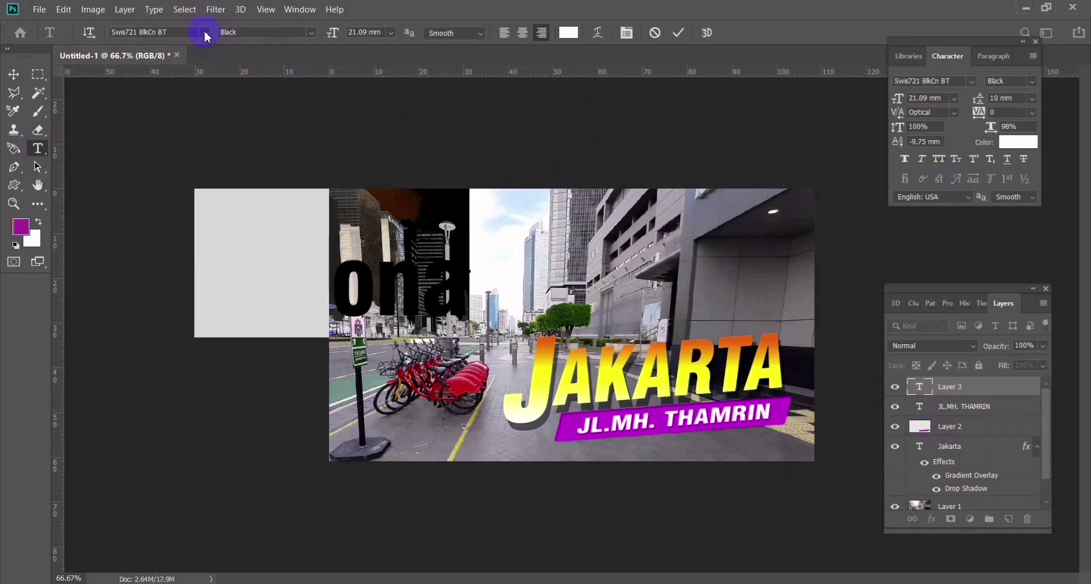
# - Set the Pesona text in the Angello script font
pyautogui.click(205, 33)
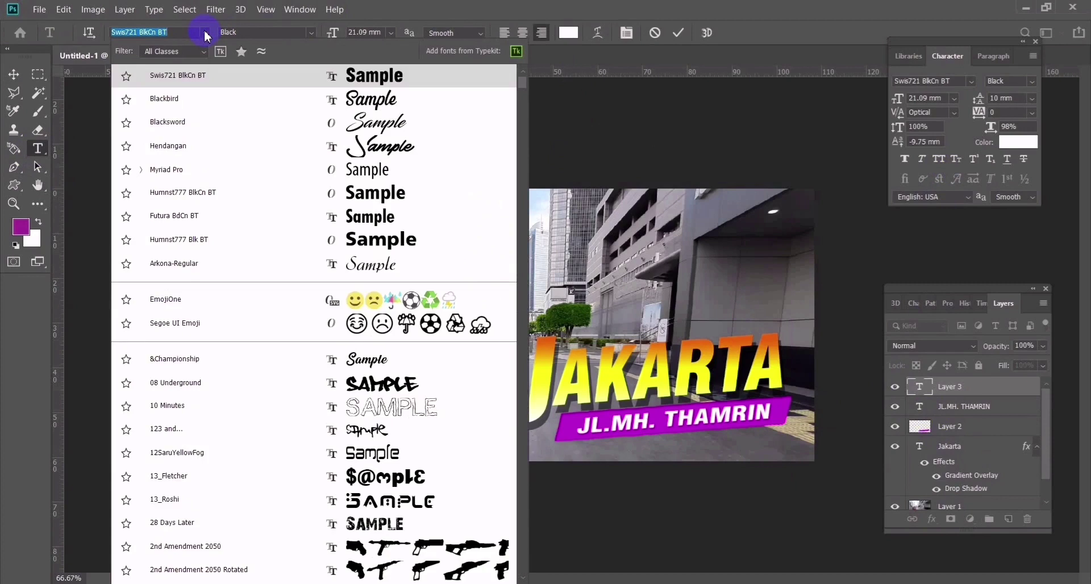
pyautogui.write('ang')
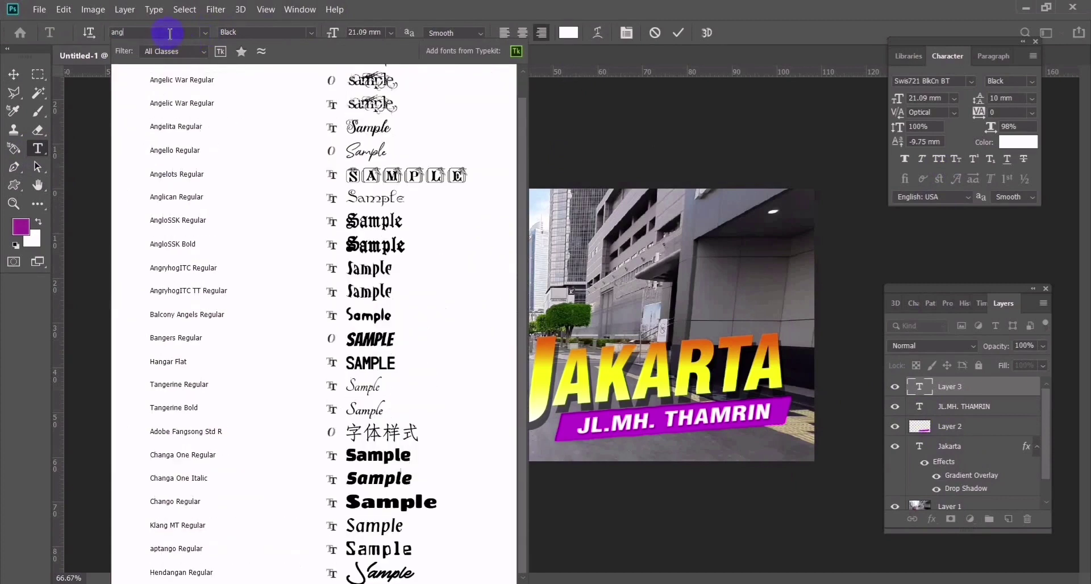
pyautogui.write('elo')
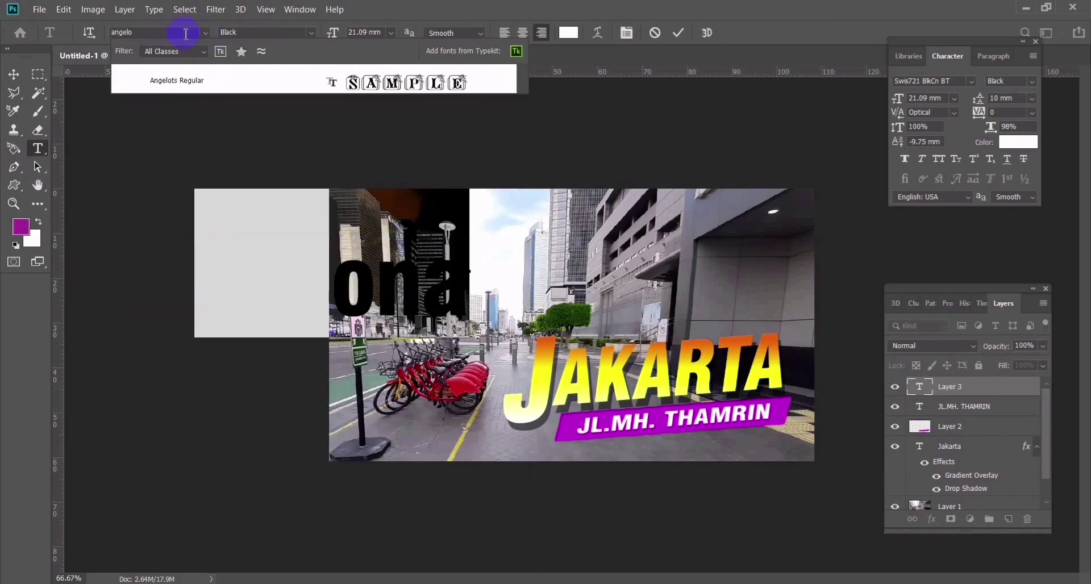
pyautogui.press('Return')
pyautogui.click(204, 33)
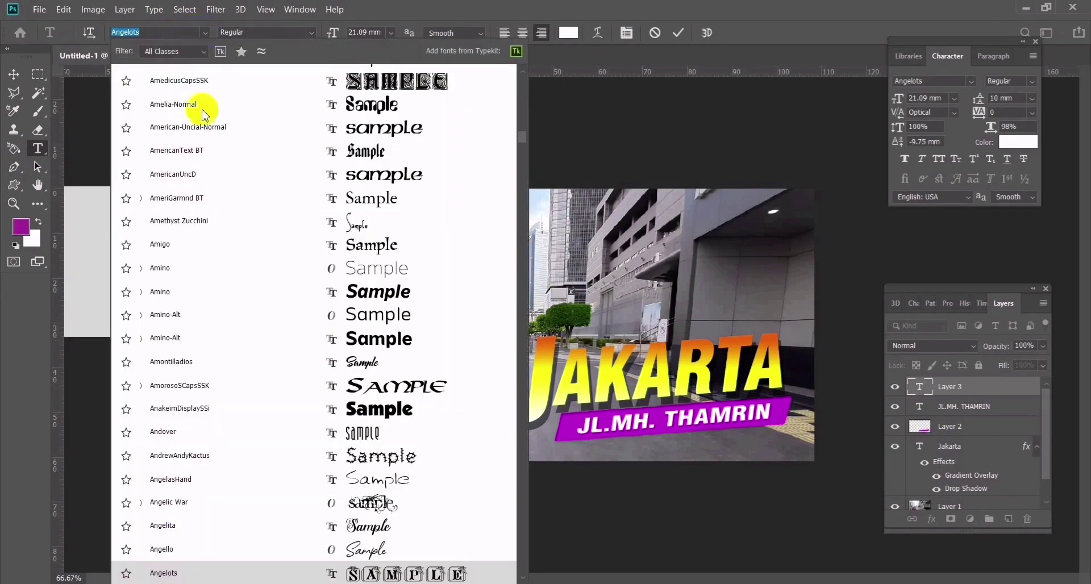
pyautogui.scroll(-2, 190, 341)
pyautogui.click(192, 403)
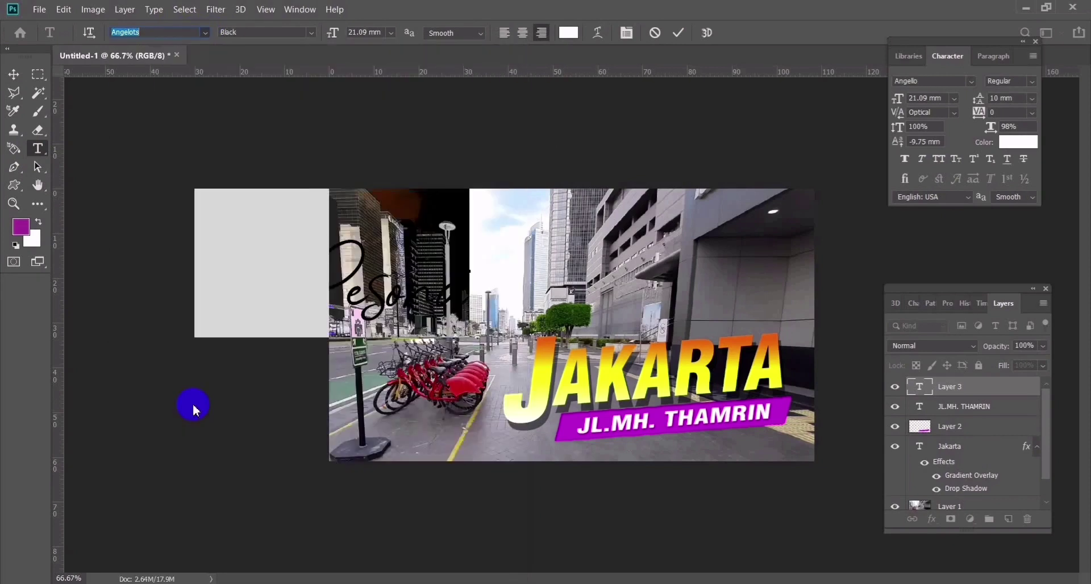
pyautogui.click(14, 74)
# - Move Pesona above JAKARTA, skew it about -4.5°, apply faux bold, and nudge it right
pyautogui.moveTo(437, 304)
pyautogui.mouseDown()
pyautogui.moveTo(705, 325)
pyautogui.moveTo(740, 310)
pyautogui.mouseUp()
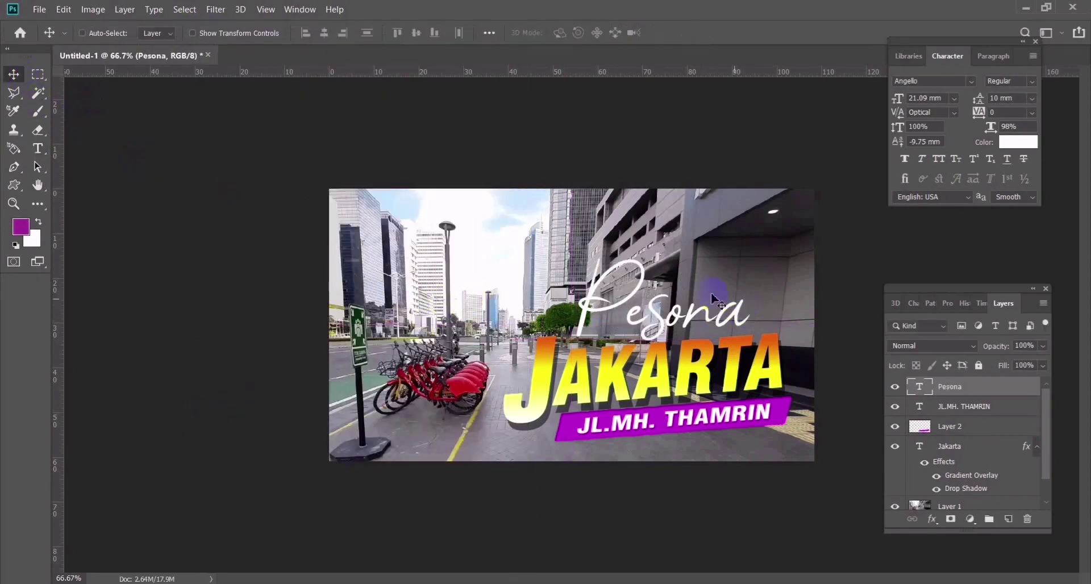
pyautogui.click(64, 9)
pyautogui.moveTo(141, 231)
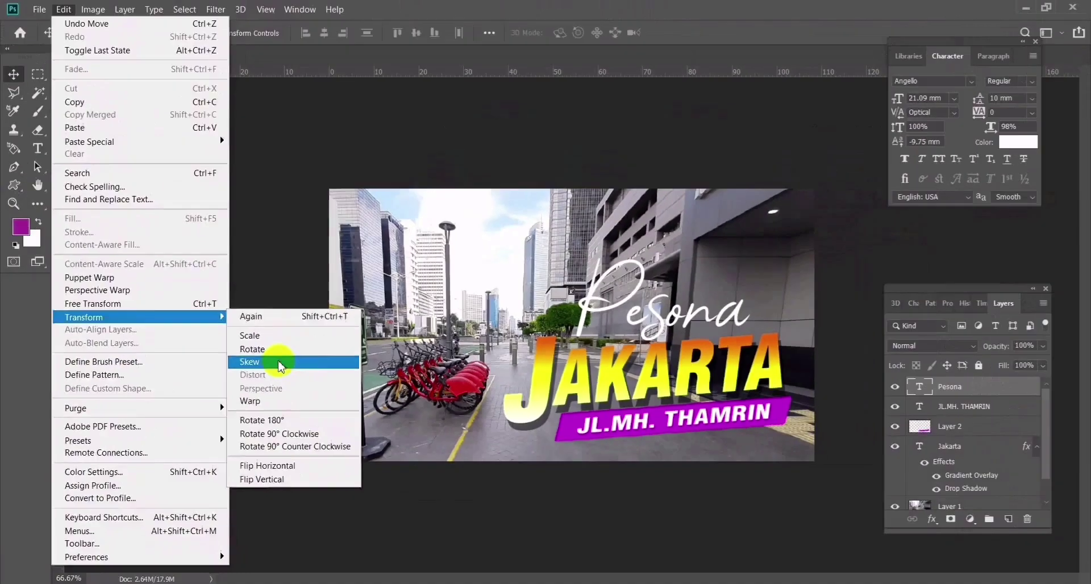
pyautogui.click(282, 367)
pyautogui.moveTo(751, 320); pyautogui.dragTo(704, 318)
pyautogui.press('Return')
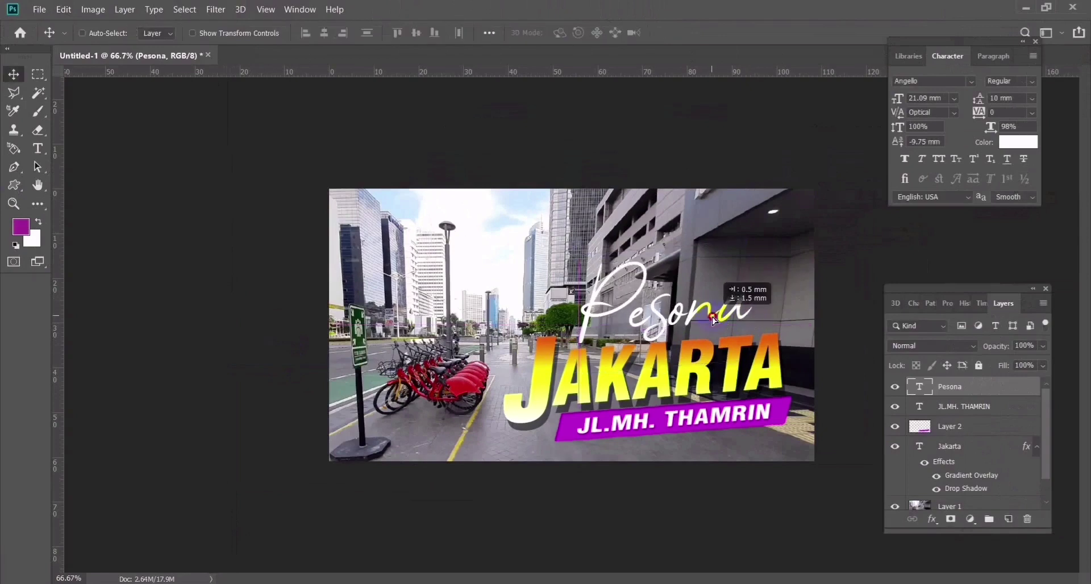
pyautogui.click(905, 160)
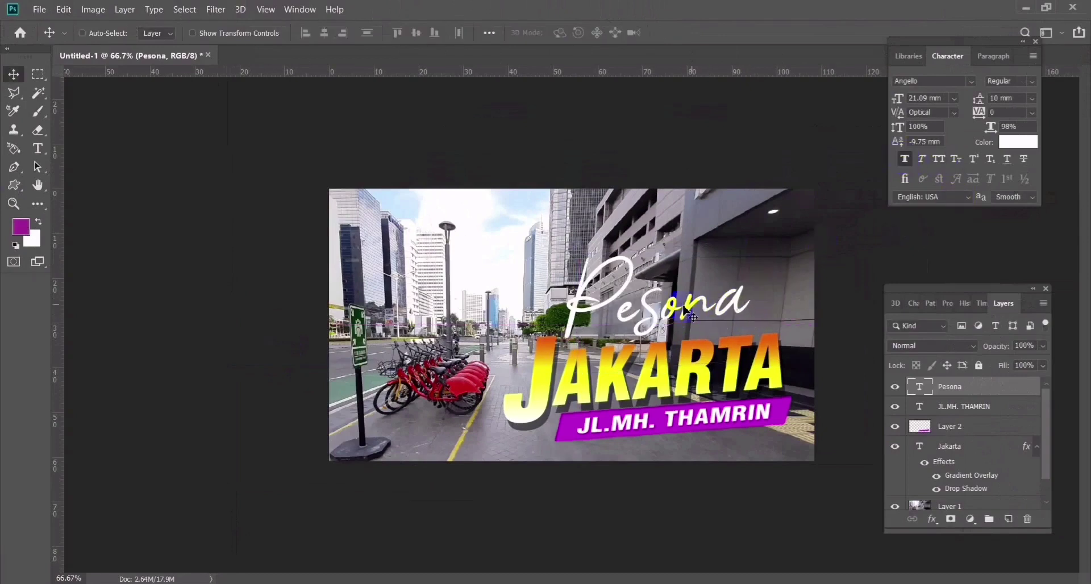
pyautogui.moveTo(733, 314); pyautogui.dragTo(745, 315)
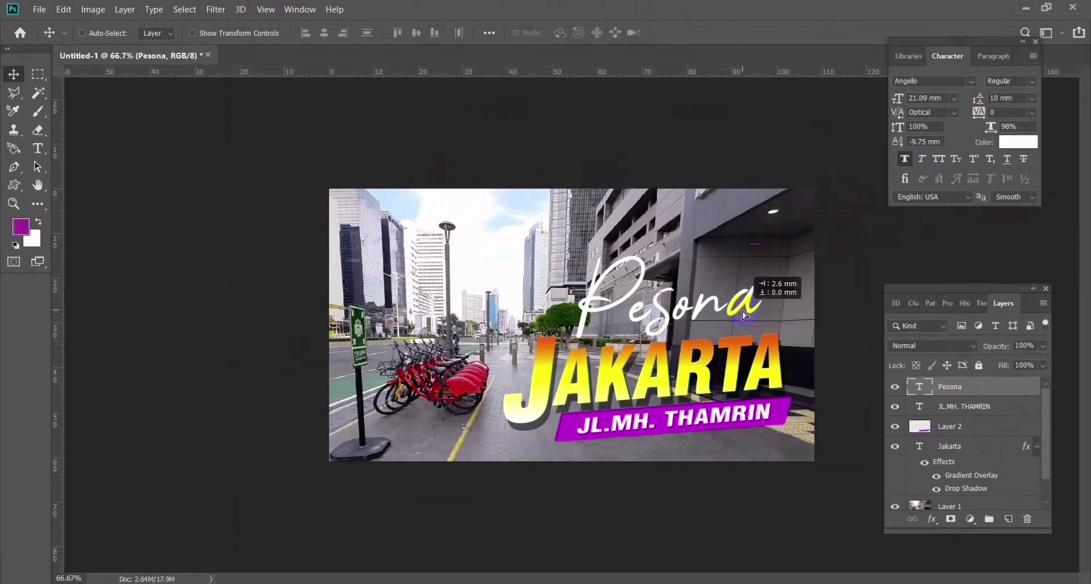
pyautogui.click(977, 365)
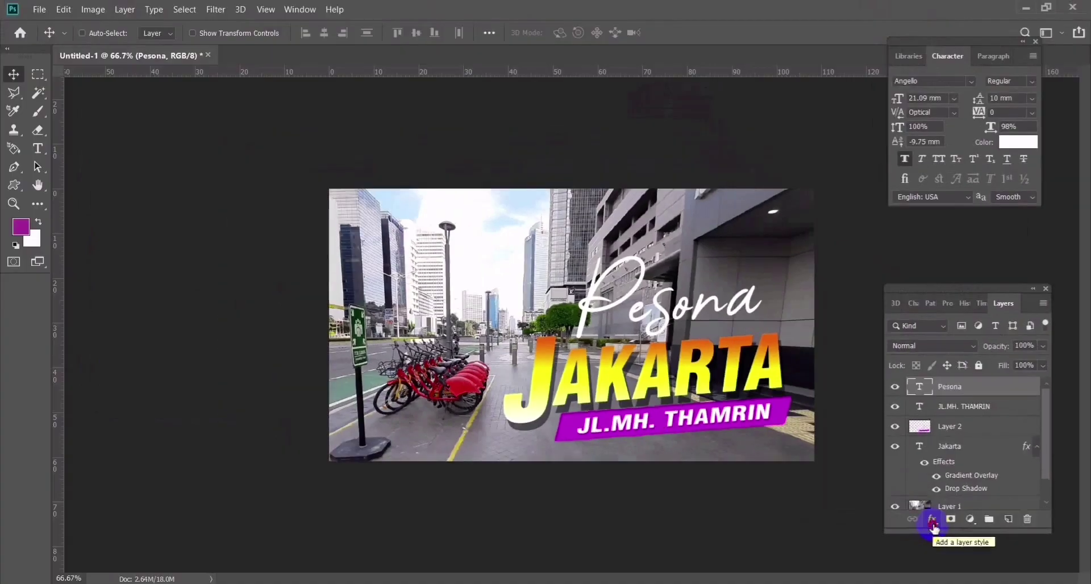
# - Add an 8 px Stroke layer style to Pesona, initially with a pink colour
pyautogui.click(933, 526)
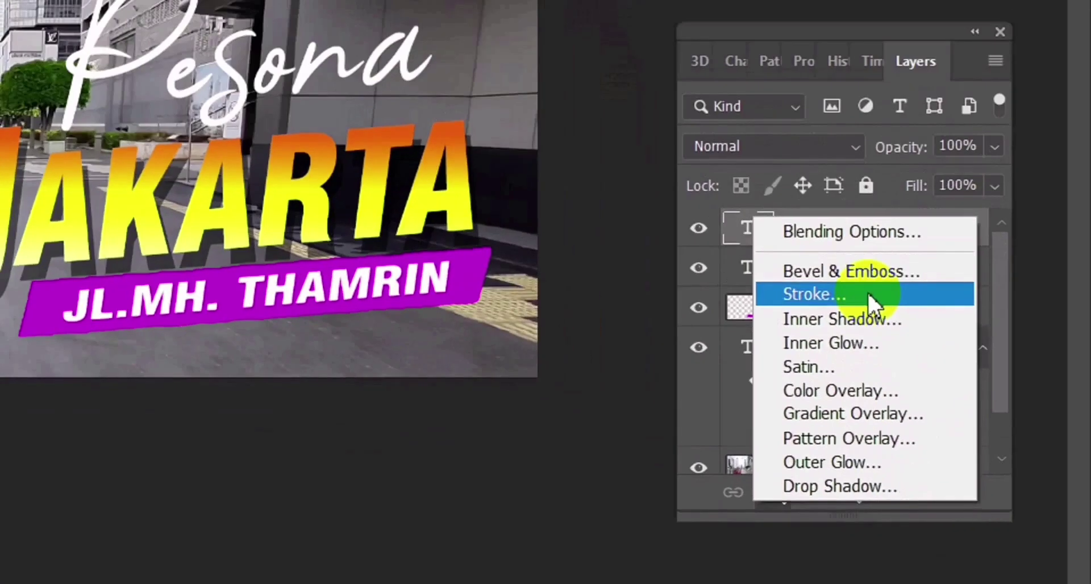
pyautogui.click(868, 292)
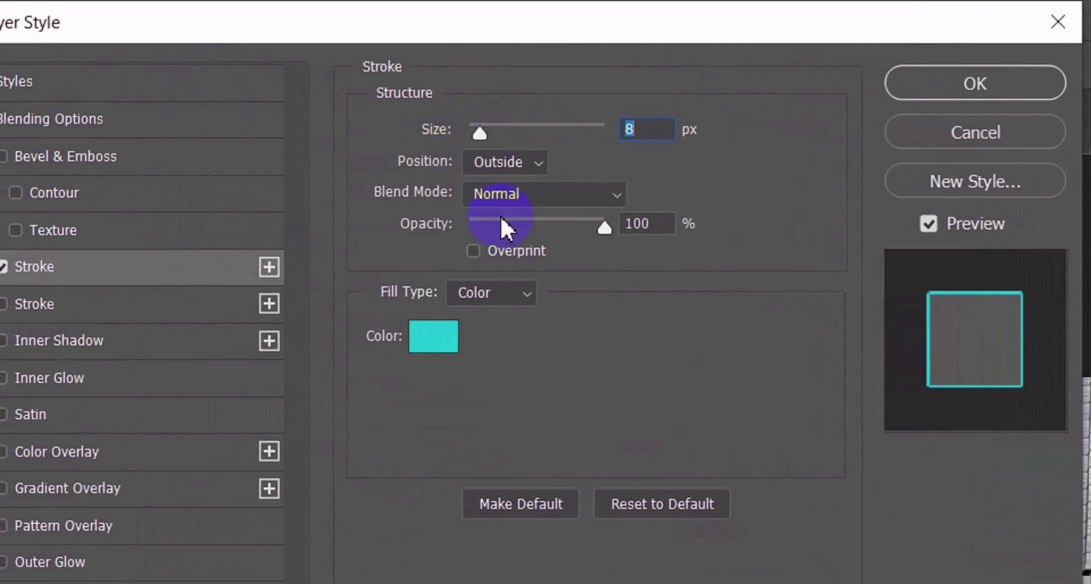
pyautogui.click(438, 341)
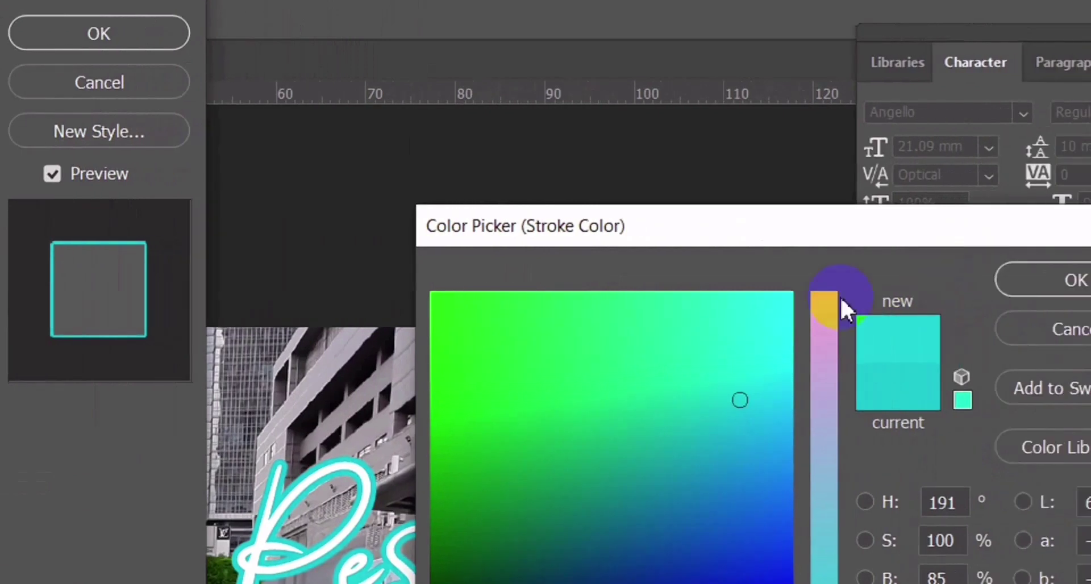
pyautogui.click(823, 325)
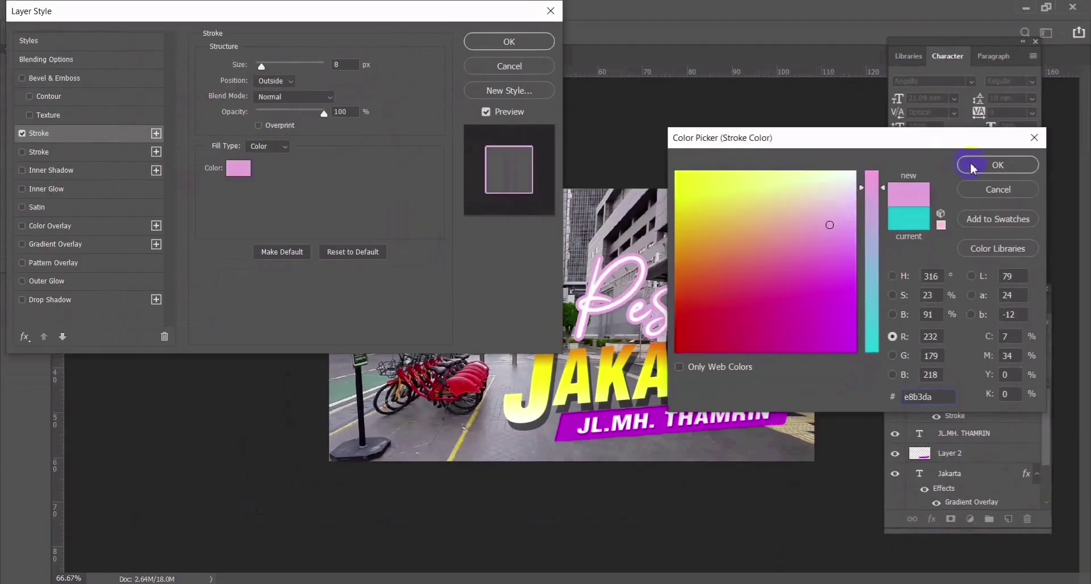
pyautogui.click(975, 166)
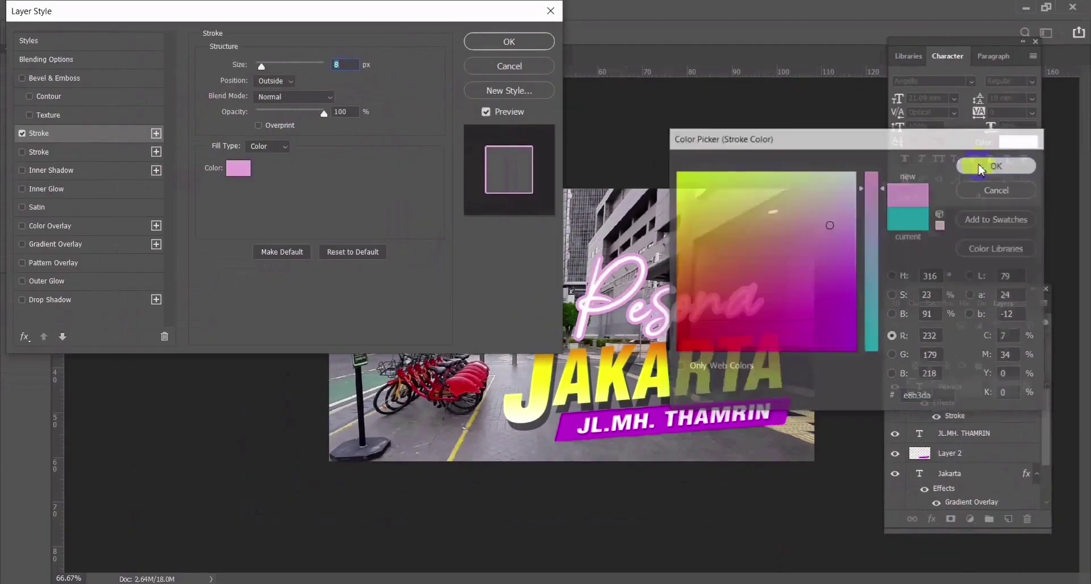
# - Change the stroke colour to cyan 009cc6 and apply the style
pyautogui.click(244, 167)
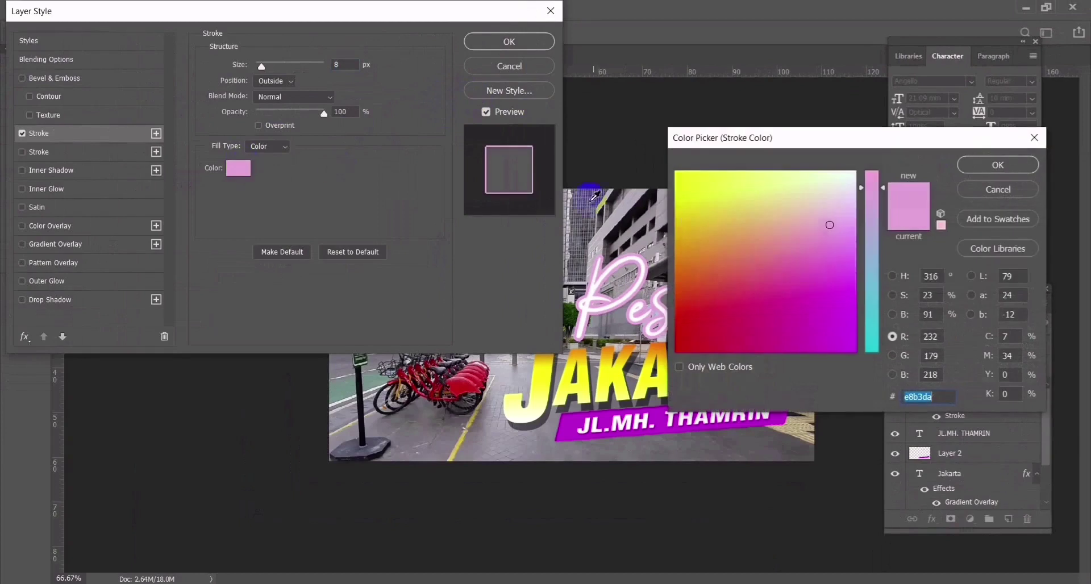
pyautogui.click(871, 318)
pyautogui.moveTo(830, 228); pyautogui.dragTo(826, 248)
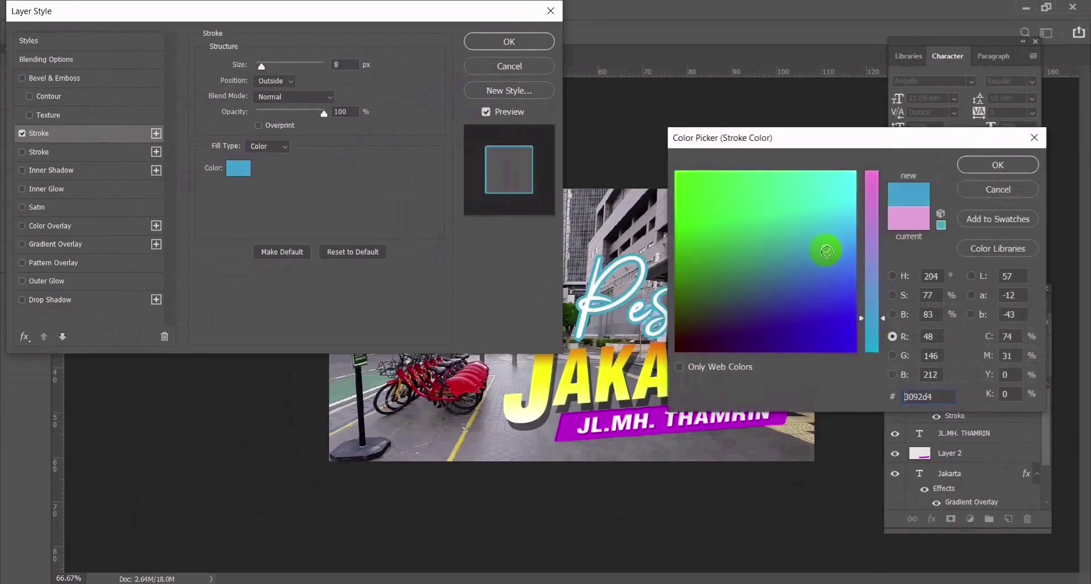
pyautogui.moveTo(863, 294); pyautogui.dragTo(871, 346)
pyautogui.moveTo(839, 265)
pyautogui.mouseDown()
pyautogui.moveTo(830, 224)
pyautogui.moveTo(817, 242)
pyautogui.mouseUp()
pyautogui.click(871, 351)
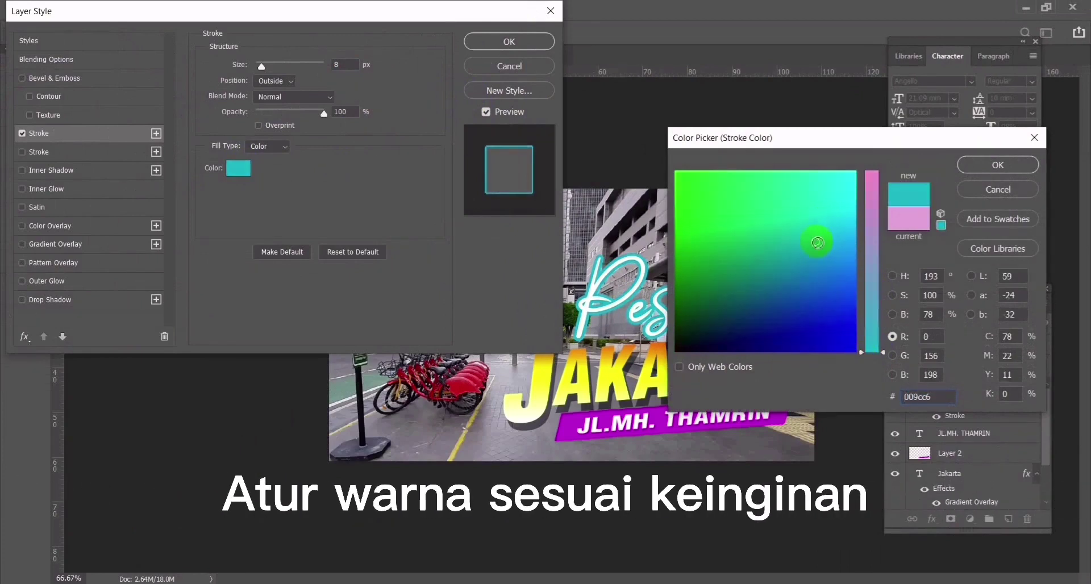
pyautogui.click(999, 166)
pyautogui.click(515, 43)
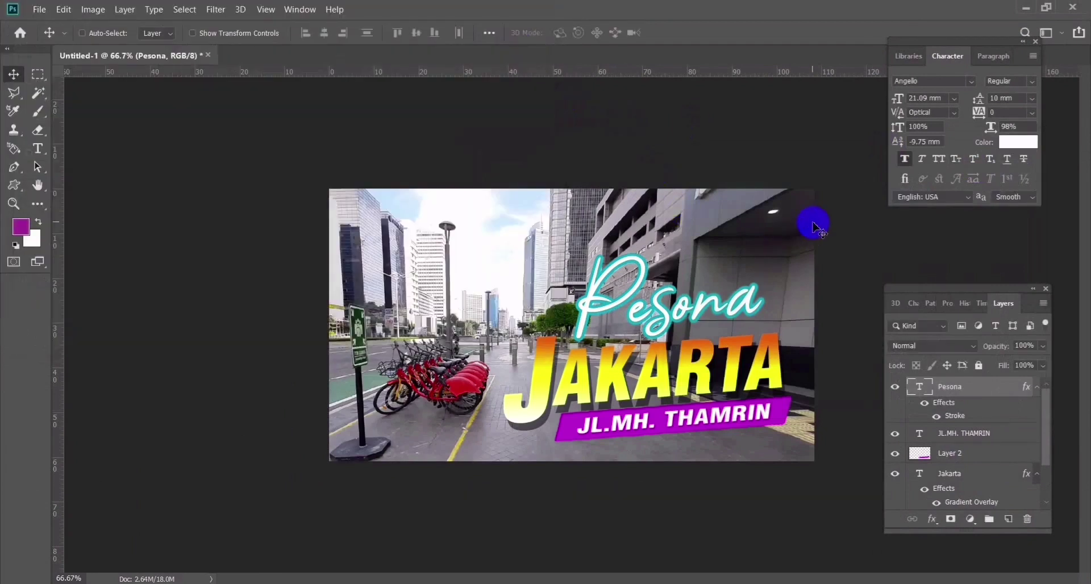
# - Scale Pesona down to about 80% and nudge it slightly left
pyautogui.hotkey('ctrl', 't')
pyautogui.moveTo(577, 243); pyautogui.dragTo(596, 257)
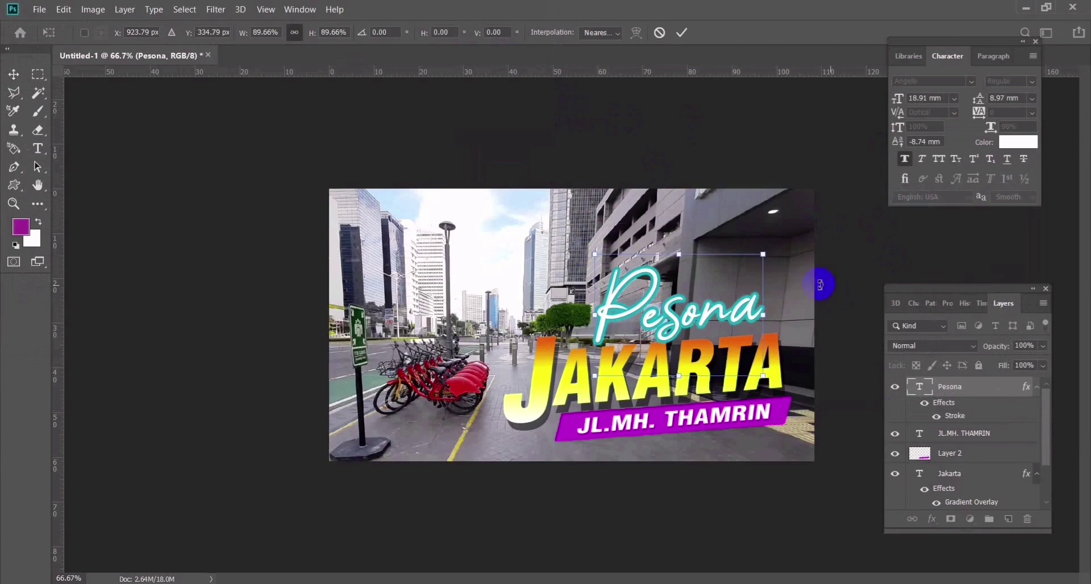
pyautogui.moveTo(747, 307); pyautogui.dragTo(740, 309)
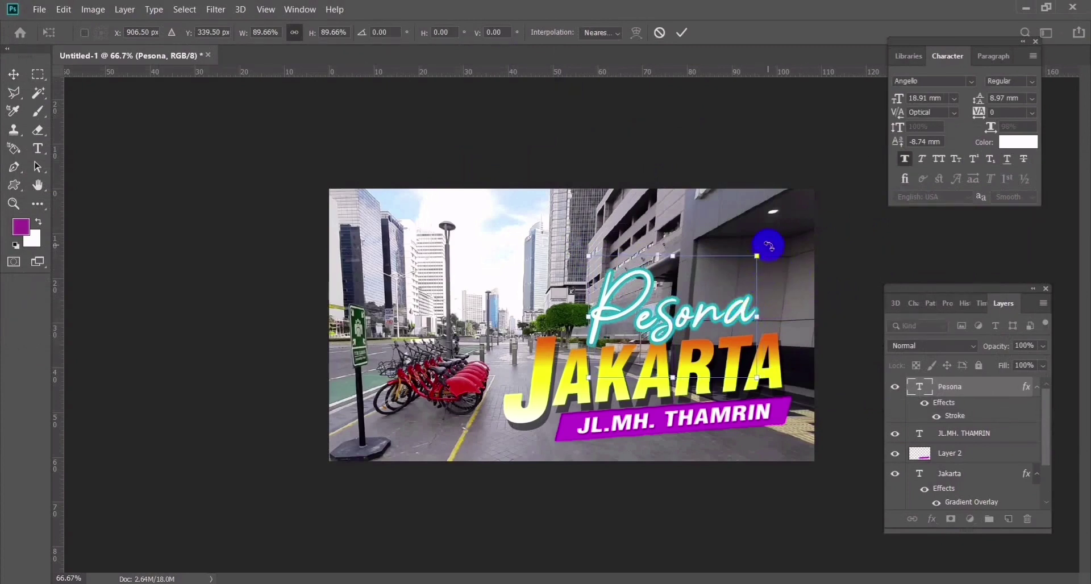
pyautogui.moveTo(758, 257); pyautogui.dragTo(740, 268)
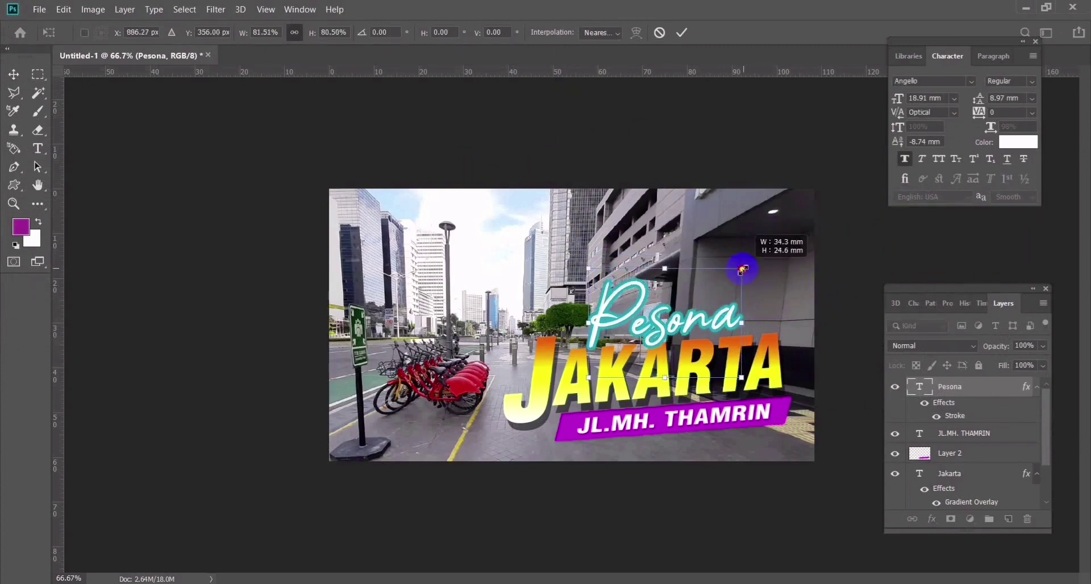
pyautogui.press('Return')
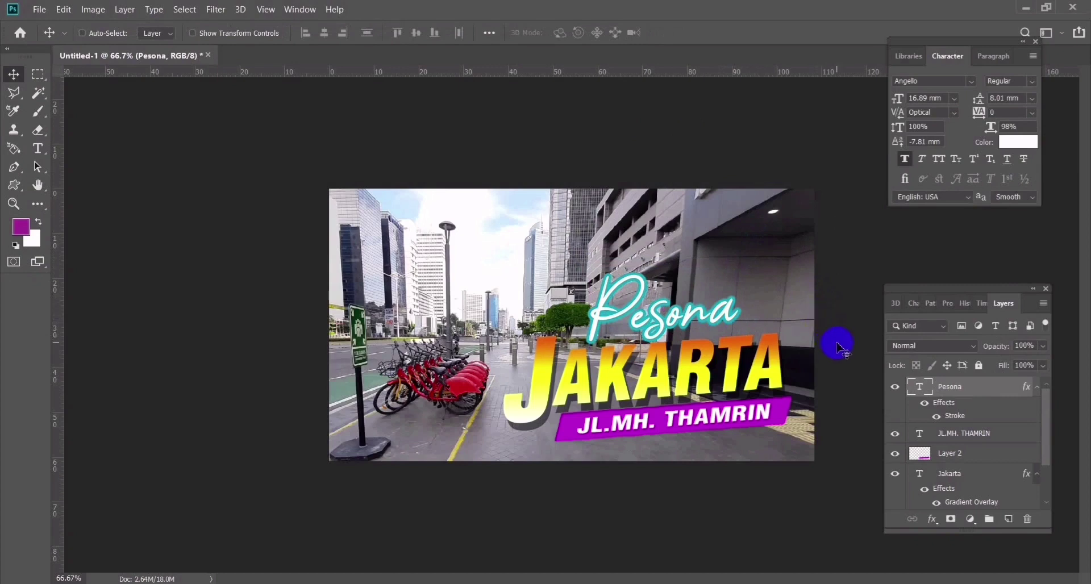
# - Nudge the JL.MH. THAMRIN banner, zoom out to the whole canvas, and rearrange panels
pyautogui.keyDown('ctrl'); pyautogui.click(810, 416); pyautogui.keyUp('ctrl')
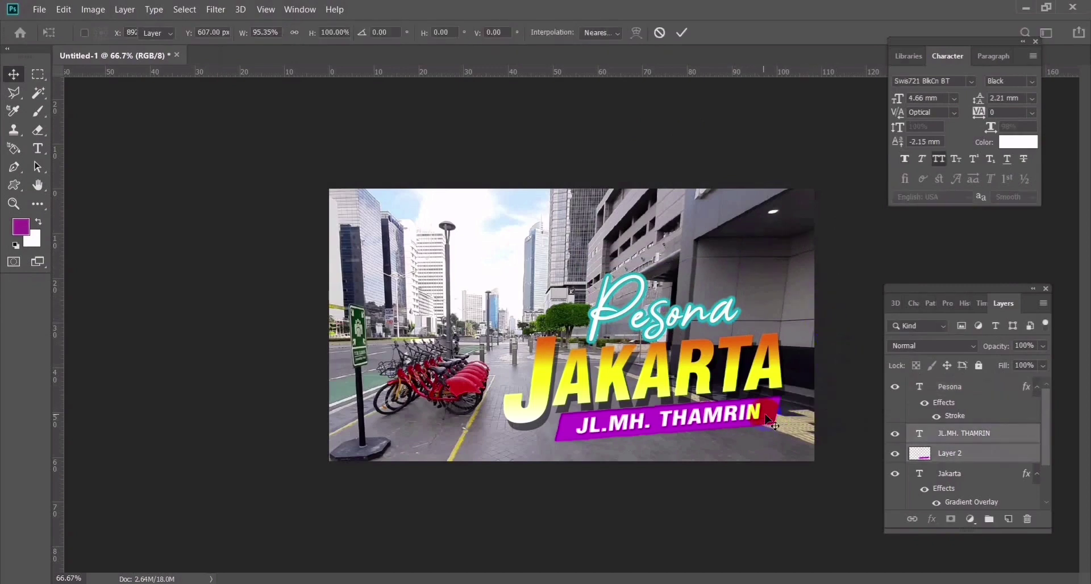
pyautogui.moveTo(765, 424); pyautogui.dragTo(822, 405)
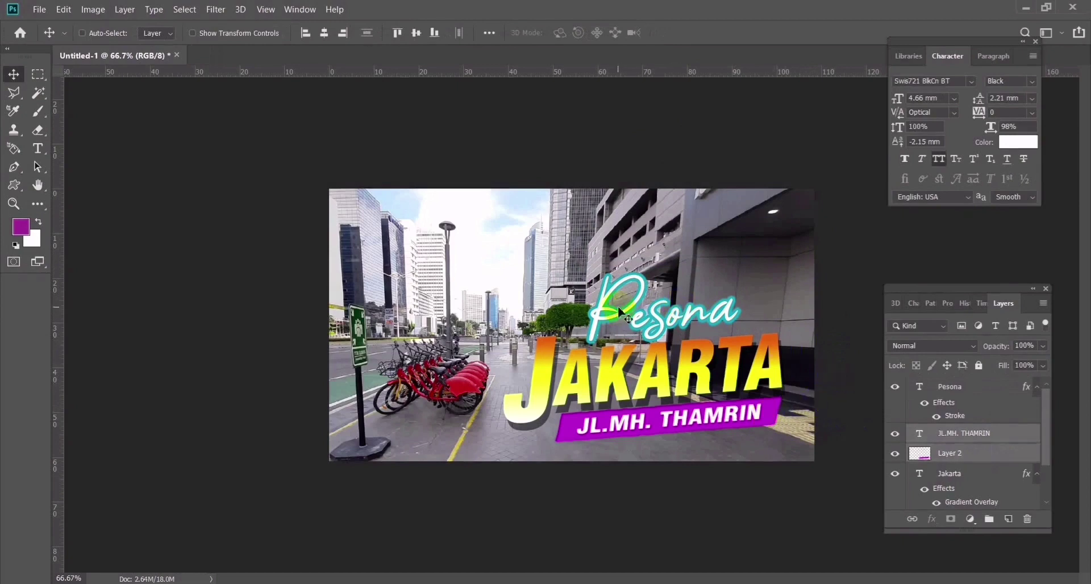
pyautogui.doubleClick(16, 206)
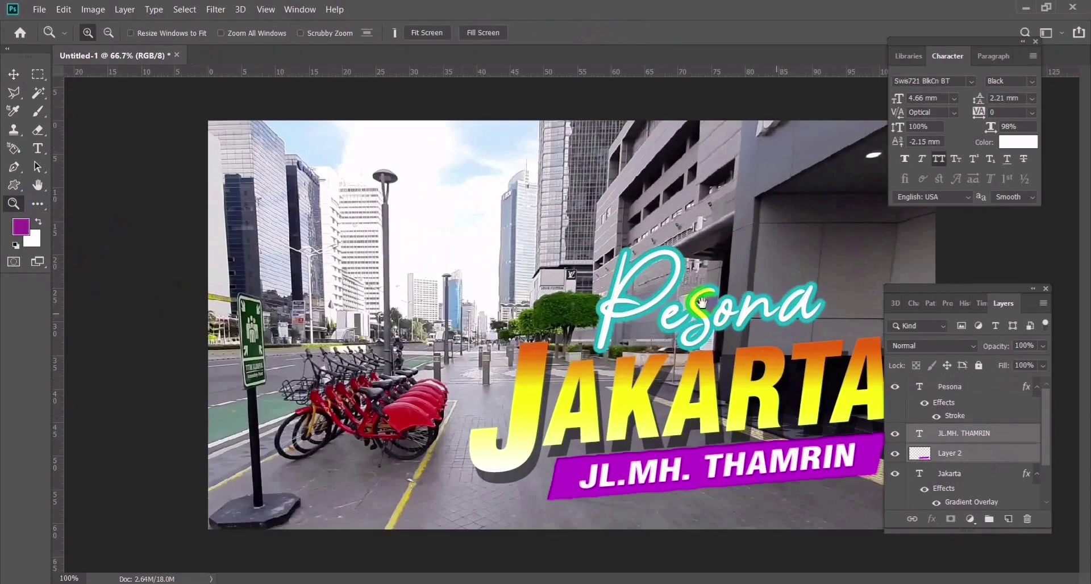
pyautogui.moveTo(949, 291); pyautogui.dragTo(1037, 317)
pyautogui.moveTo(999, 42); pyautogui.dragTo(1070, 36)
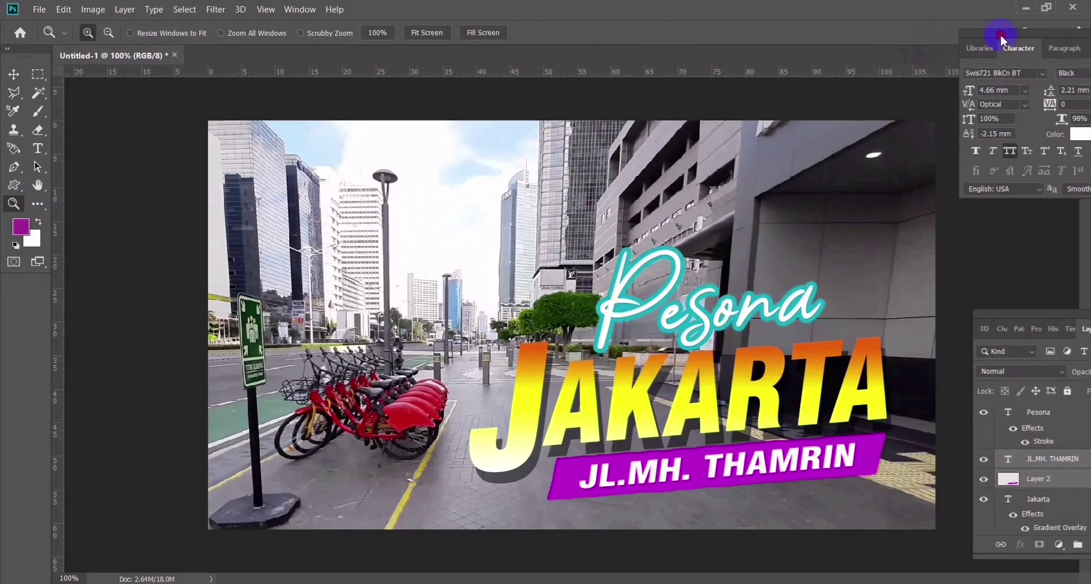
pyautogui.keyDown('alt'); pyautogui.click(545, 313); pyautogui.keyUp('alt')
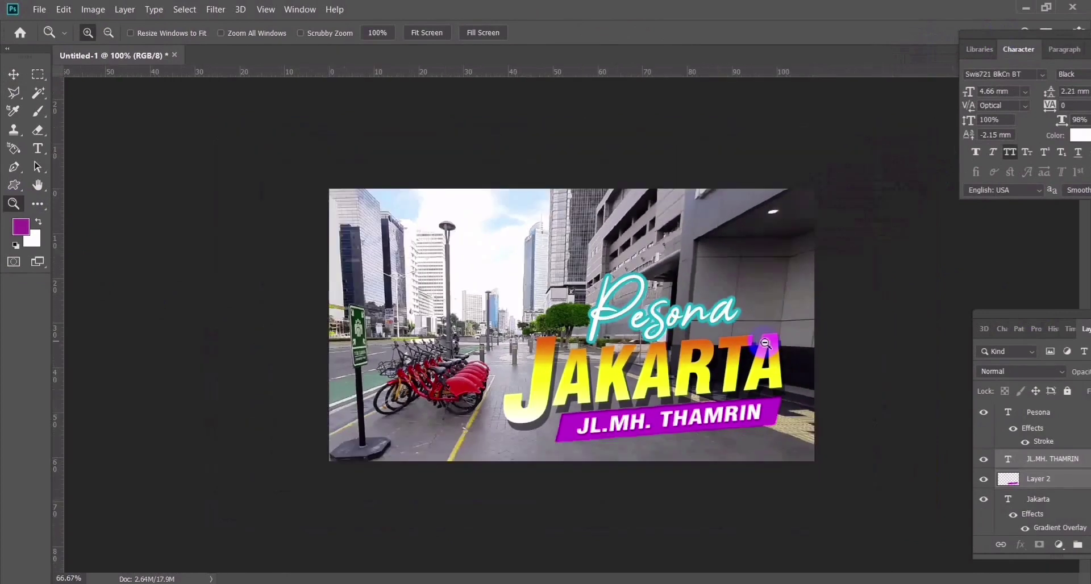
pyautogui.click(813, 359)
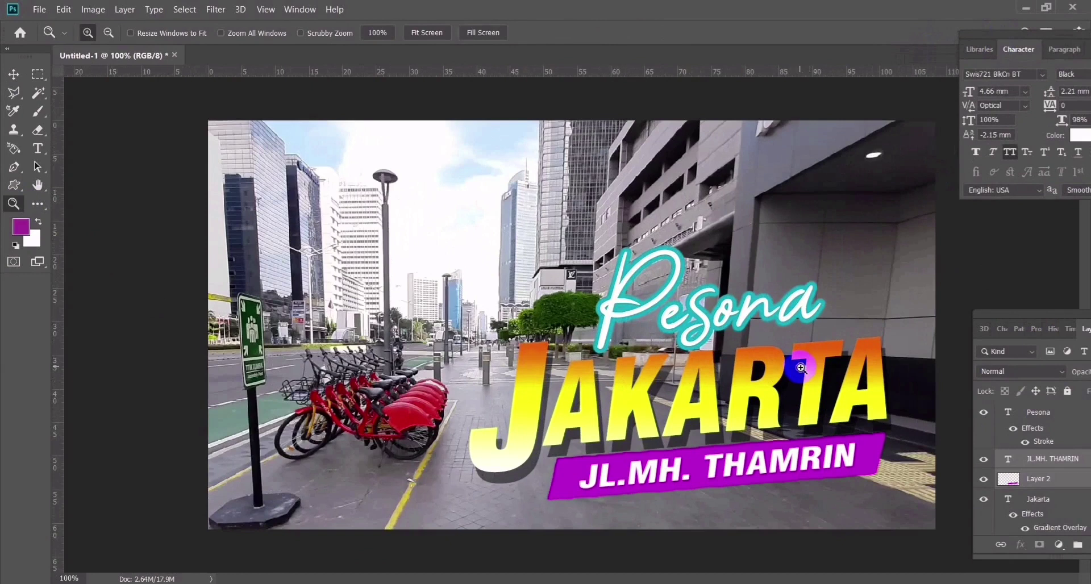
pyautogui.keyDown('alt'); pyautogui.click(801, 368); pyautogui.keyUp('alt')
pyautogui.moveTo(998, 311); pyautogui.dragTo(875, 203)
# - Select the Pesona, JL.MH. THAMRIN, Layer 2 and Jakarta layers together with the Move tool active
pyautogui.keyDown('ctrl'); pyautogui.click(915, 310); pyautogui.keyUp('ctrl')
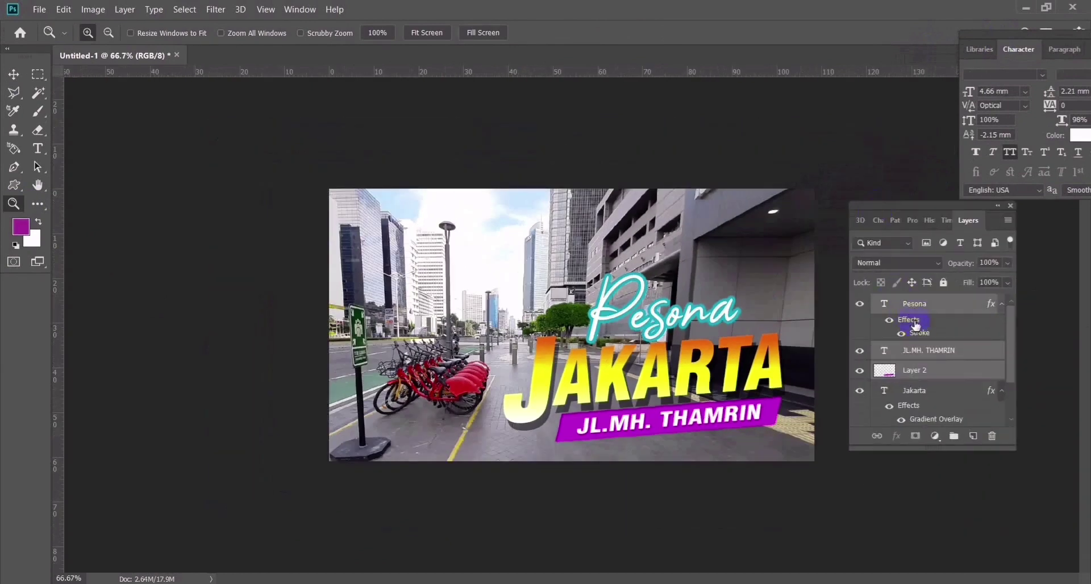
pyautogui.keyDown('ctrl'); pyautogui.click(931, 396); pyautogui.keyUp('ctrl')
pyautogui.scroll(-1, 931, 393)
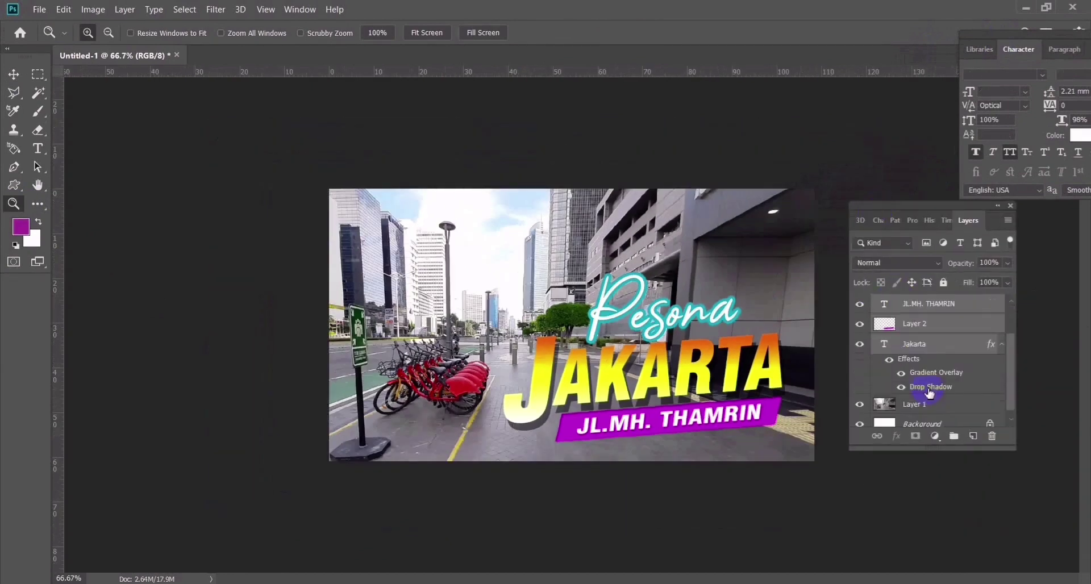
pyautogui.scroll(1, 958, 392)
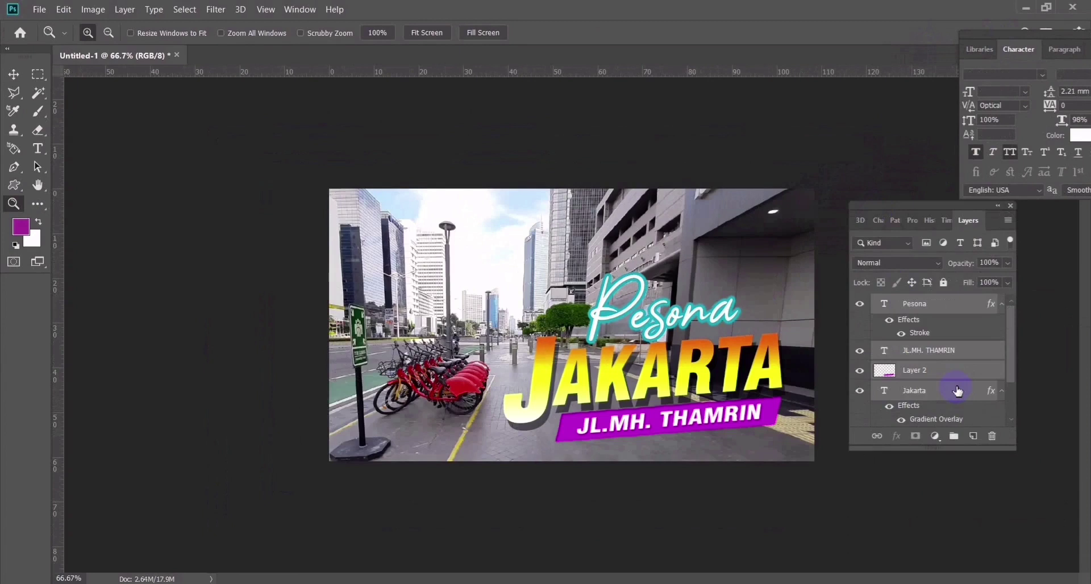
pyautogui.scroll(-1, 958, 391)
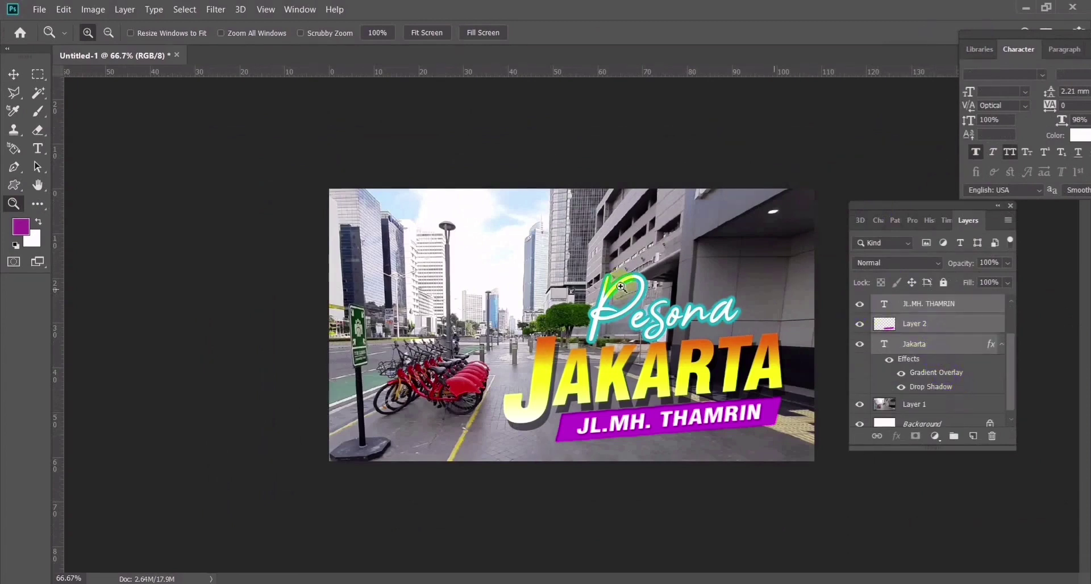
pyautogui.click(38, 74)
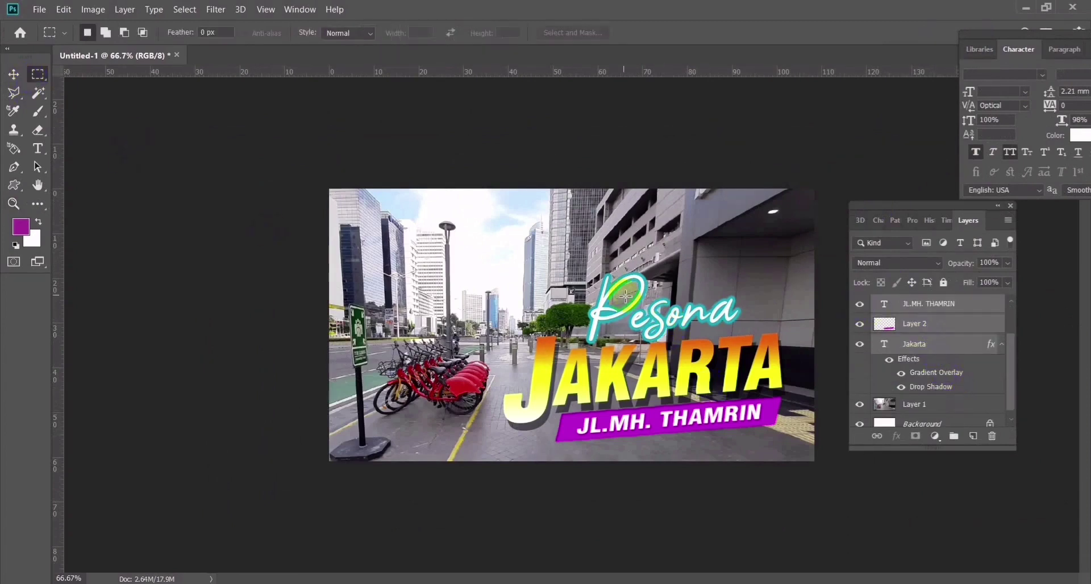
pyautogui.click(13, 74)
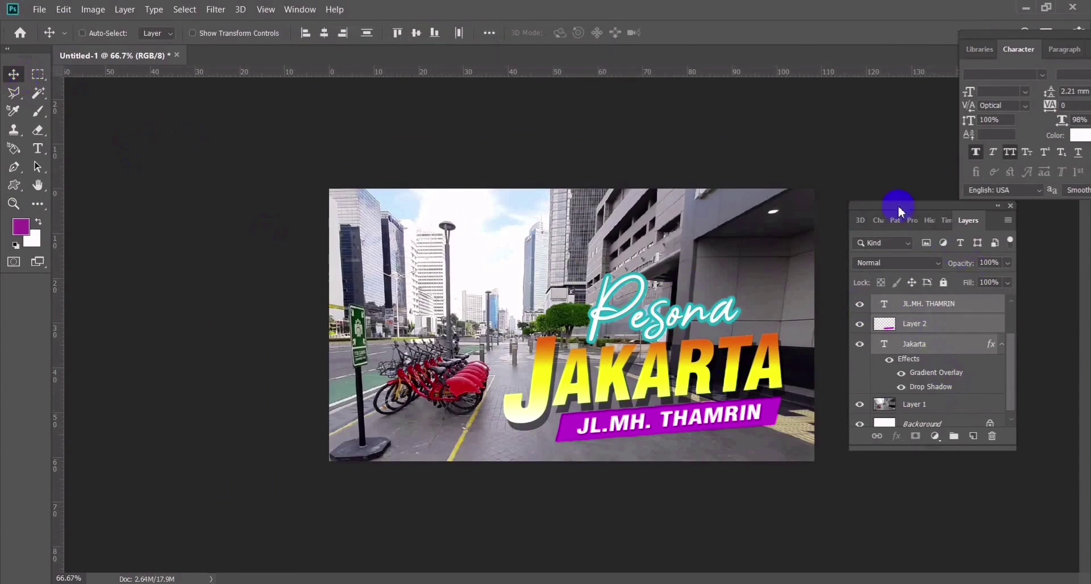
pyautogui.moveTo(899, 212); pyautogui.dragTo(1019, 290)
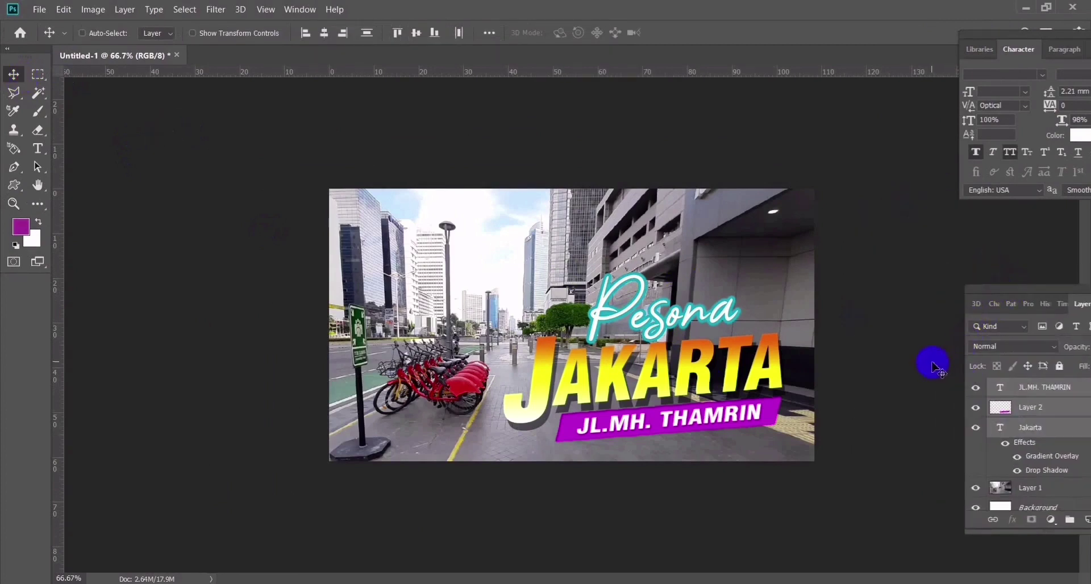
# - Scale the whole title group slightly smaller and shorter, then zoom to 100%
pyautogui.keyDown('ctrl'); pyautogui.click(733, 309); pyautogui.keyUp('ctrl')
pyautogui.hotkey('ctrl', 't')
pyautogui.moveTo(790, 441); pyautogui.dragTo(785, 433)
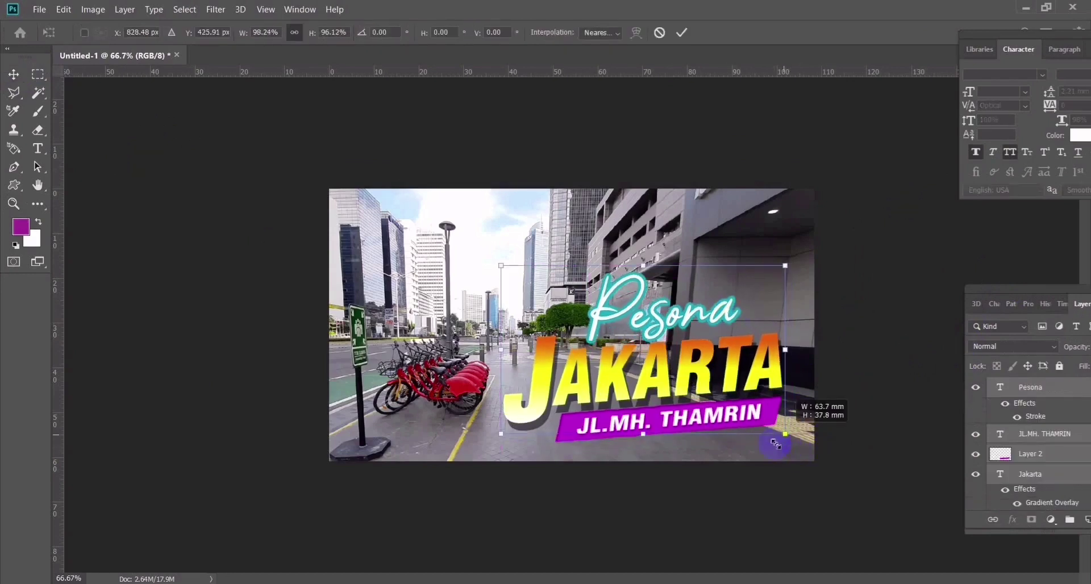
pyautogui.moveTo(643, 434); pyautogui.dragTo(643, 428)
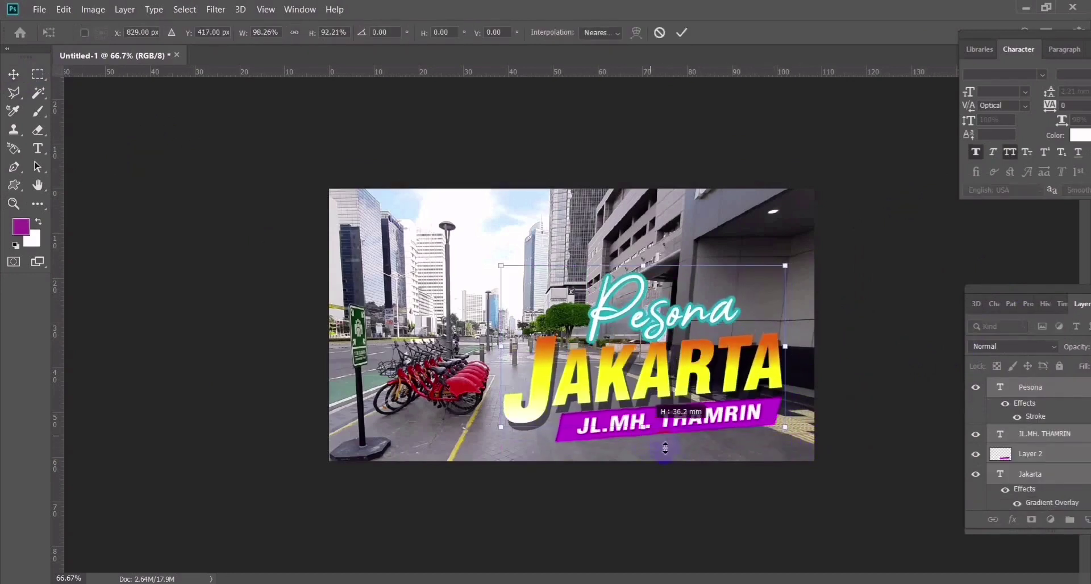
pyautogui.click(836, 426)
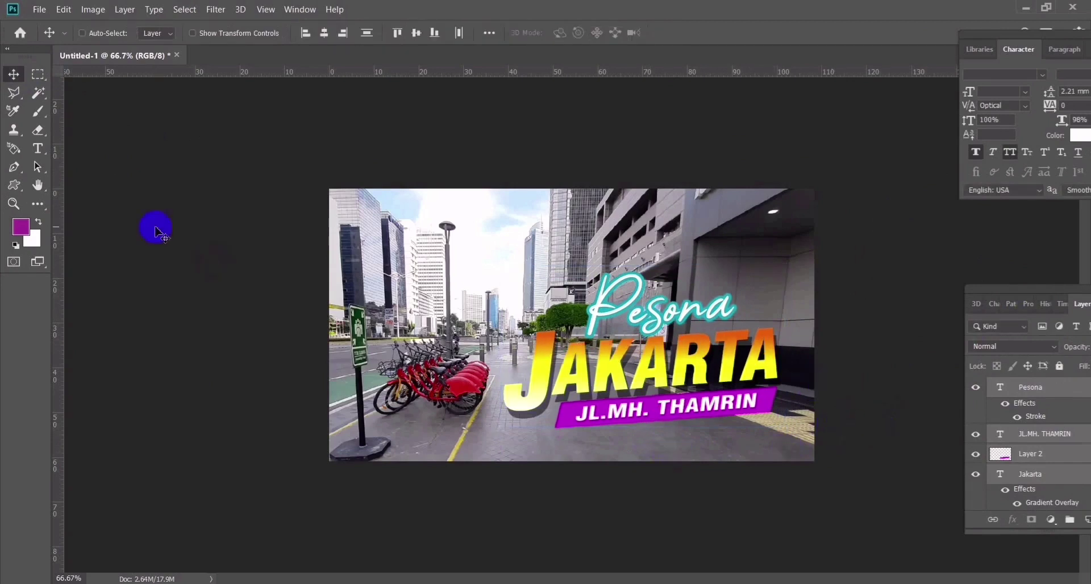
pyautogui.click(14, 203)
pyautogui.click(130, 216)
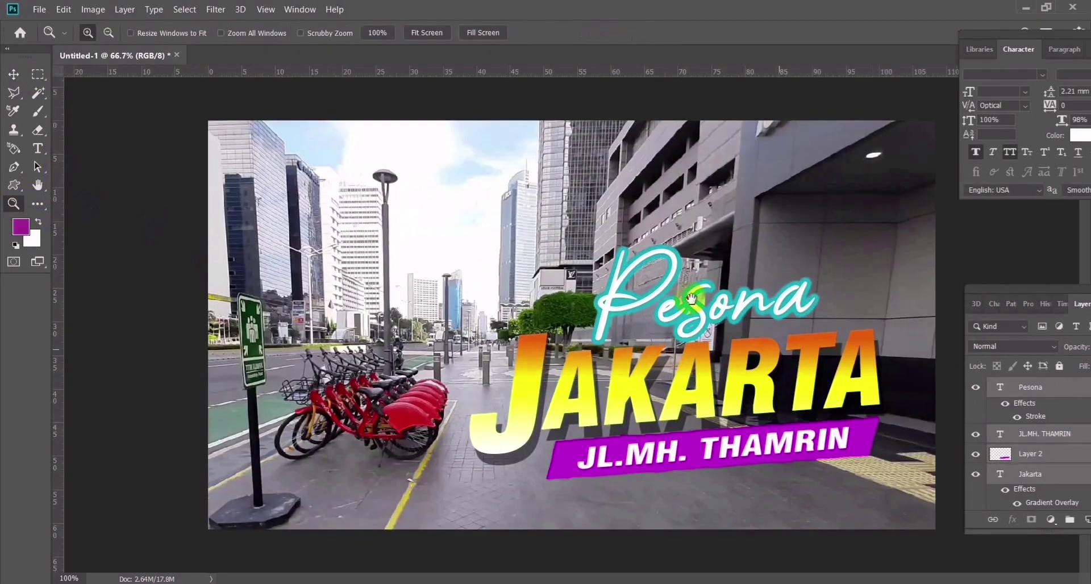
# - Lasso two wedge selections under the left and right ends of the purple bar
pyautogui.click(19, 93)
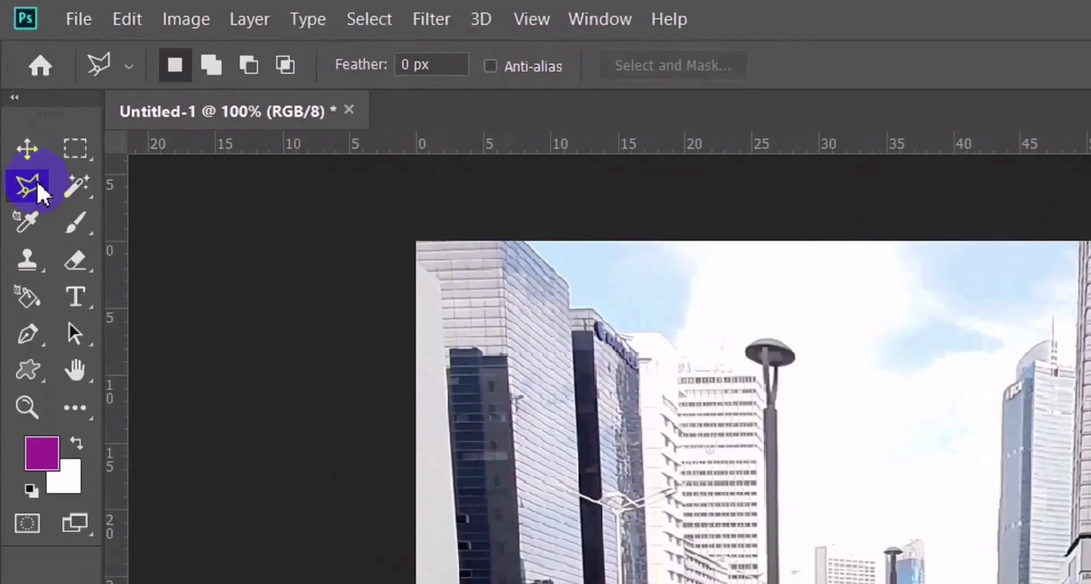
pyautogui.click(540, 460)
pyautogui.click(532, 487)
pyautogui.click(624, 480)
pyautogui.click(526, 495)
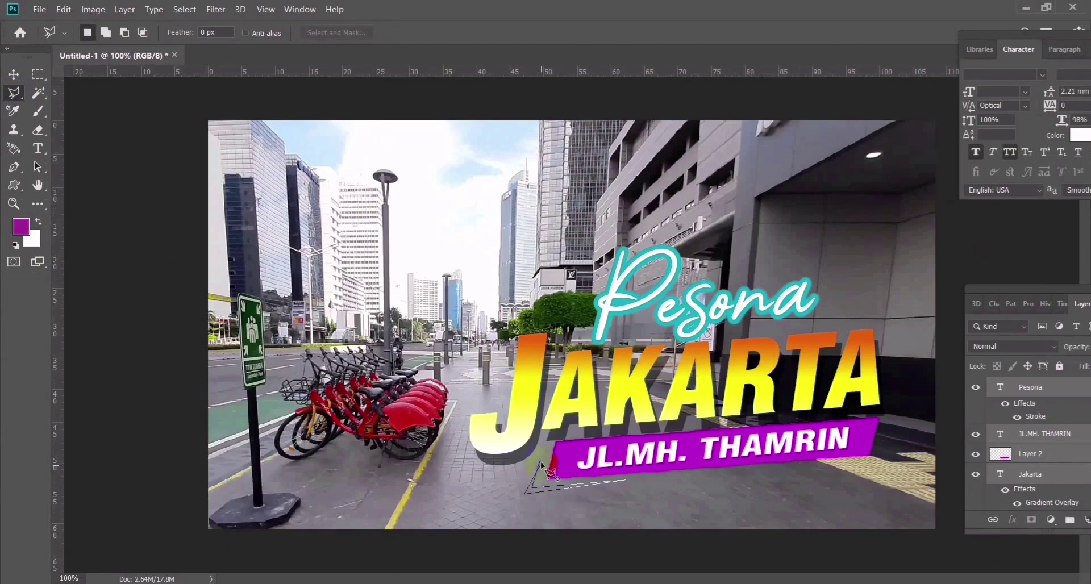
pyautogui.click(541, 461)
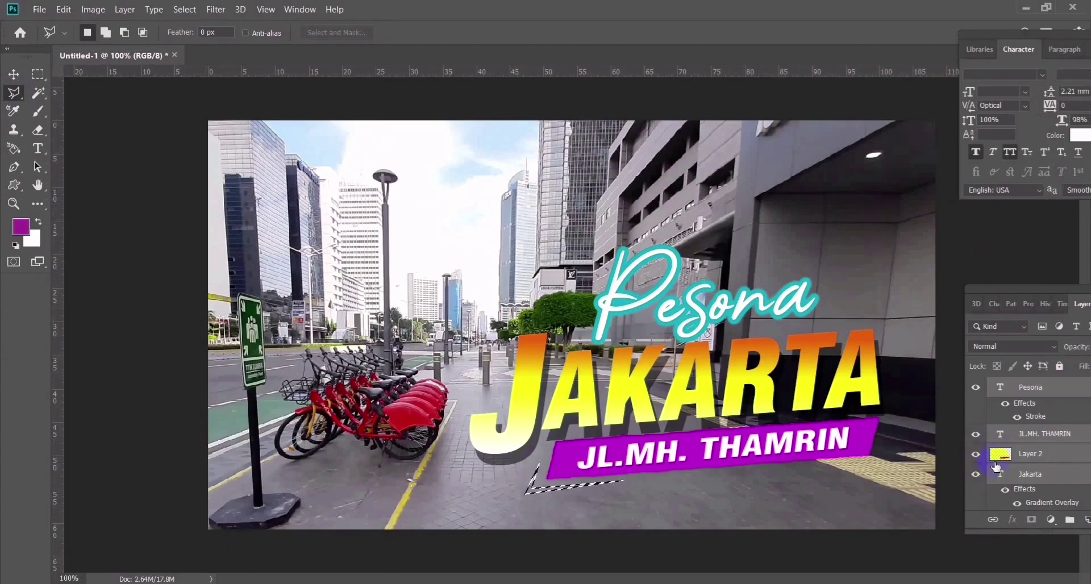
pyautogui.press('shift')
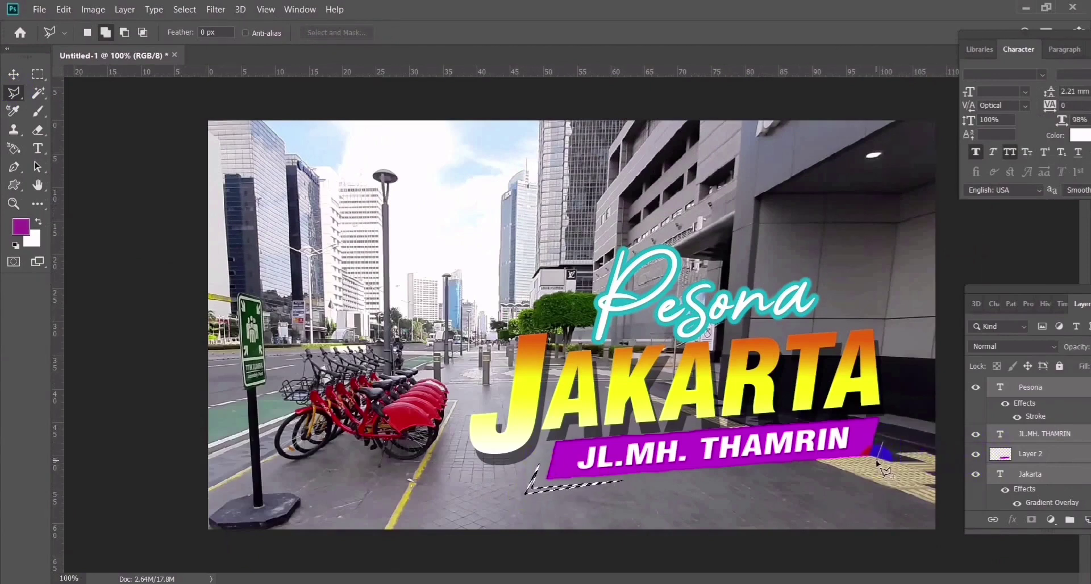
pyautogui.click(879, 461)
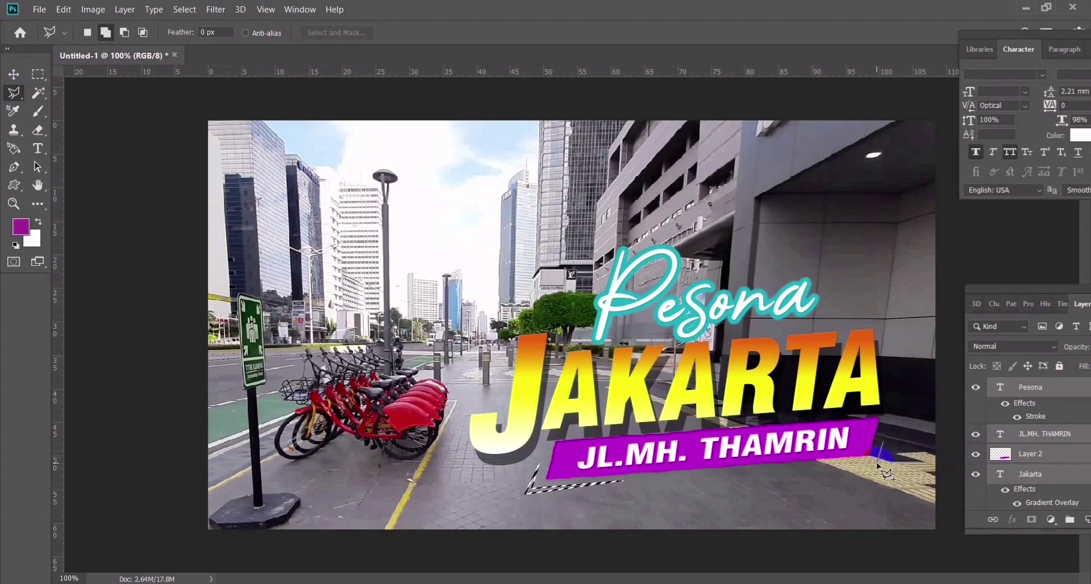
pyautogui.click(783, 471)
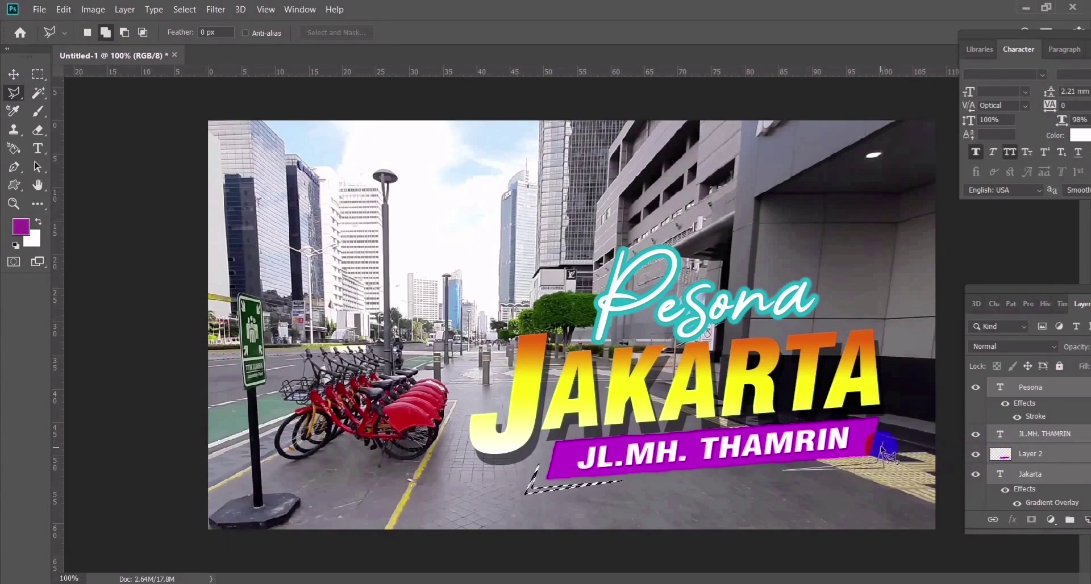
pyautogui.doubleClick(883, 447)
# - Fill both wedges with white on Layer 2 and deselect
pyautogui.click(1044, 452)
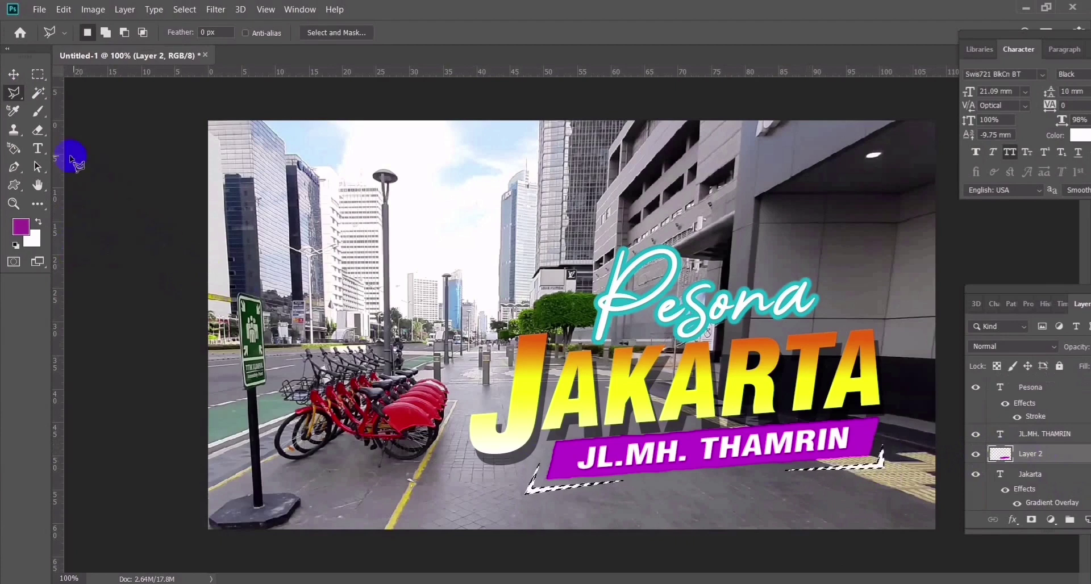
pyautogui.click(38, 76)
pyautogui.hotkey('ctrl', 'BackSpace')
pyautogui.hotkey('ctrl', 'd')
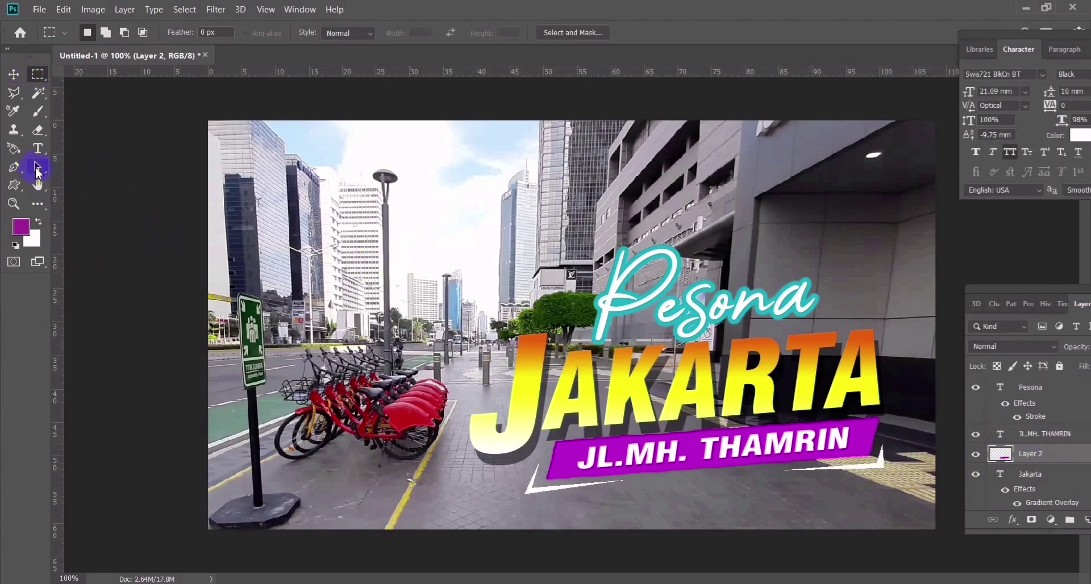
# - Outline a streak selection just right of Pesona
pyautogui.click(13, 94)
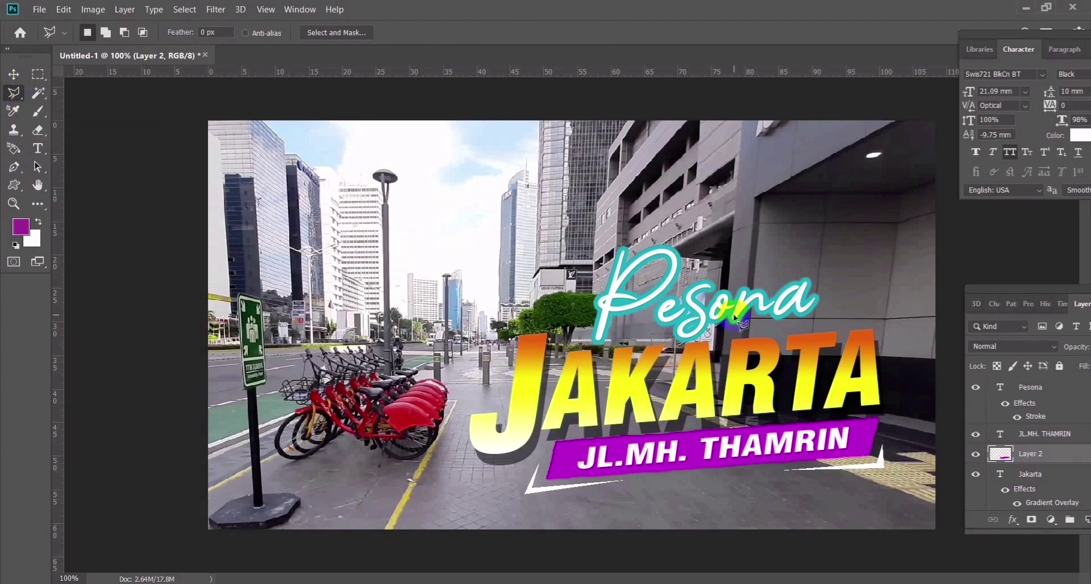
pyautogui.click(816, 316)
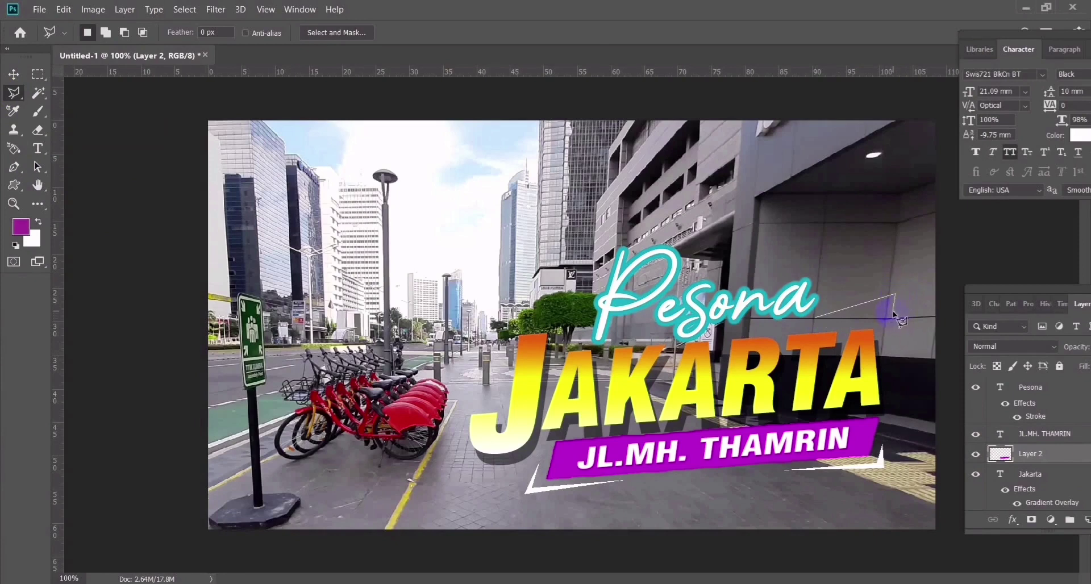
pyautogui.click(817, 317)
# - Create a new Layer 3 and sample the purple from the artwork for the streak
pyautogui.click(12, 74)
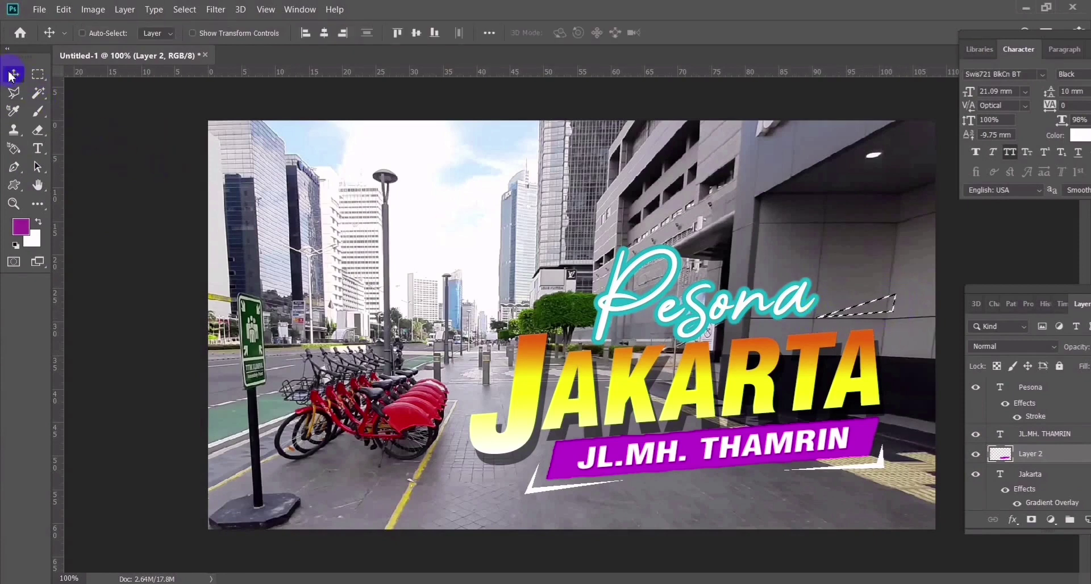
pyautogui.moveTo(1012, 289); pyautogui.dragTo(969, 132)
pyautogui.click(1049, 364)
pyautogui.moveTo(986, 183); pyautogui.dragTo(987, 146)
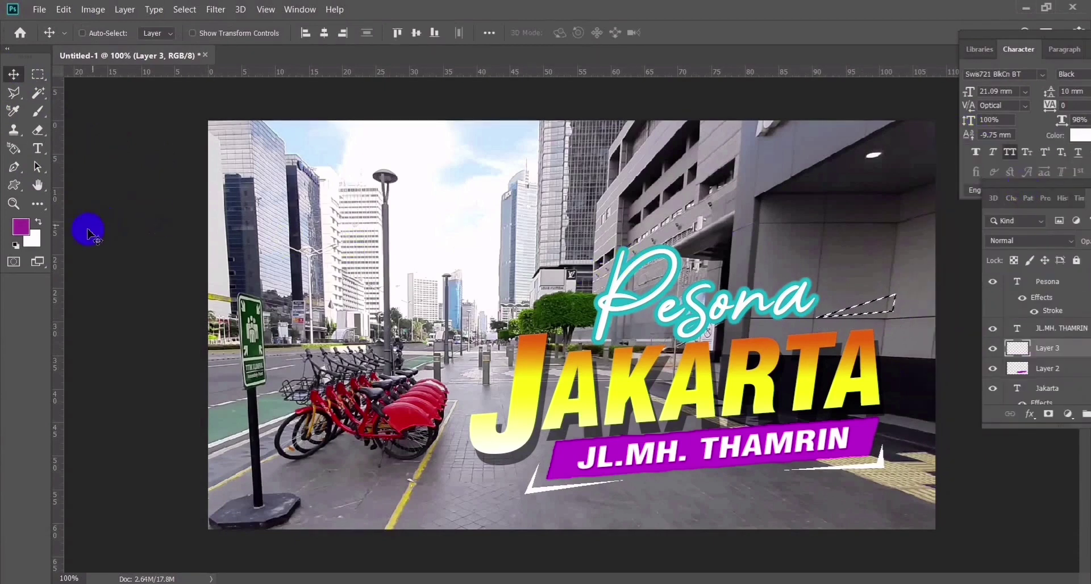
pyautogui.click(37, 204)
pyautogui.keyDown('alt'); pyautogui.click(591, 449); pyautogui.keyUp('alt')
pyautogui.click(39, 224)
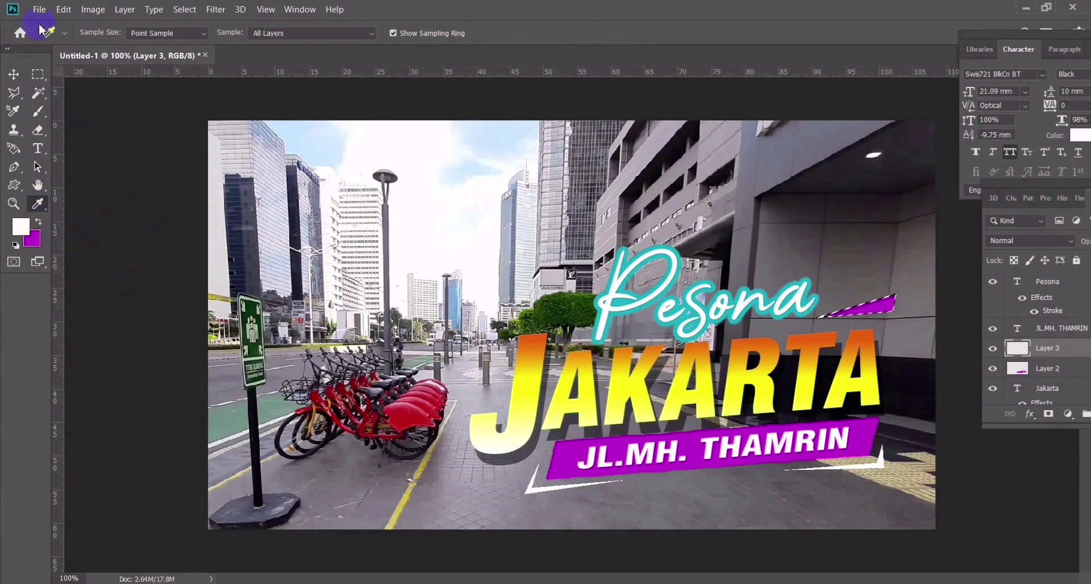
# - Shorten the purple streak's right end and move it into place beside Pesona
pyautogui.click(14, 74)
pyautogui.hotkey('ctrl', 't')
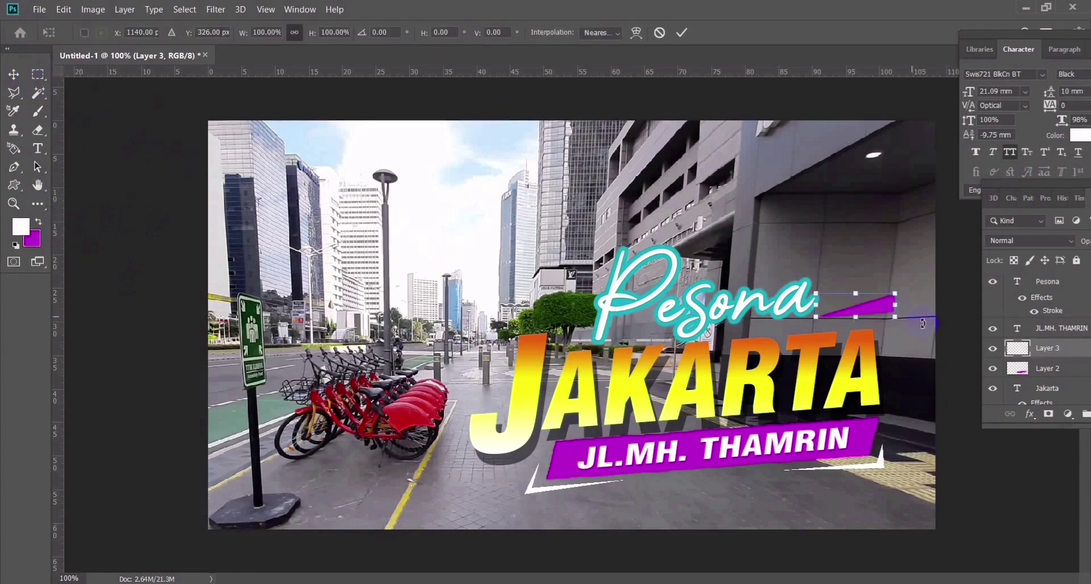
pyautogui.moveTo(897, 322); pyautogui.dragTo(884, 314)
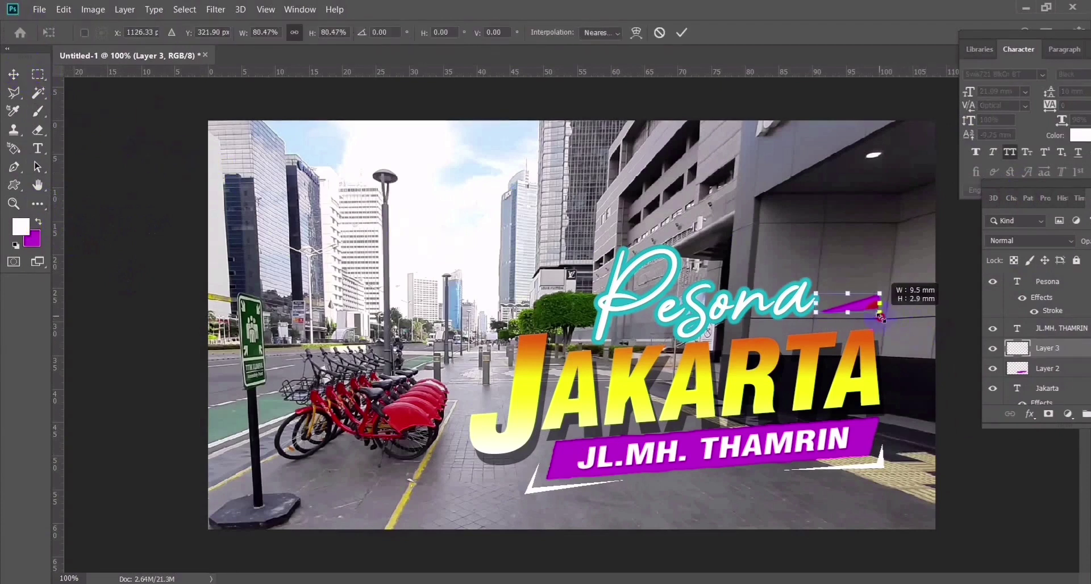
pyautogui.press('Return')
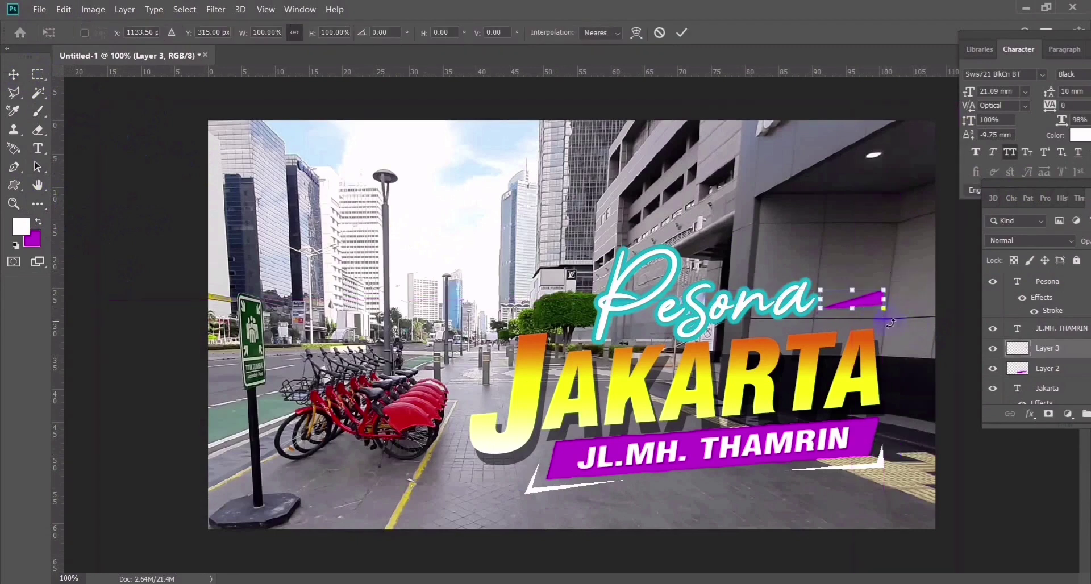
pyautogui.press('ctrl')
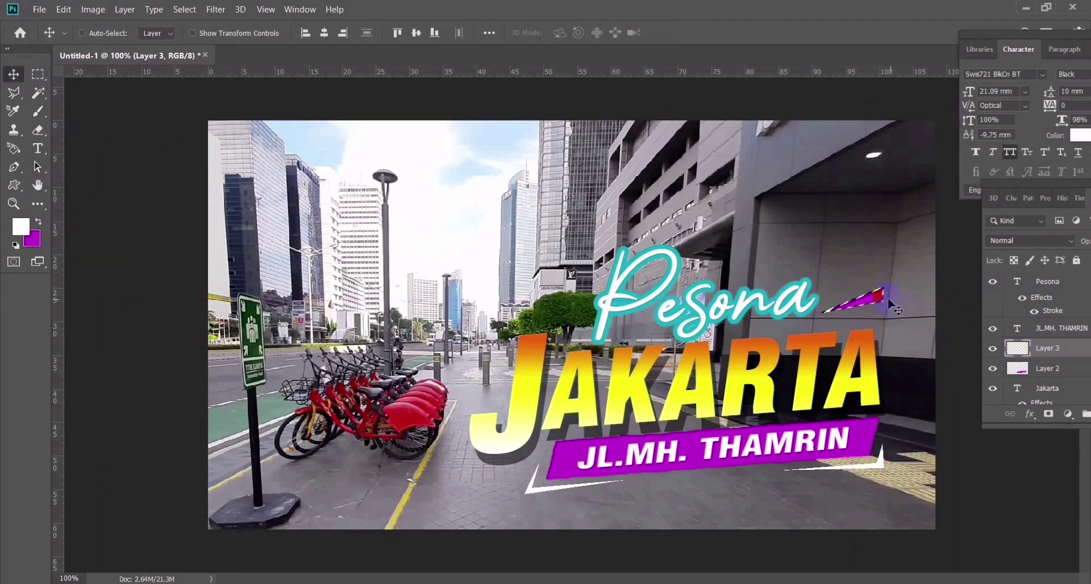
pyautogui.moveTo(835, 321); pyautogui.dragTo(898, 312)
pyautogui.hotkey('ctrl', 't')
pyautogui.press('Return')
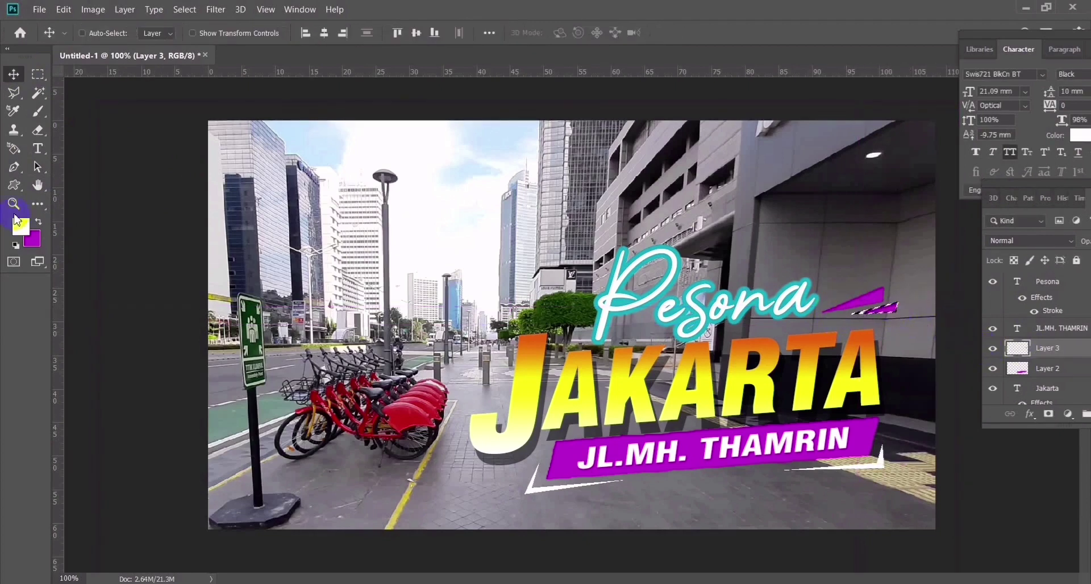
# - Set the background colour to cyan #00ffff
pyautogui.click(32, 237)
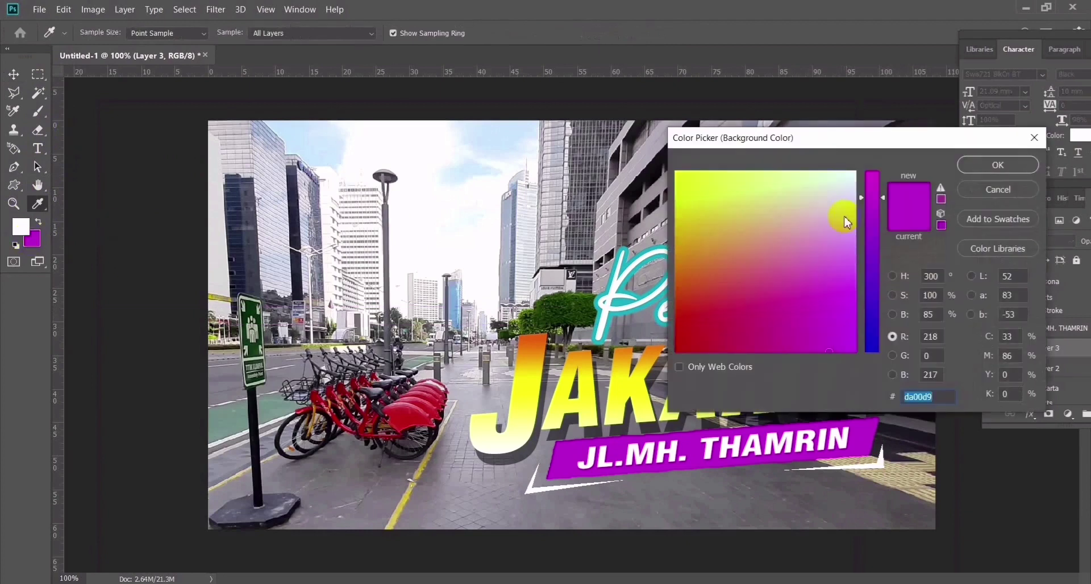
pyautogui.moveTo(847, 219); pyautogui.dragTo(872, 181)
pyautogui.click(878, 340)
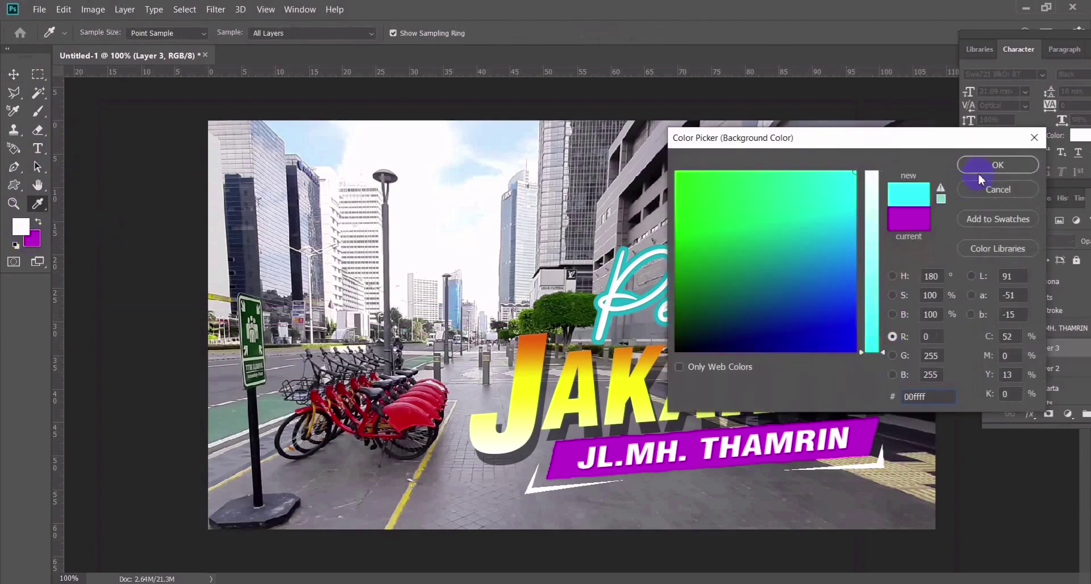
pyautogui.click(998, 165)
# - Outline a Polygonal Lasso streak above the purple stripe, fill it yellow #ffff00, and nudge it into place
pyautogui.click(38, 74)
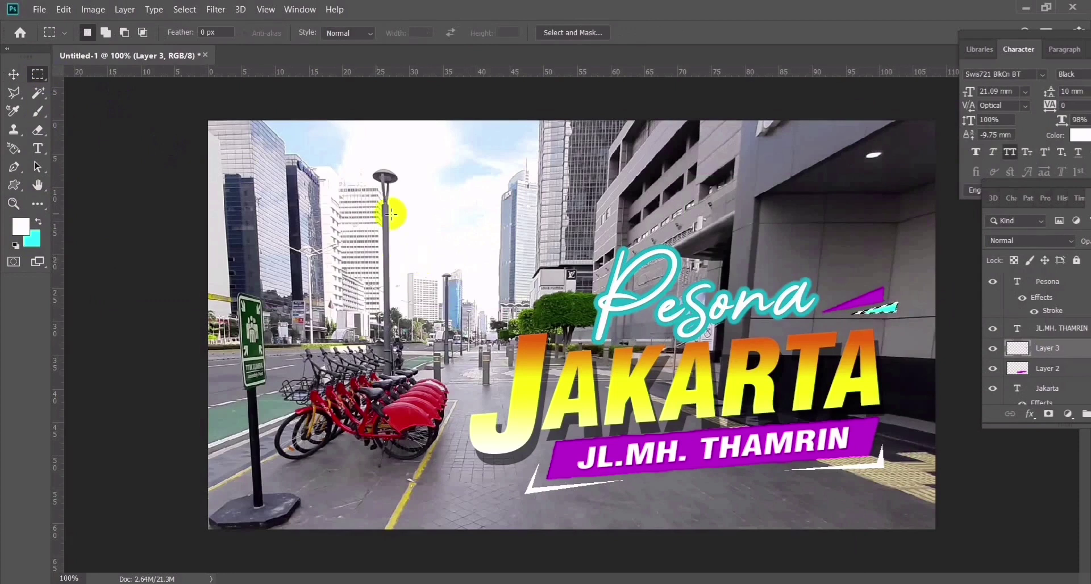
pyautogui.click(14, 93)
pyautogui.click(834, 297)
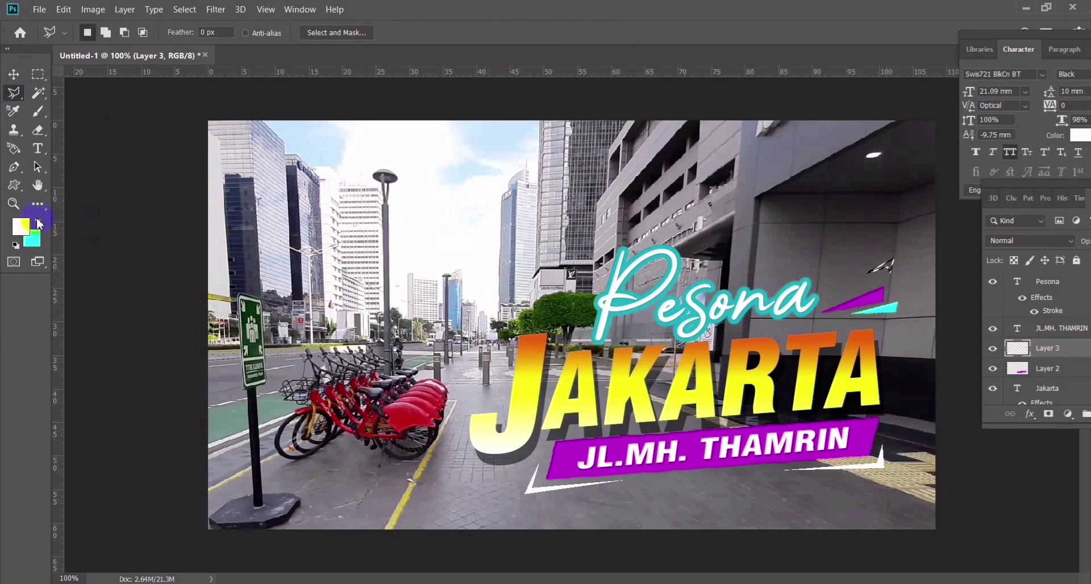
pyautogui.click(31, 238)
pyautogui.write('ffffff')
pyautogui.click(677, 171)
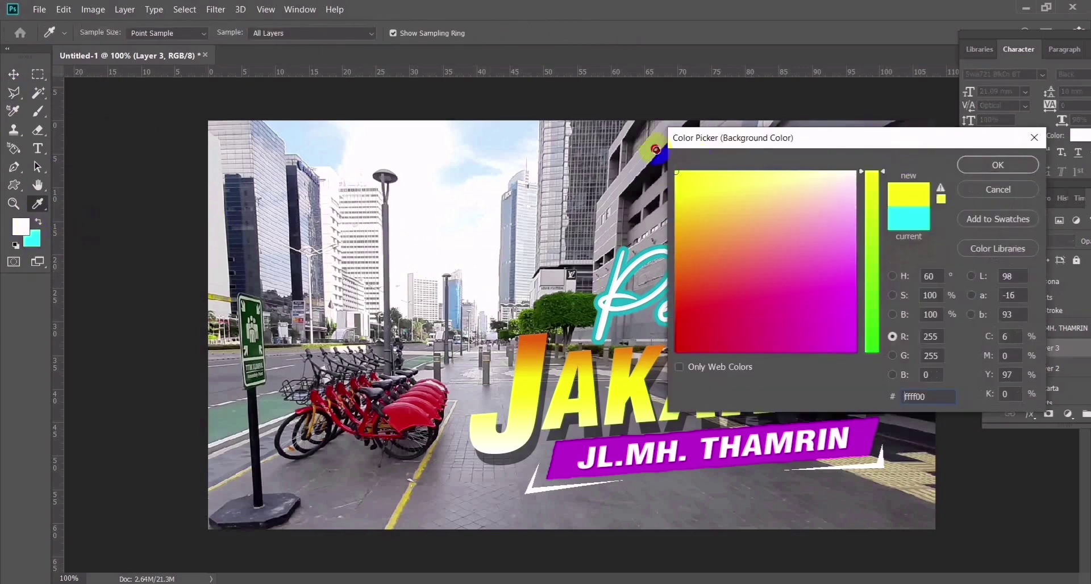
pyautogui.click(989, 165)
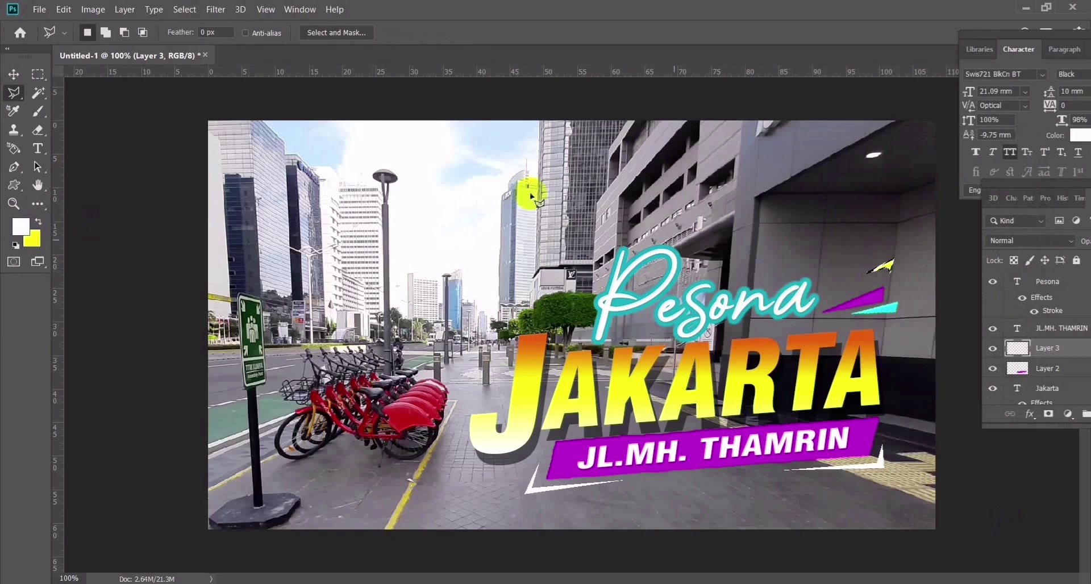
pyautogui.click(12, 74)
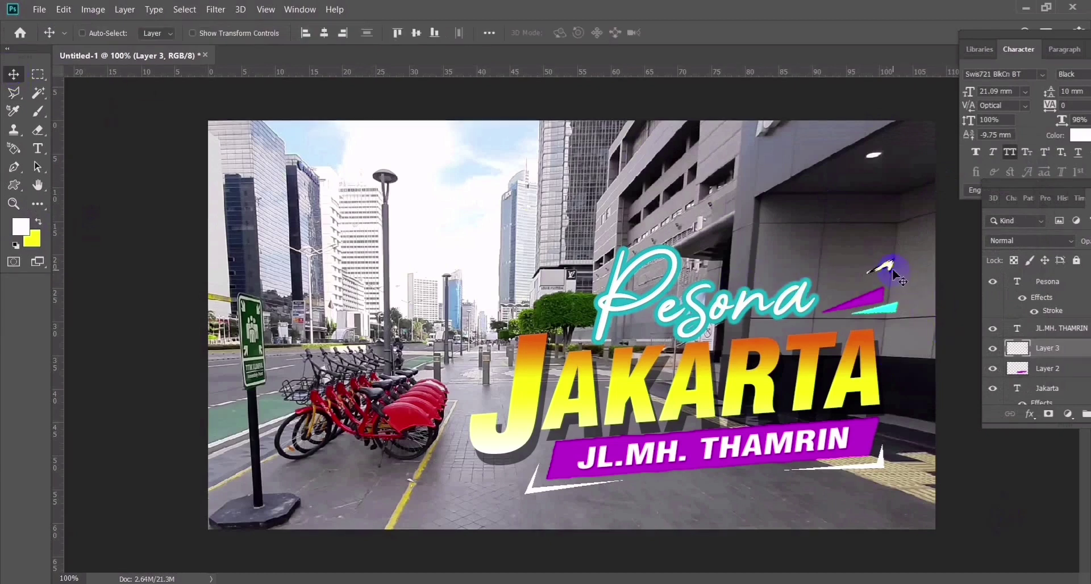
pyautogui.moveTo(891, 272); pyautogui.dragTo(885, 273)
# - Zoom out to review the composition, then zoom in on the streak beside Pesona
pyautogui.click(13, 204)
pyautogui.keyDown('alt'); pyautogui.click(779, 281); pyautogui.keyUp('alt')
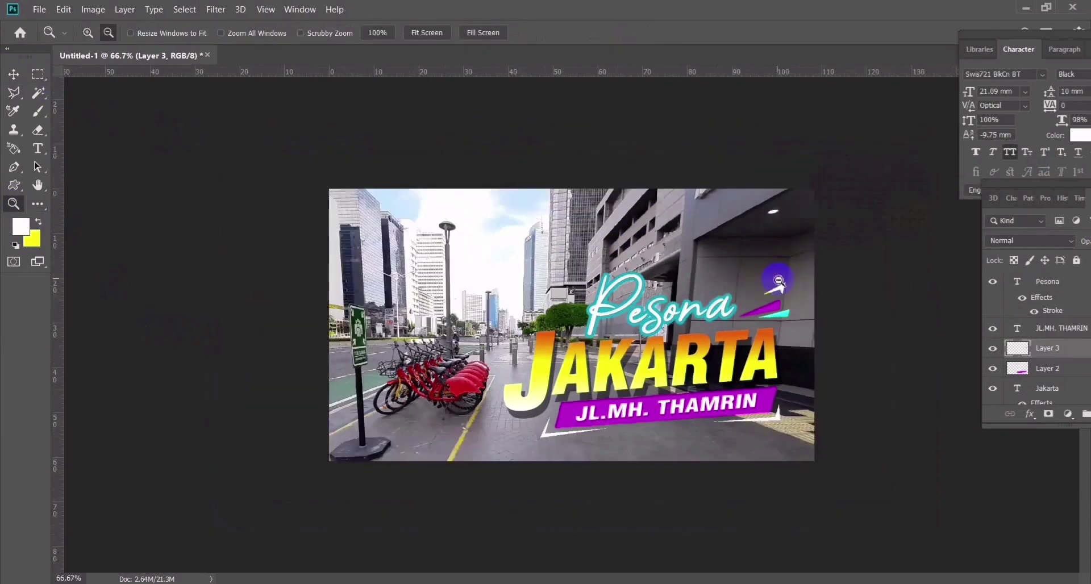
pyautogui.keyDown('alt'); pyautogui.click(778, 280); pyautogui.keyUp('alt')
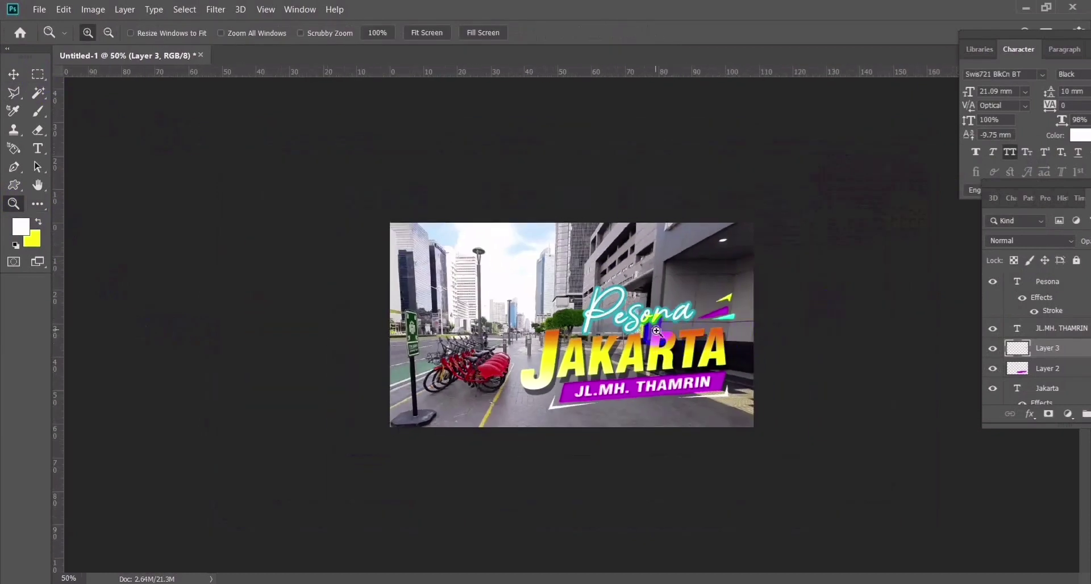
pyautogui.click(657, 331)
pyautogui.click(657, 331)
pyautogui.keyDown('alt'); pyautogui.click(791, 307); pyautogui.keyUp('alt')
pyautogui.click(762, 327)
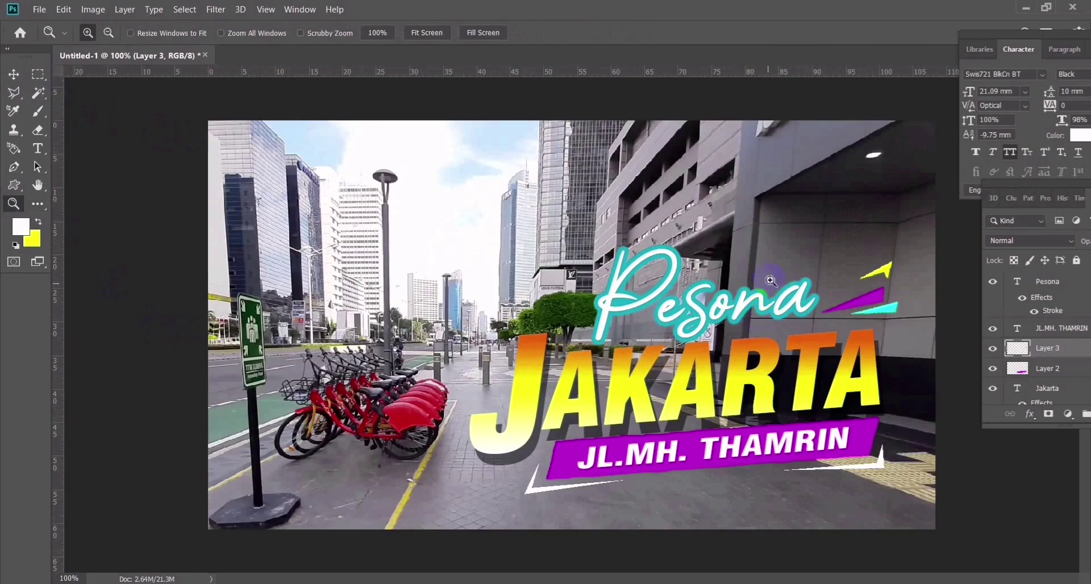
pyautogui.hotkey('ctrl', 'f')
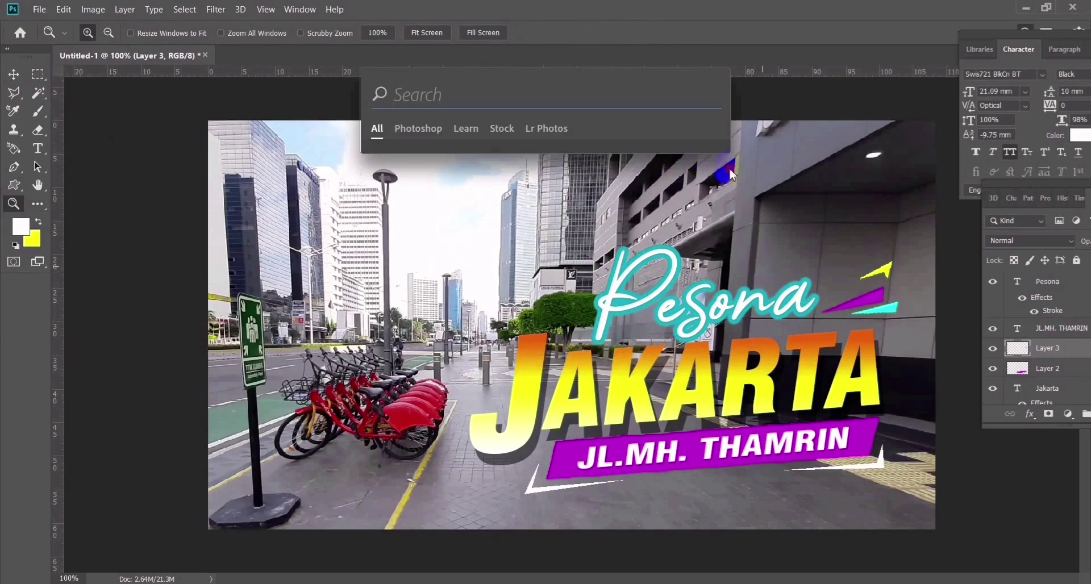
pyautogui.press('Escape')
pyautogui.press('v')
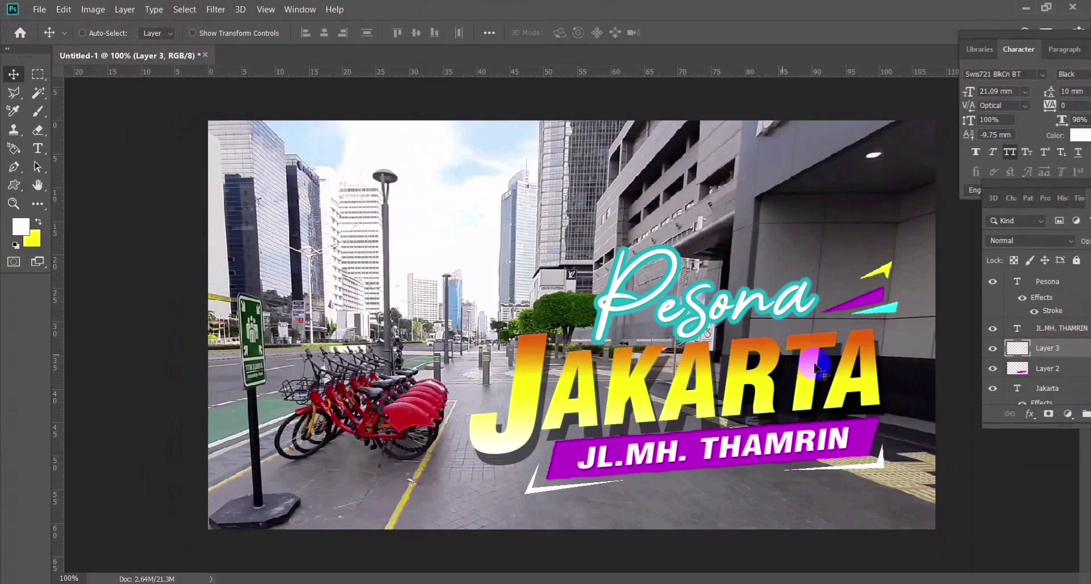
# - Return the view to 100% and drag off the Libraries/Character panel group
pyautogui.click(14, 203)
pyautogui.hotkey('ctrl', '-')
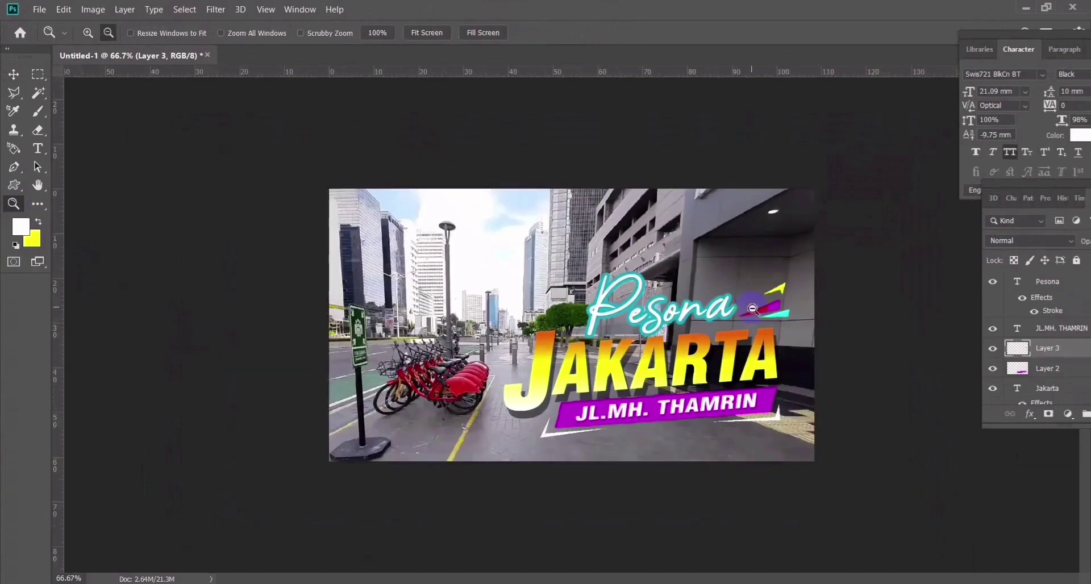
pyautogui.hotkey('ctrl', '+')
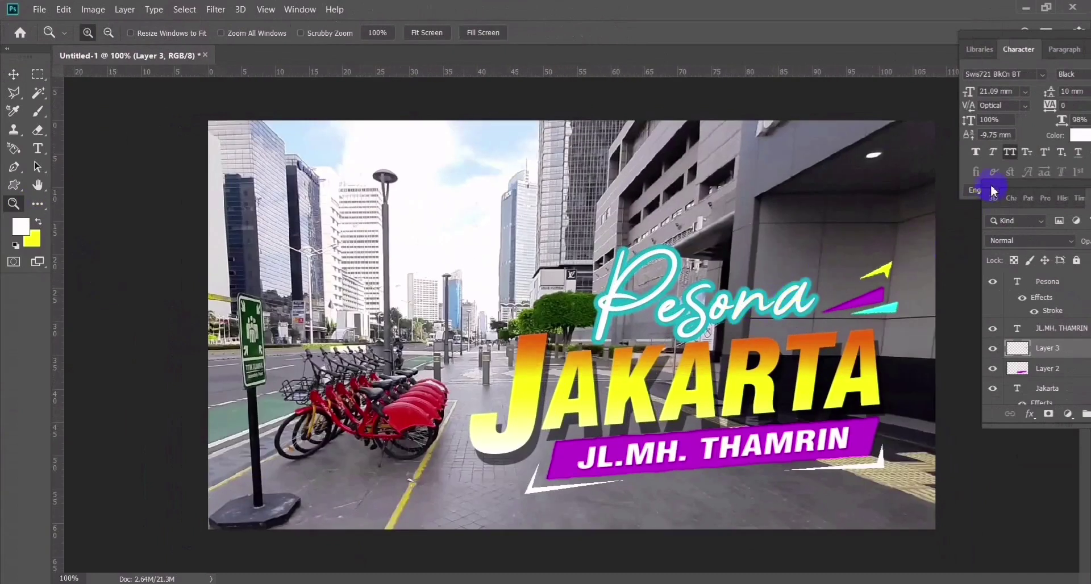
pyautogui.moveTo(986, 53); pyautogui.dragTo(908, 8)
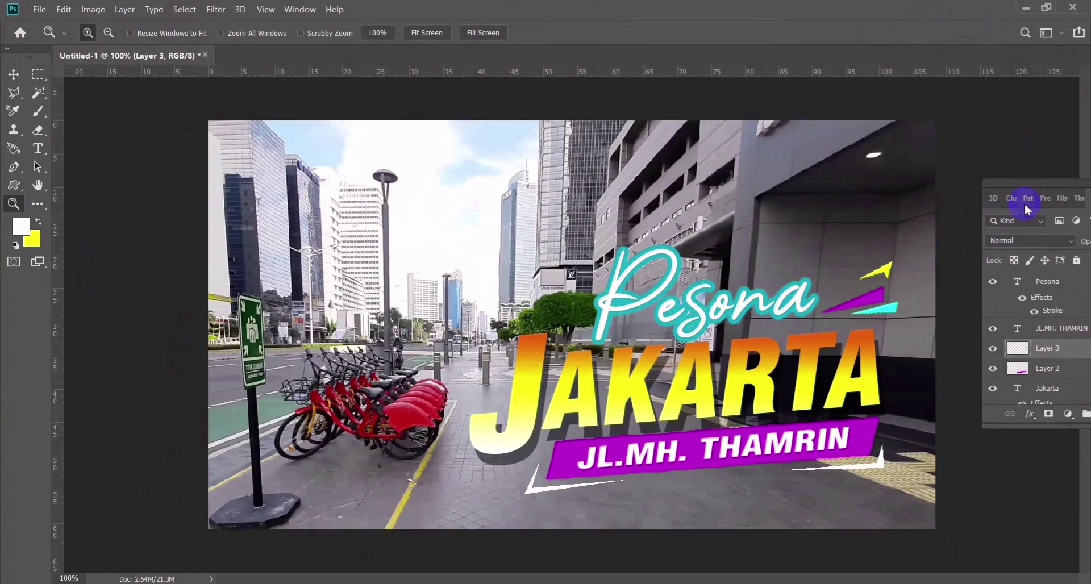
pyautogui.moveTo(1029, 207); pyautogui.dragTo(978, 135)
# - Save the design as PESONA JAKARTA.psd in Photoshop format
pyautogui.click(39, 12)
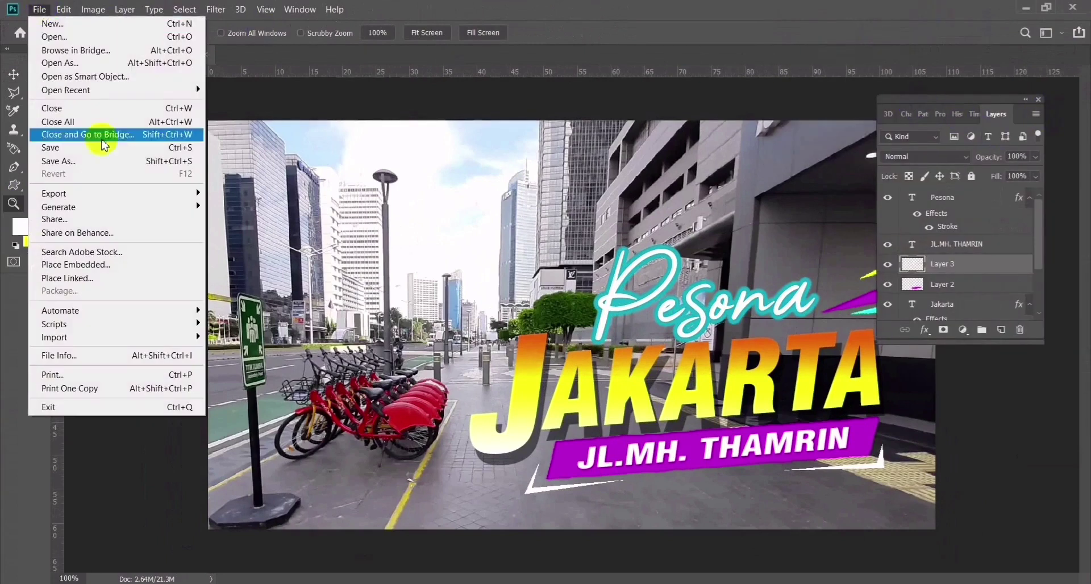
pyautogui.click(95, 160)
pyautogui.write('PESONA JAKA')
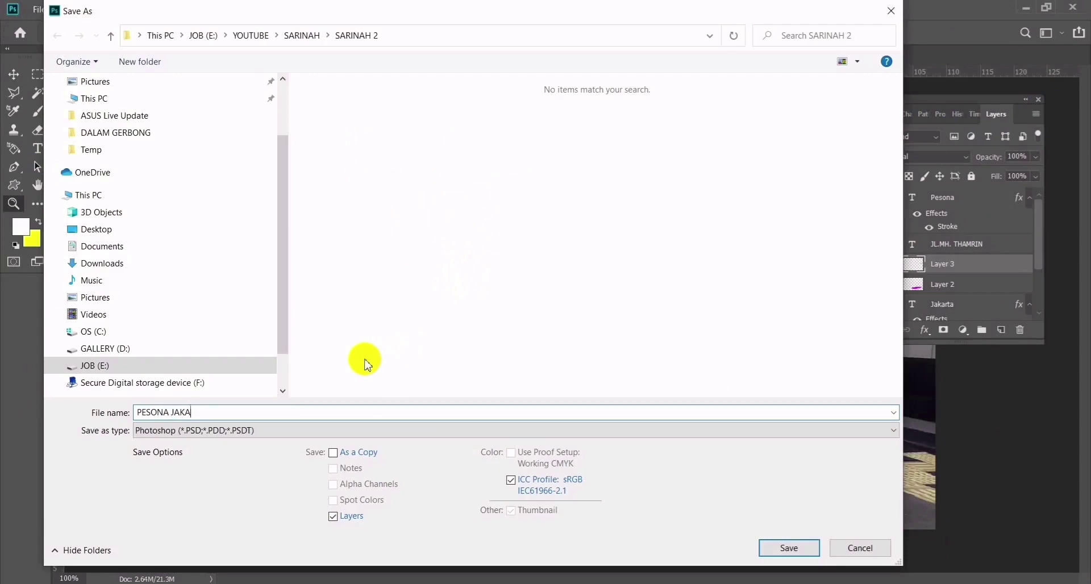
pyautogui.write('RTA')
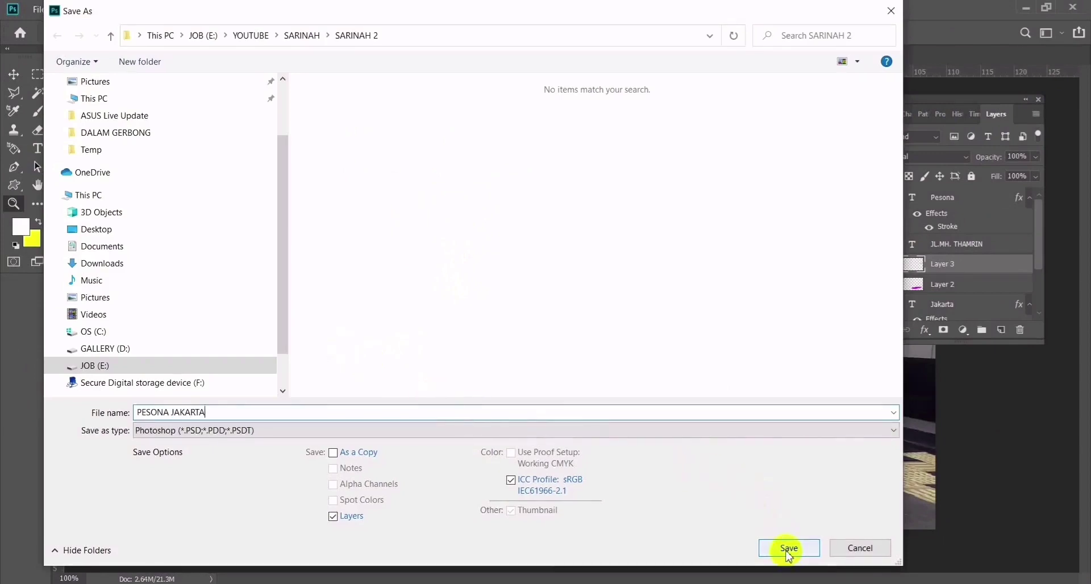
pyautogui.click(789, 549)
# - Close the floating panel and preview the saved design, returning to actual size
pyautogui.doubleClick(959, 103)
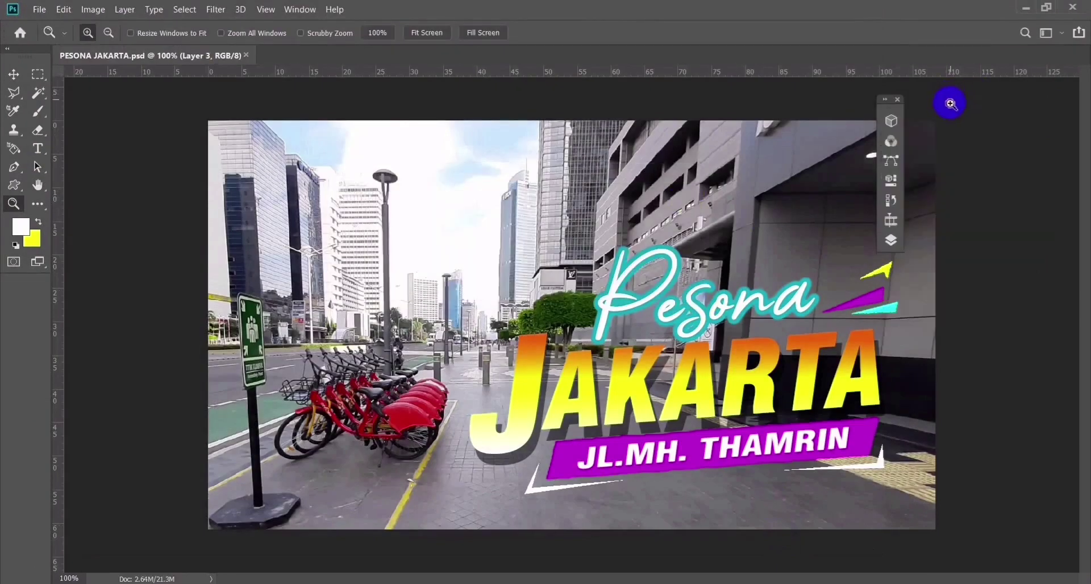
pyautogui.click(898, 101)
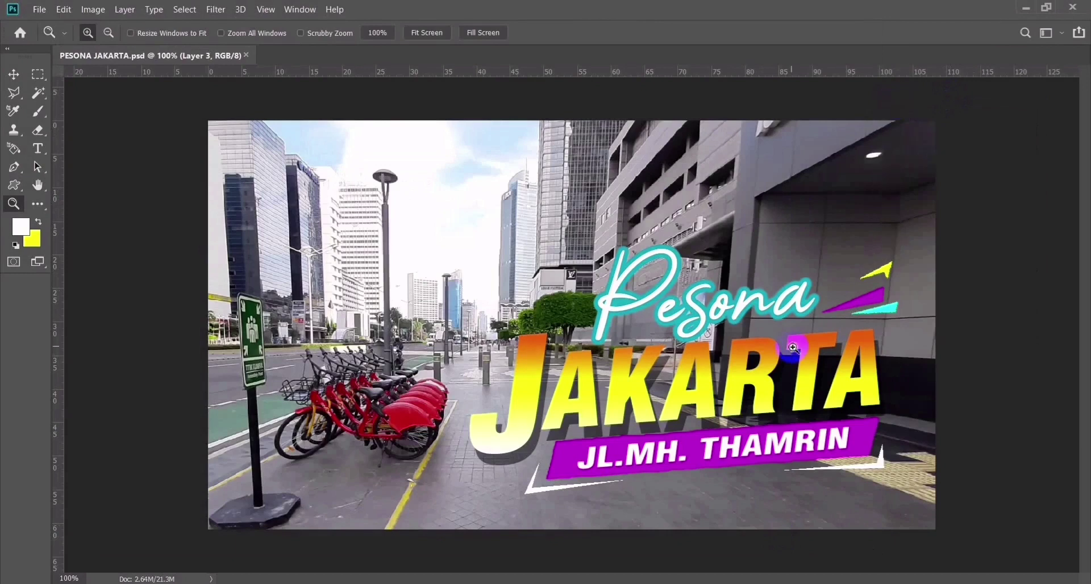
pyautogui.click(794, 347)
pyautogui.keyDown('alt'); pyautogui.click(763, 336); pyautogui.keyUp('alt')
pyautogui.keyDown('alt'); pyautogui.click(399, 297); pyautogui.keyUp('alt')
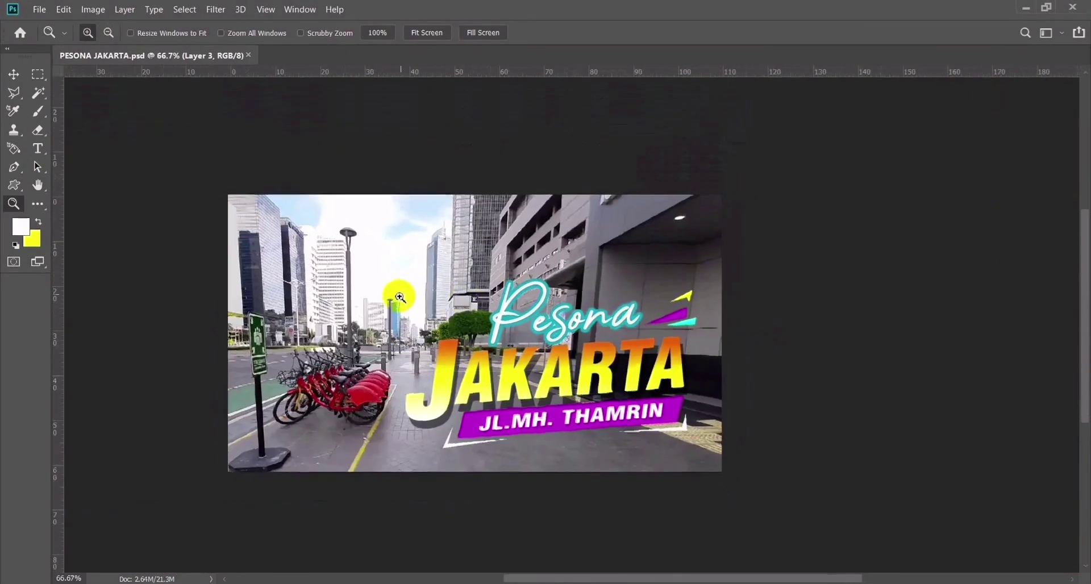
pyautogui.click(955, 311)
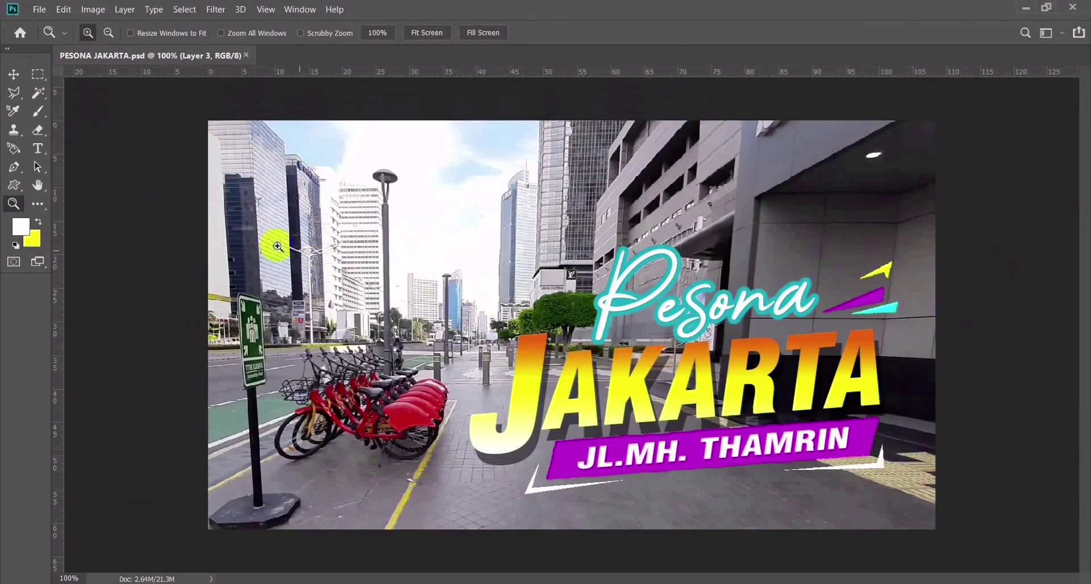
pyautogui.click(14, 74)
pyautogui.click(300, 9)
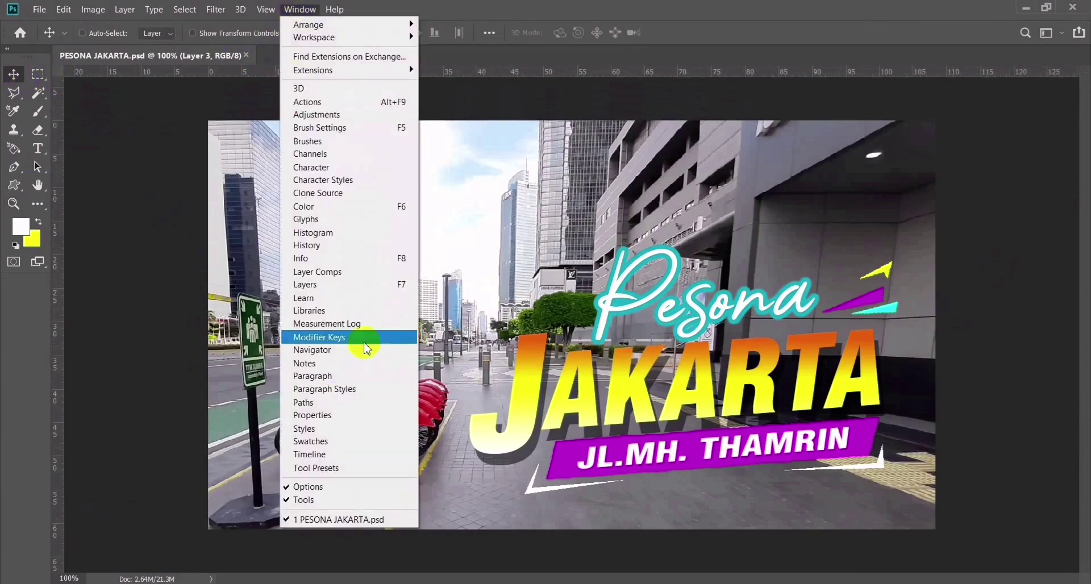
# - Reopen the Layers panel, flatten the image into a single Background, and dock the panel
pyautogui.click(329, 287)
pyautogui.click(868, 115)
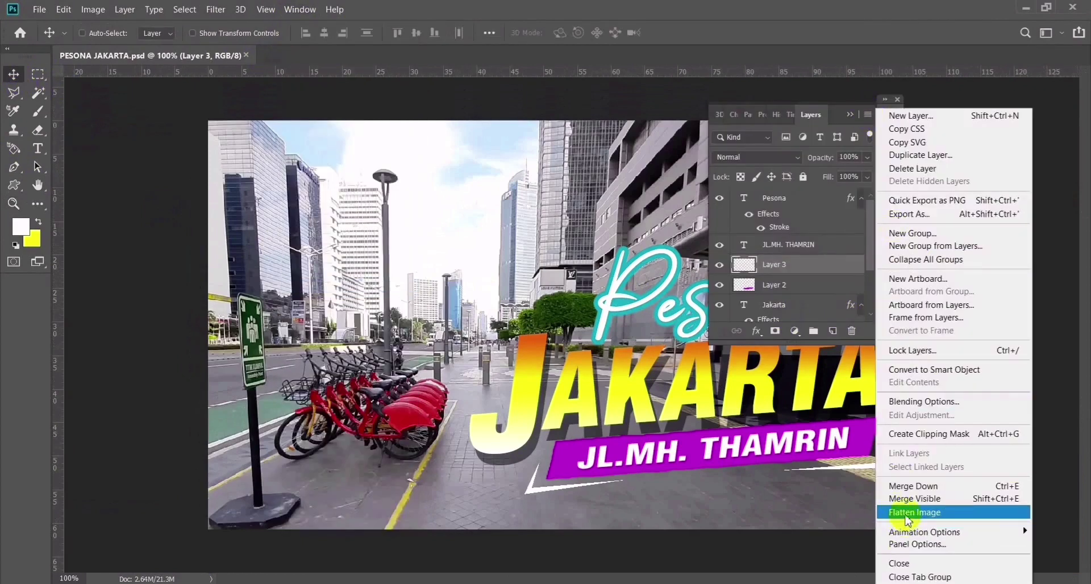
pyautogui.click(906, 512)
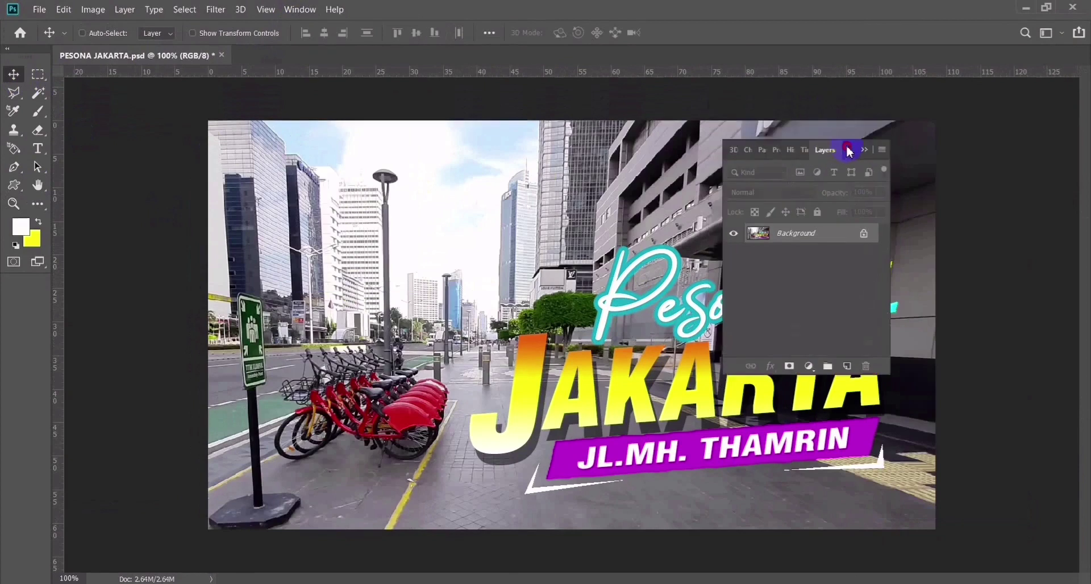
pyautogui.moveTo(819, 116); pyautogui.dragTo(1073, 178)
# - Save the flattened image as PESONA JAKARTA.jpg with JPEG quality 8
pyautogui.click(41, 9)
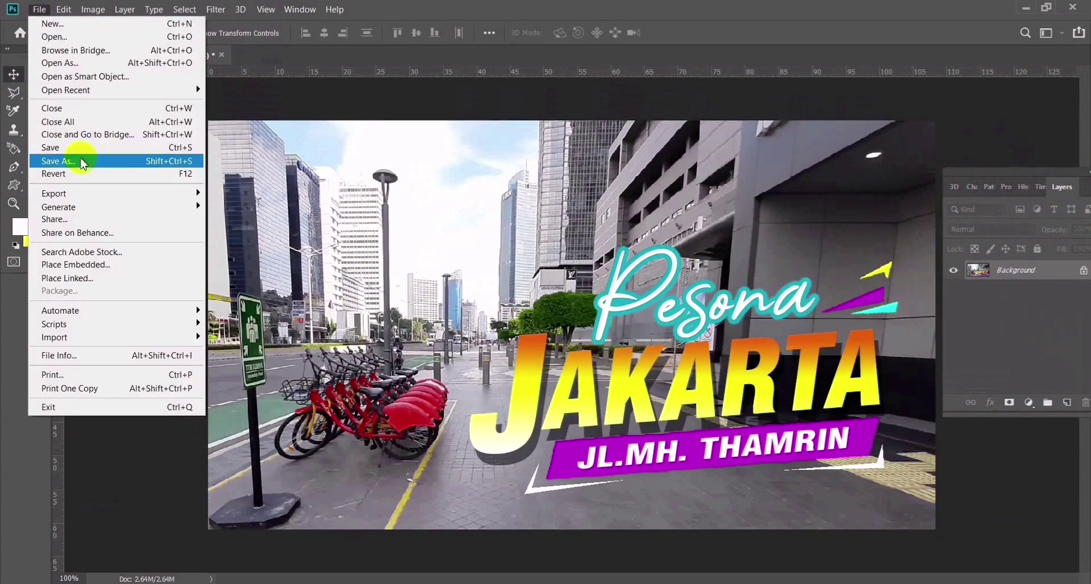
pyautogui.click(58, 161)
pyautogui.click(267, 431)
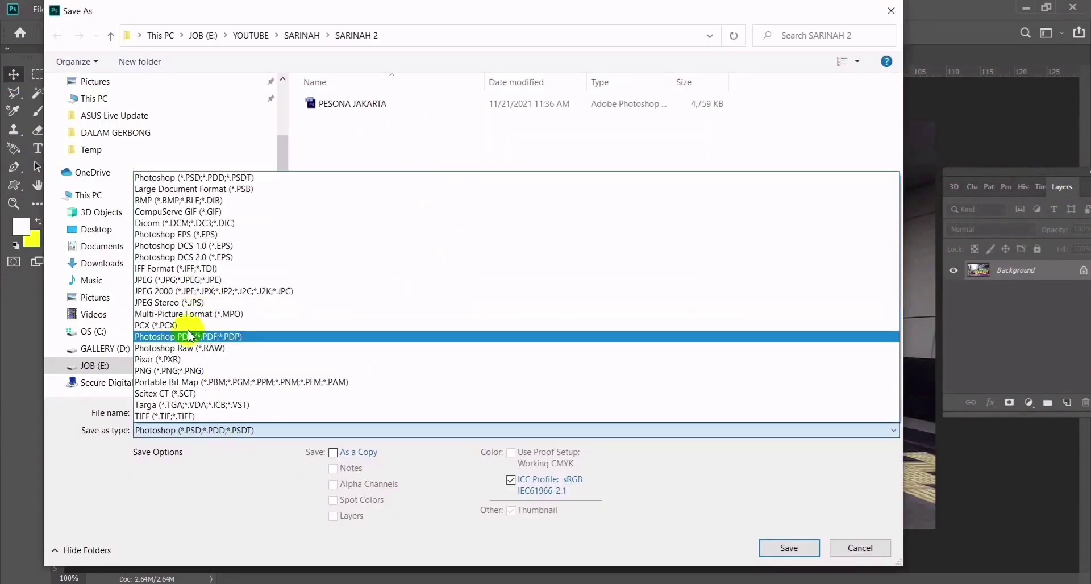
pyautogui.click(185, 280)
pyautogui.click(789, 548)
pyautogui.click(629, 140)
pyautogui.moveTo(990, 181); pyautogui.dragTo(1014, 134)
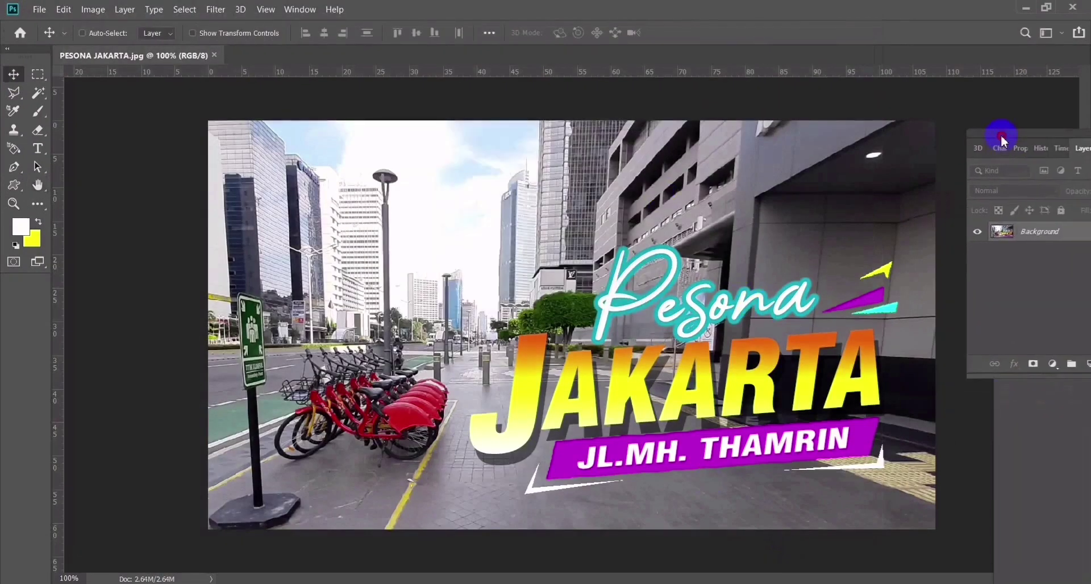